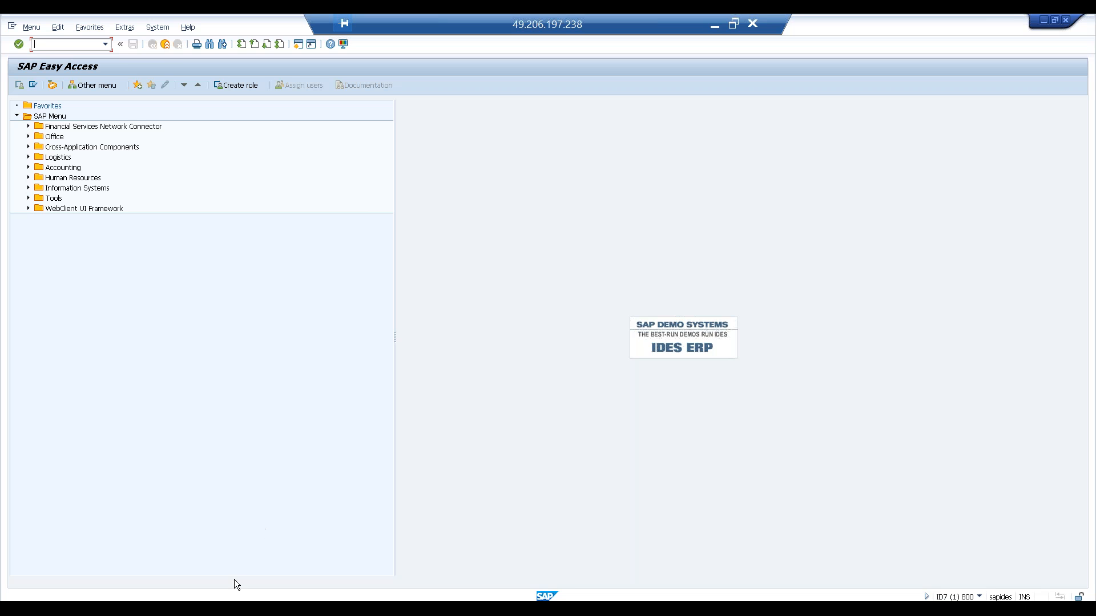
- Copy the SUIM transaction code from the notes and run SUIM to open the User Information System
click(208, 599)
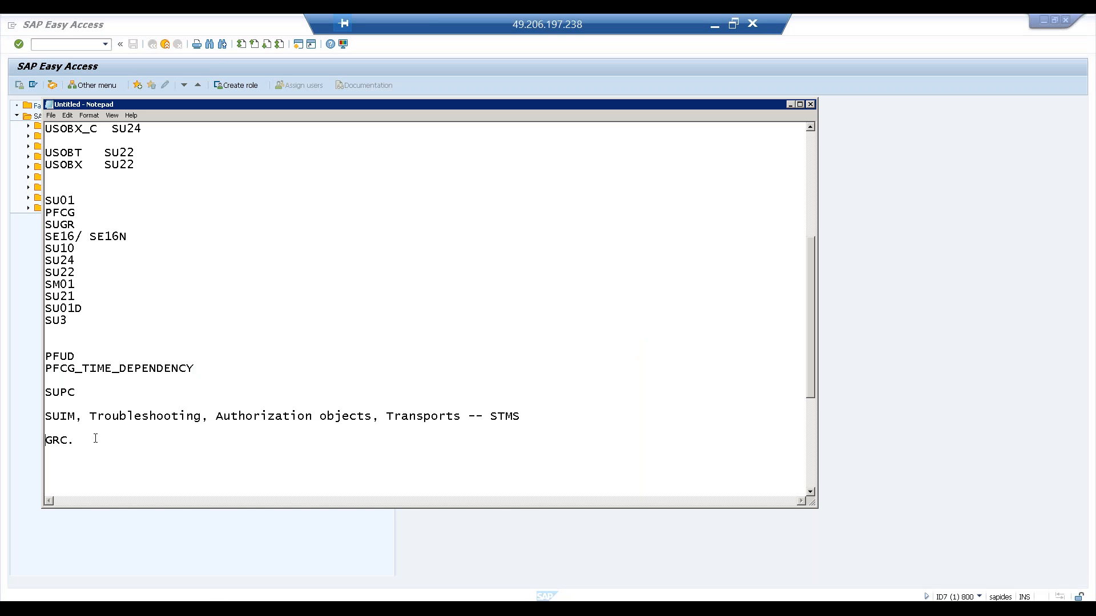
drag(83, 416, 35, 418)
click(67, 417)
key(alt+Tab)
text(SUIM)
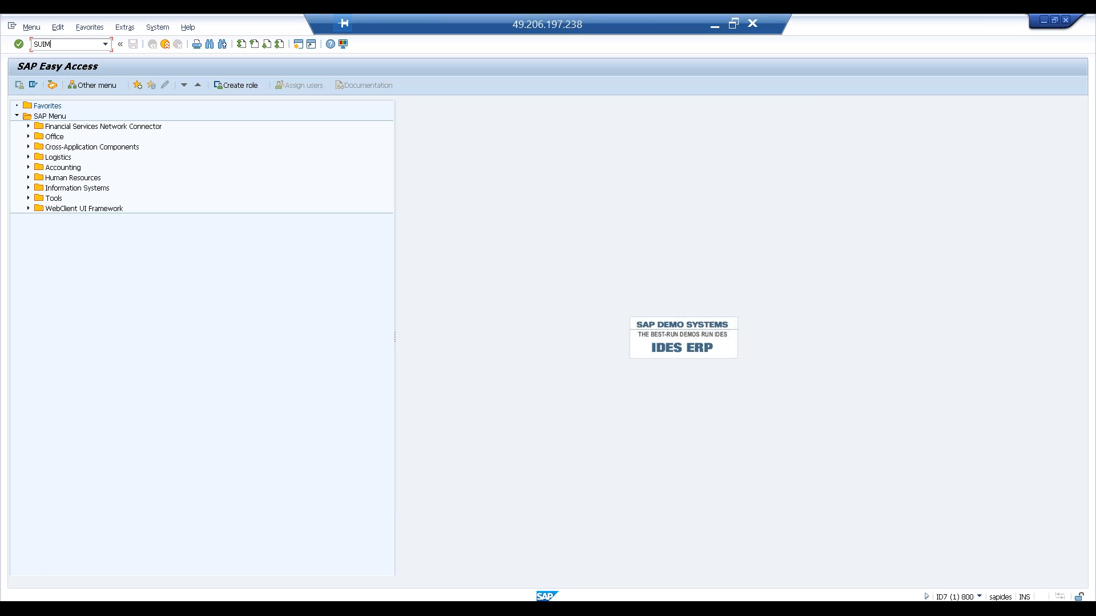
key(Return)
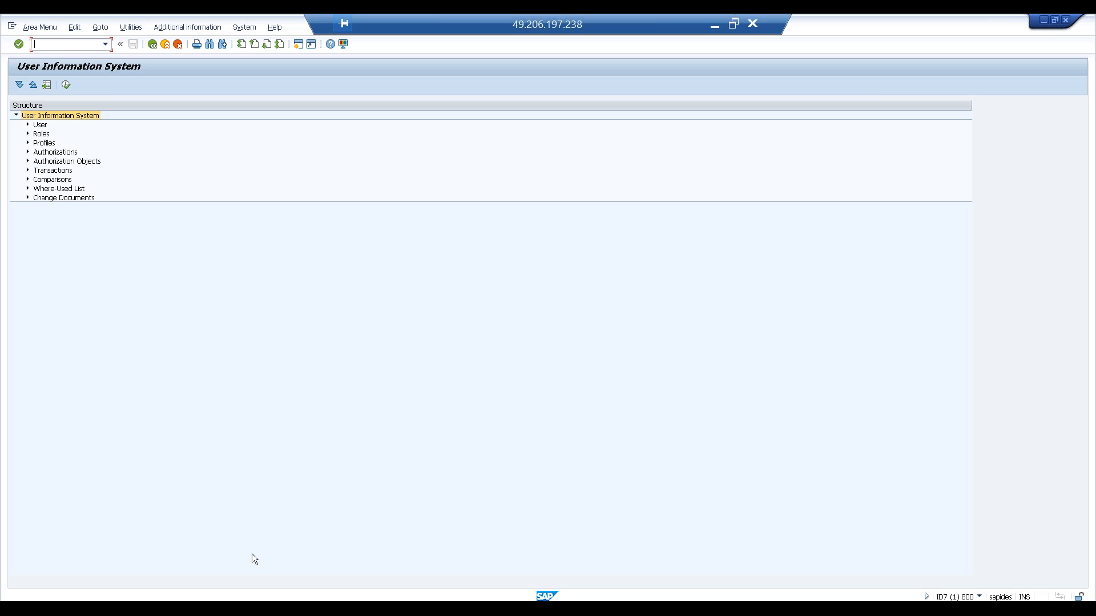
double_click(297, 27)
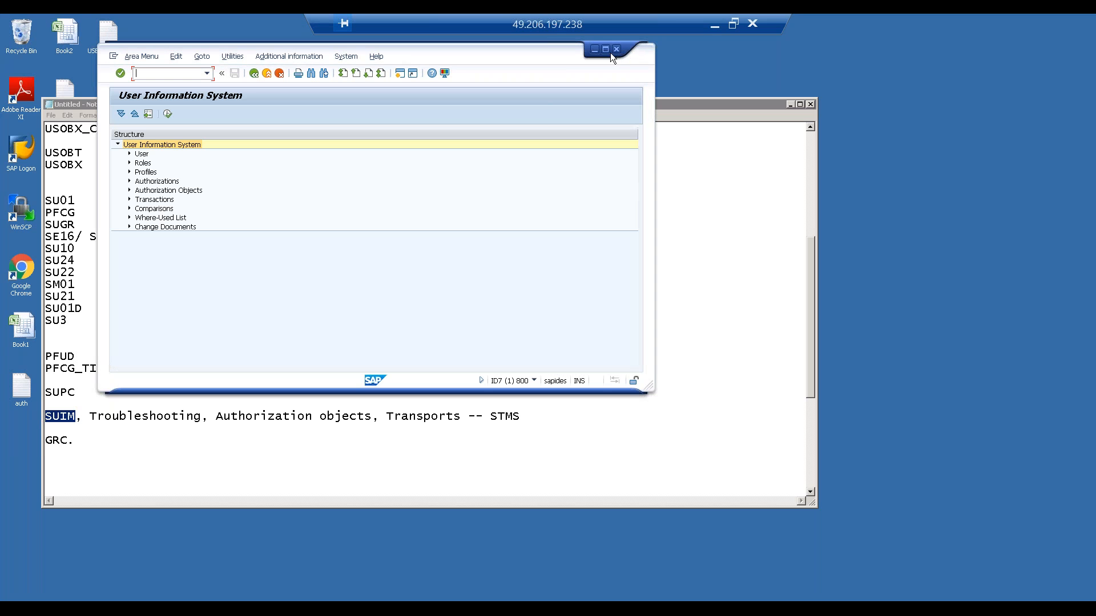
click(606, 50)
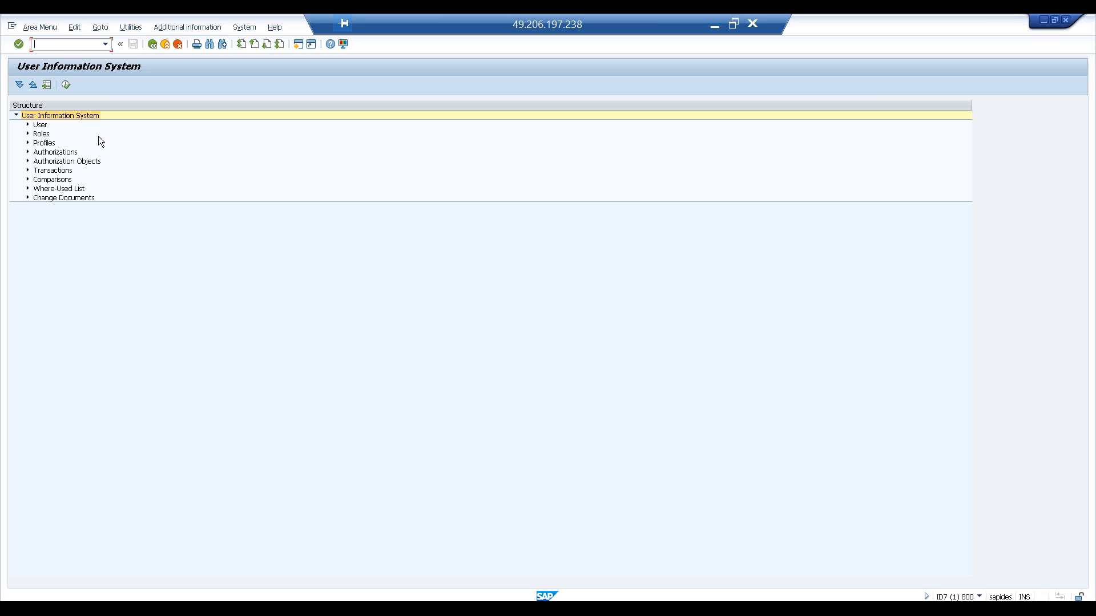
- Expand the User node and open the Users by Complex Selection Criteria report
click(40, 127)
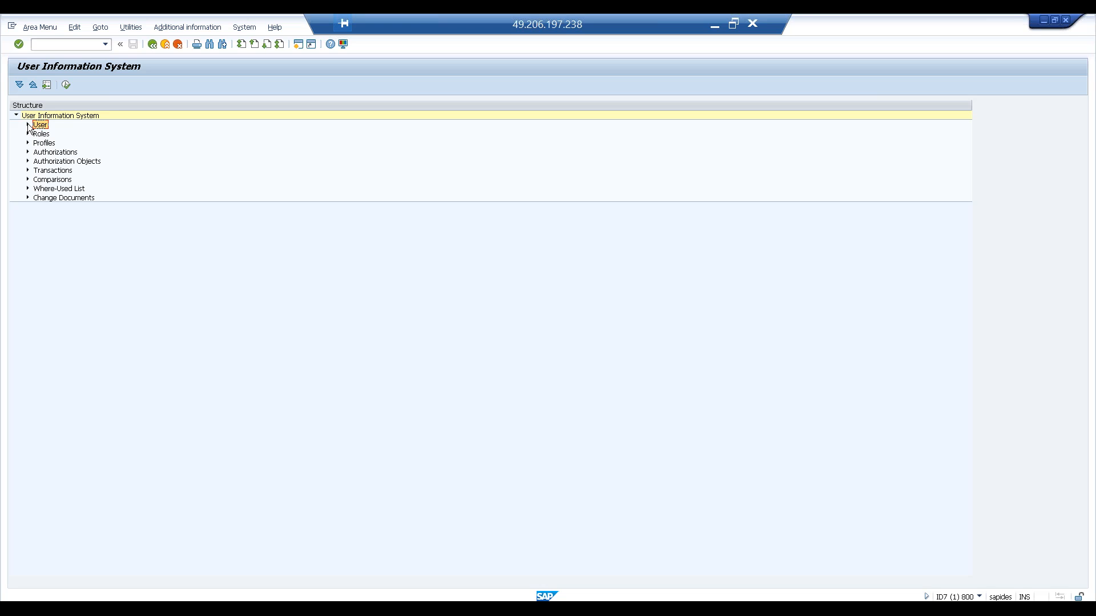
click(48, 144)
click(44, 135)
click(48, 144)
click(57, 153)
click(42, 126)
click(28, 125)
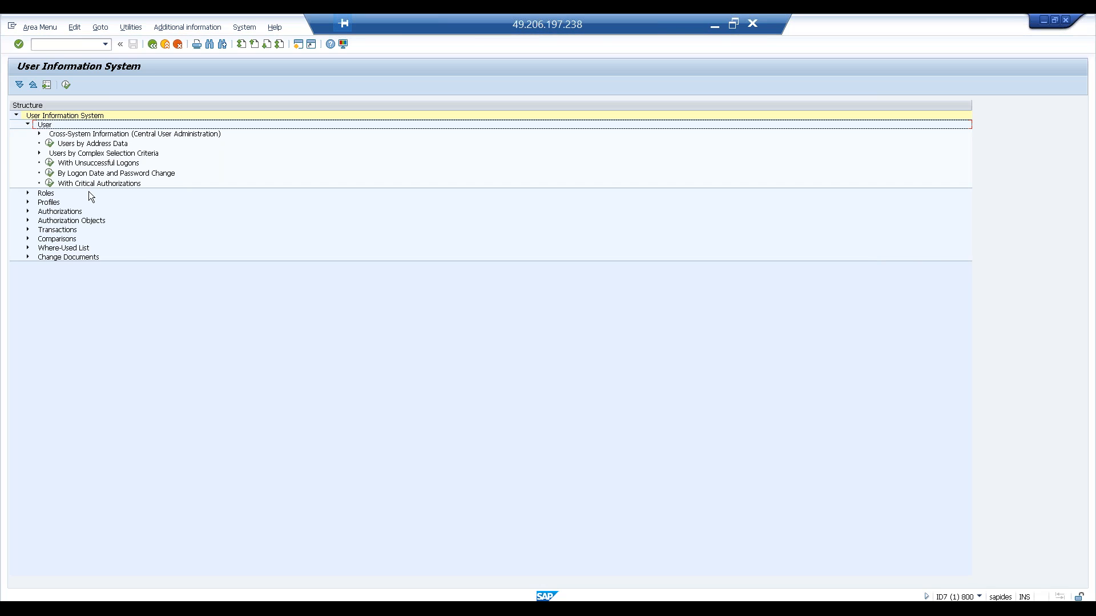
click(125, 154)
click(40, 153)
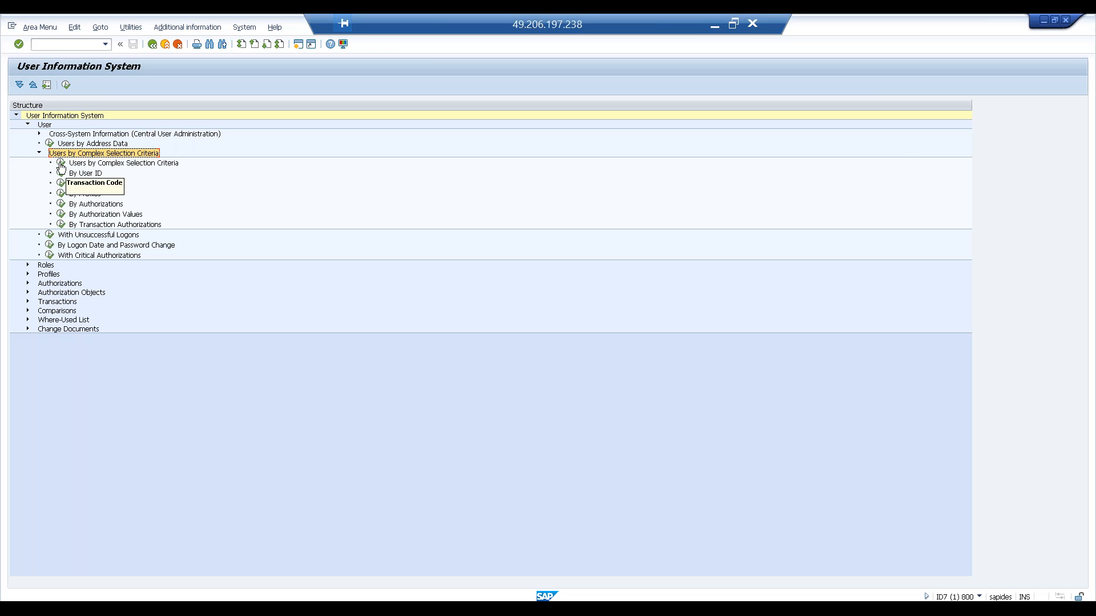
double_click(61, 164)
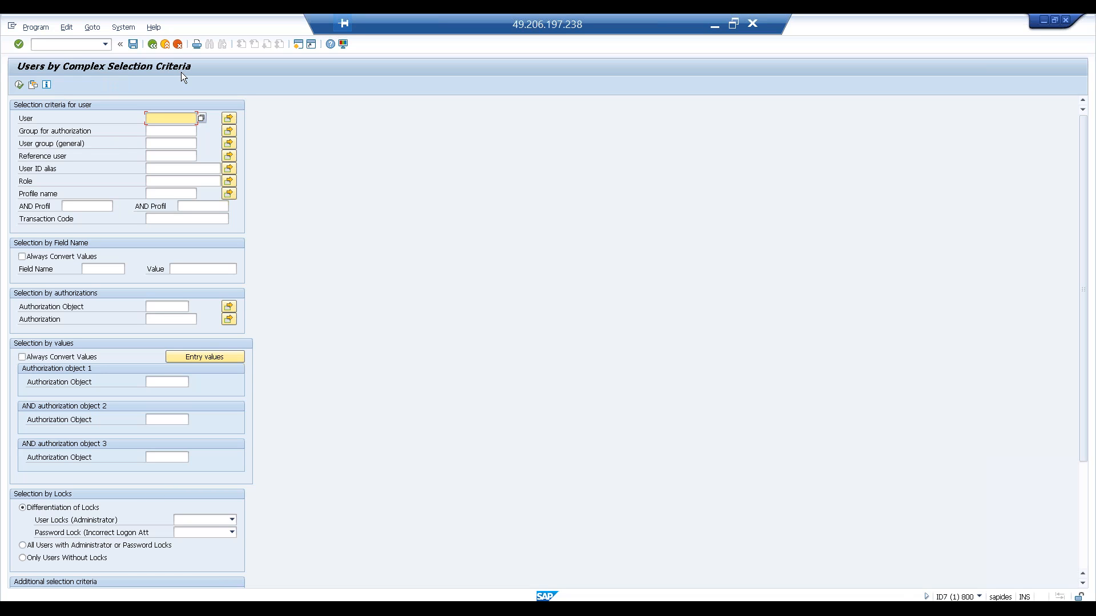
- Search for users whose role matches Z*MAST* and execute the report
click(162, 183)
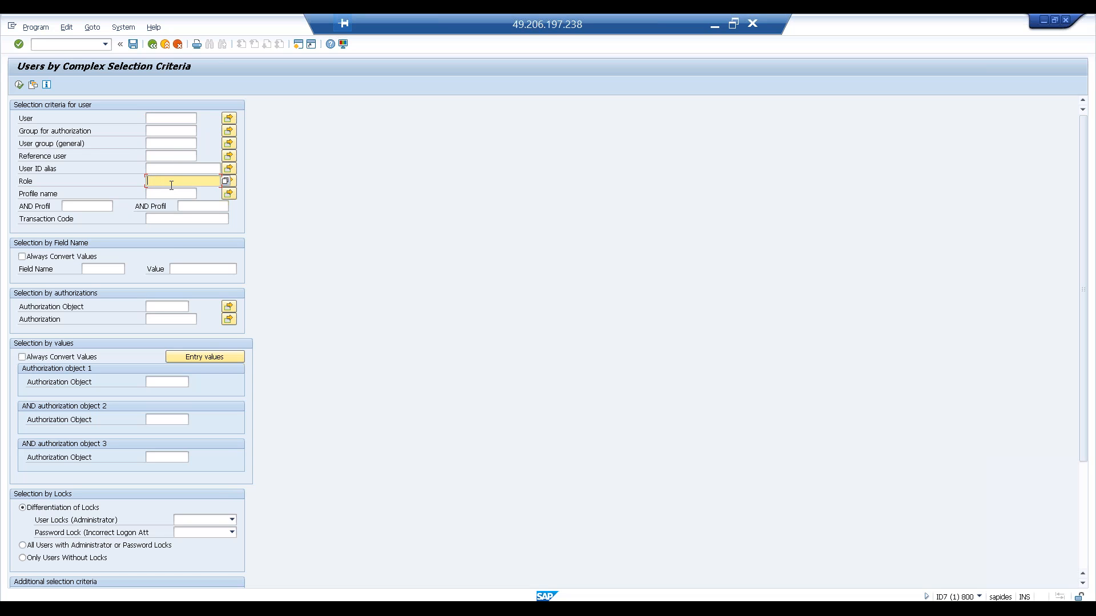
text(Z*MAst*)
key(Return)
click(187, 180)
click(19, 84)
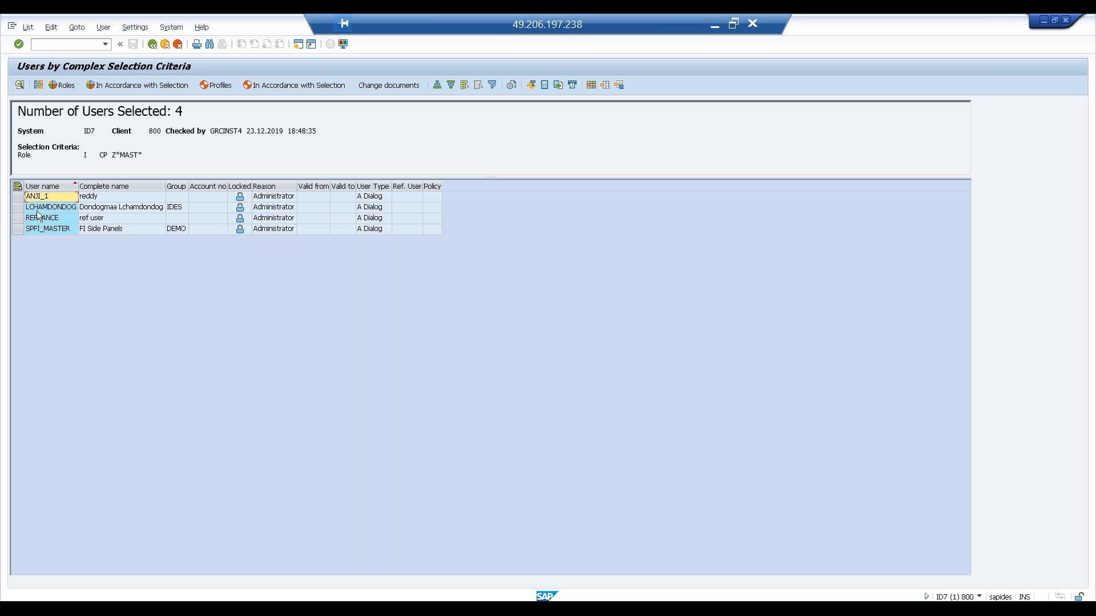
- Display the role assignments of the listed users
click(17, 196)
click(36, 87)
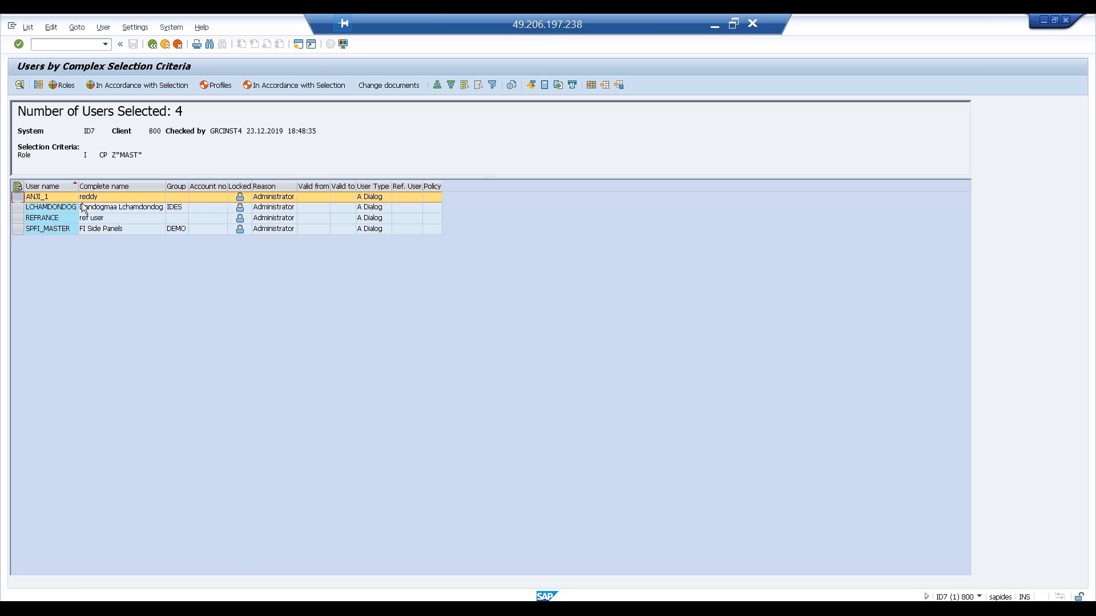
click(56, 86)
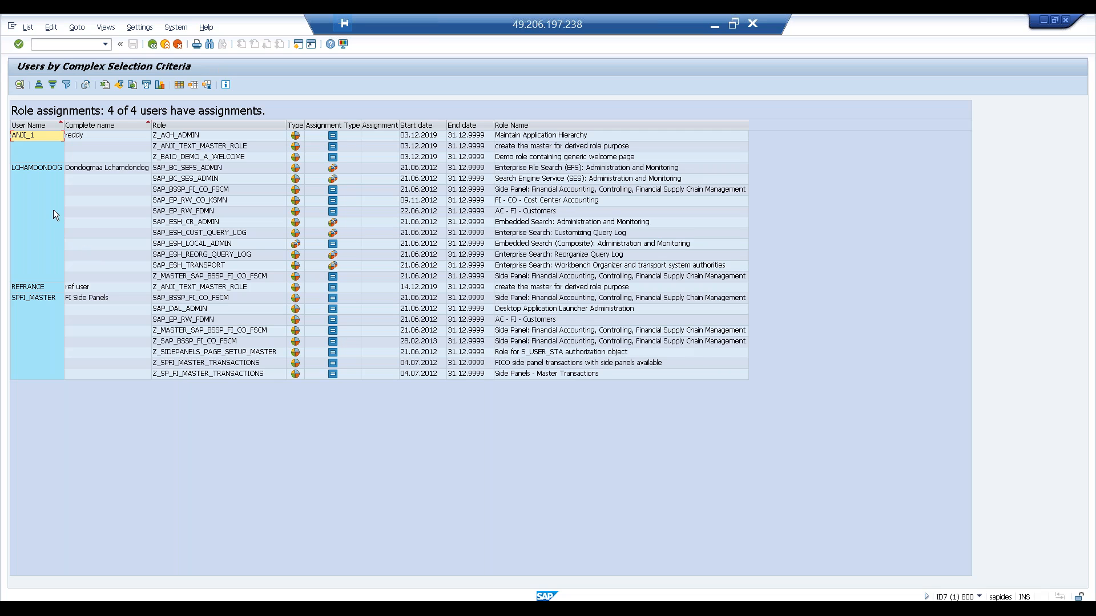
- Review each user's assigned roles and return to the selection screen
click(36, 138)
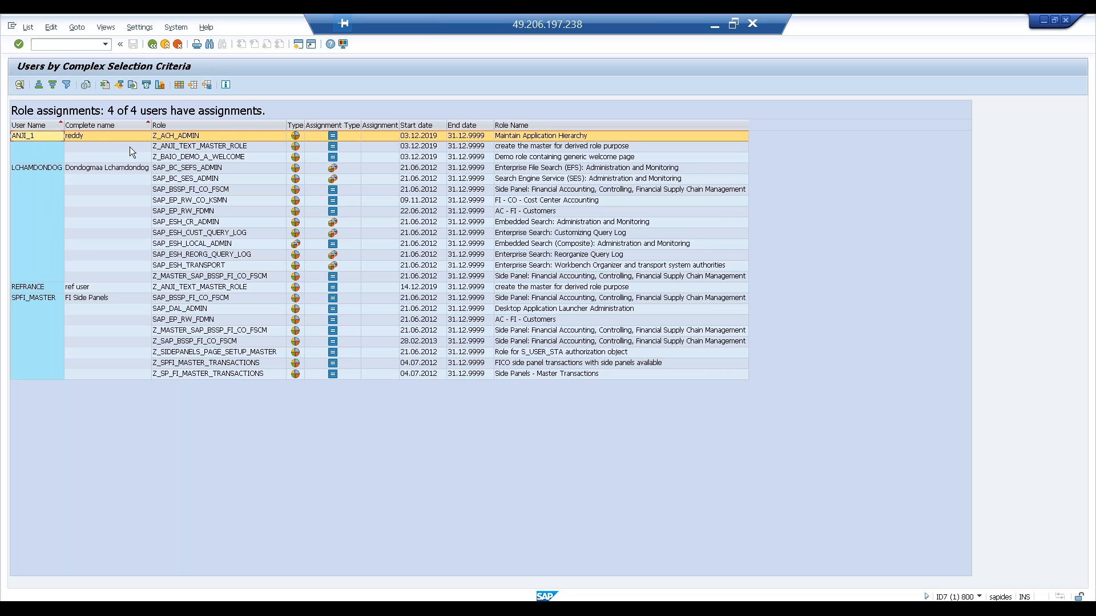
click(182, 147)
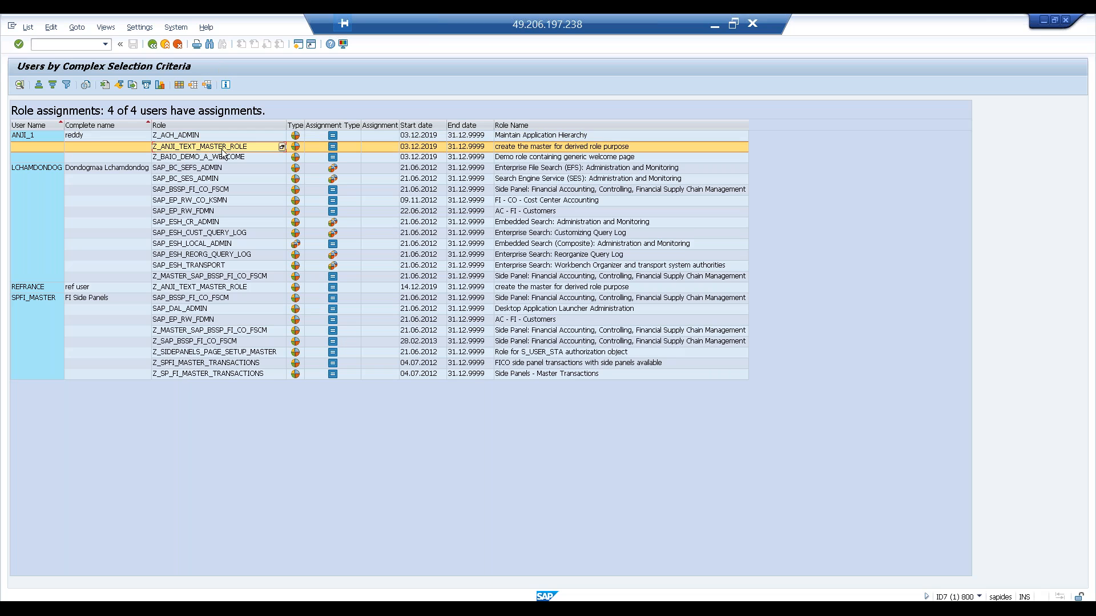
click(54, 169)
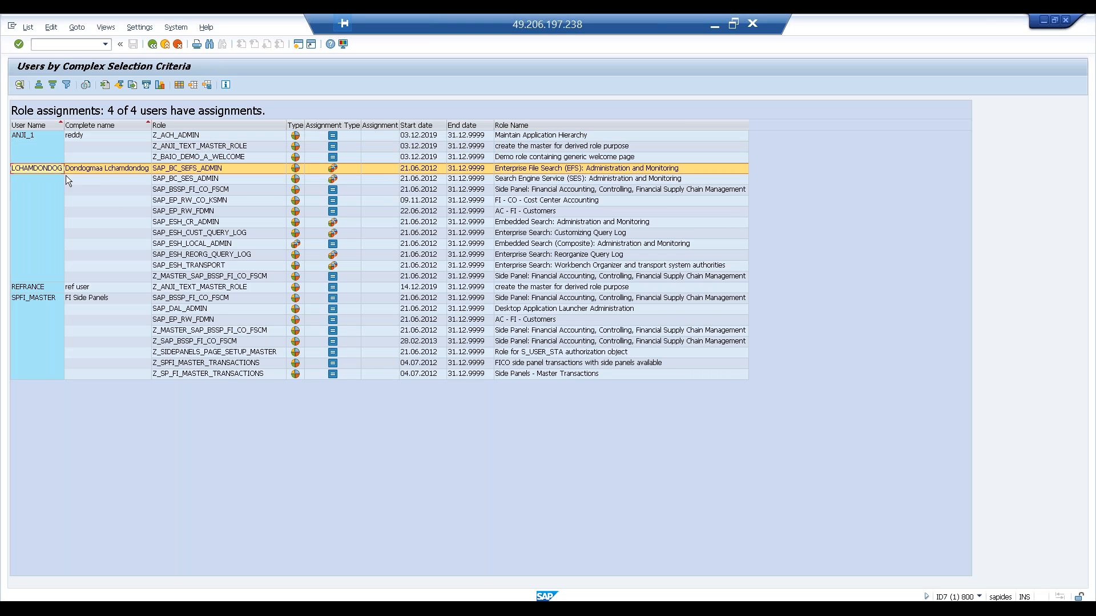
click(183, 277)
click(57, 288)
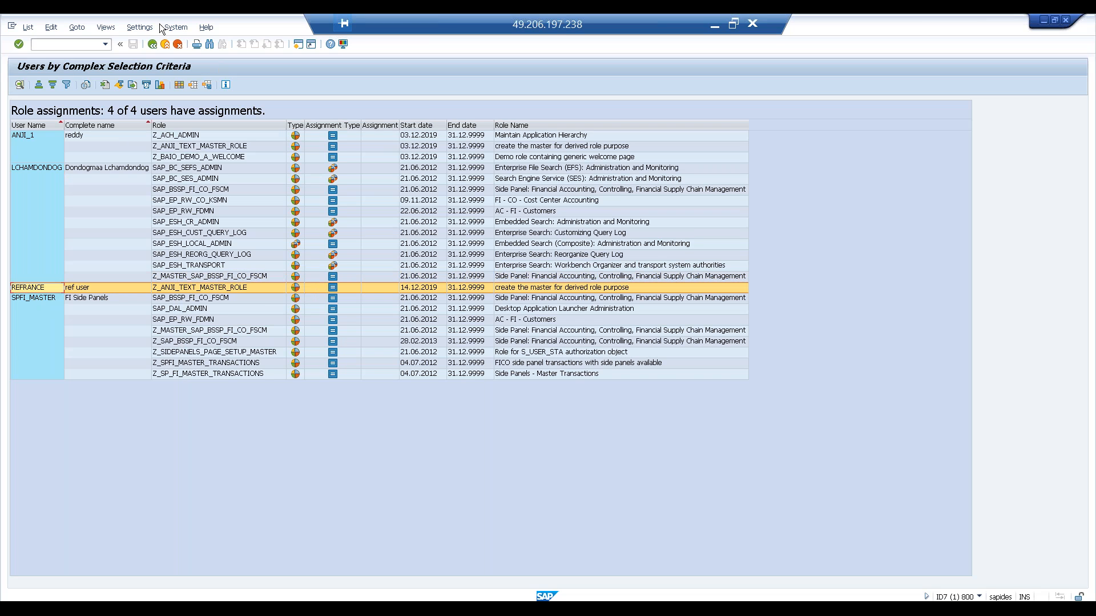
click(151, 46)
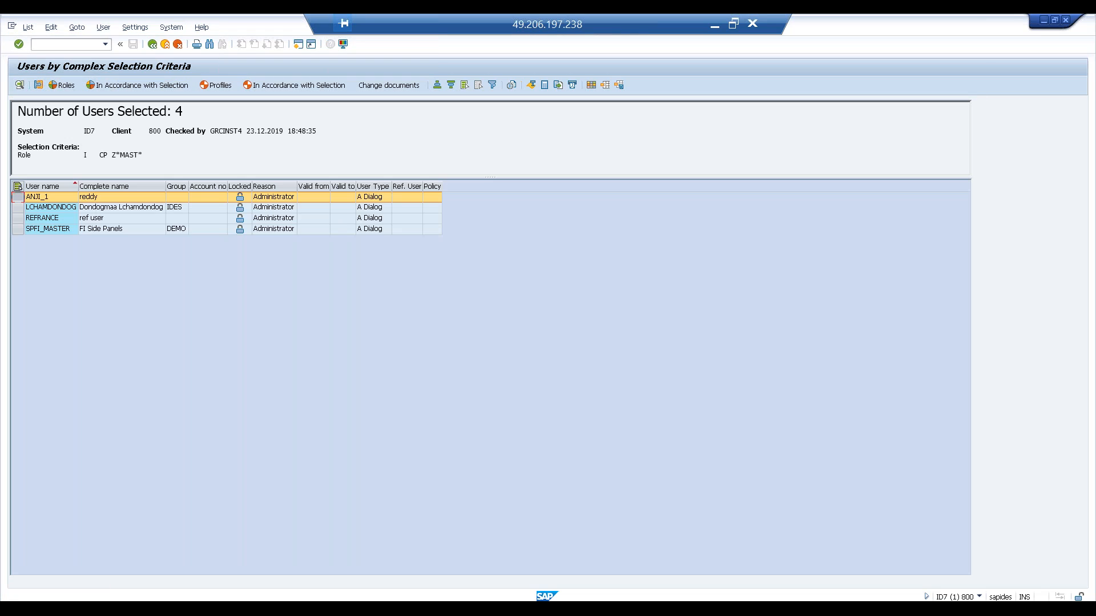
drag(244, 177, 227, 241)
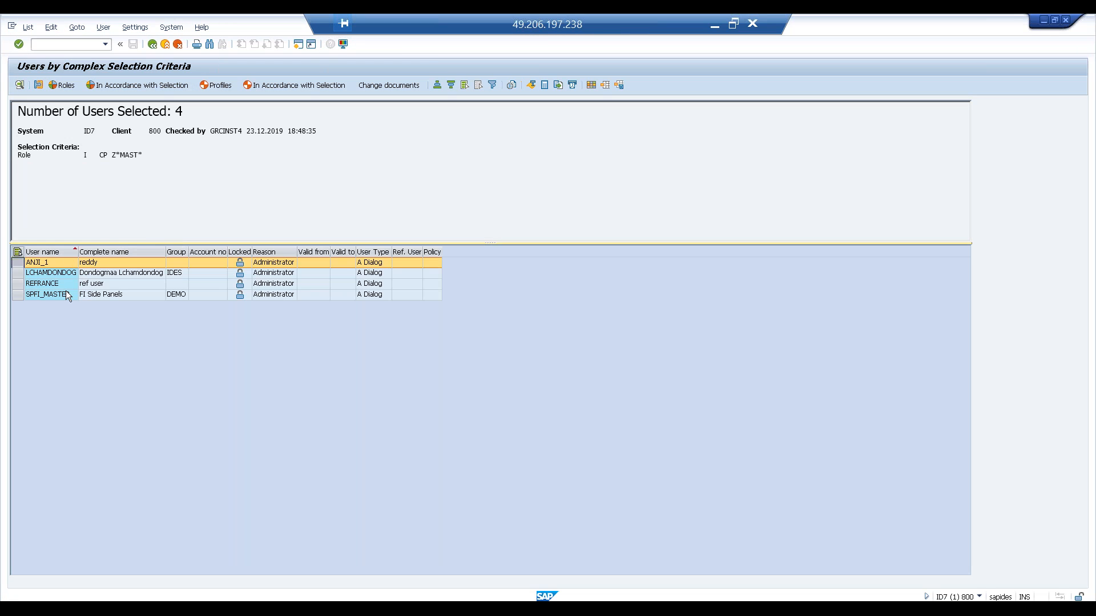
click(152, 44)
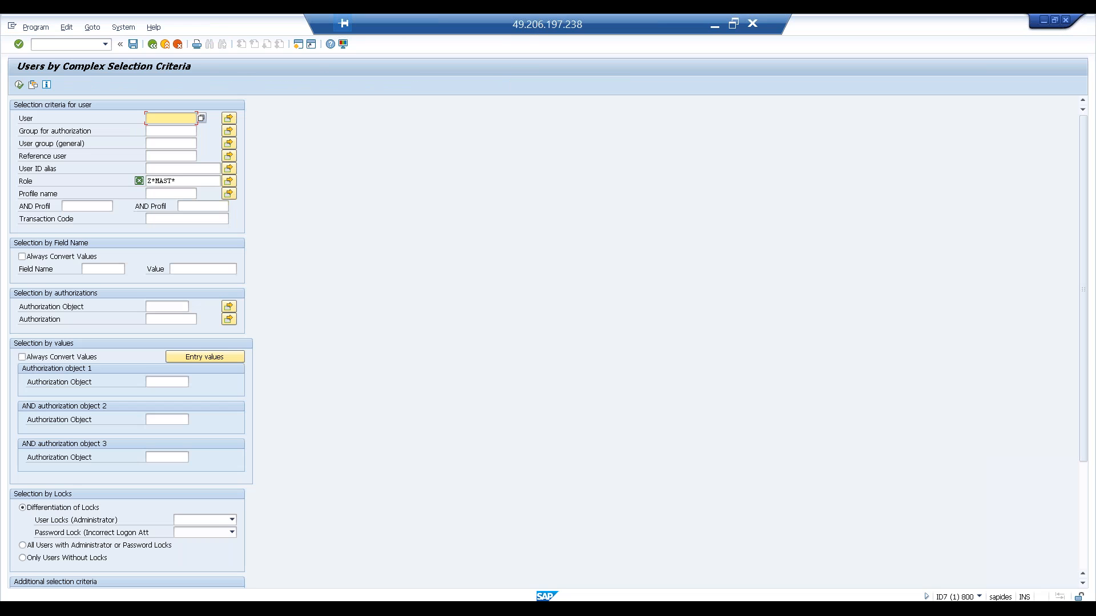
- Set the Group for authorization criterion to DEMO from the value list
click(151, 129)
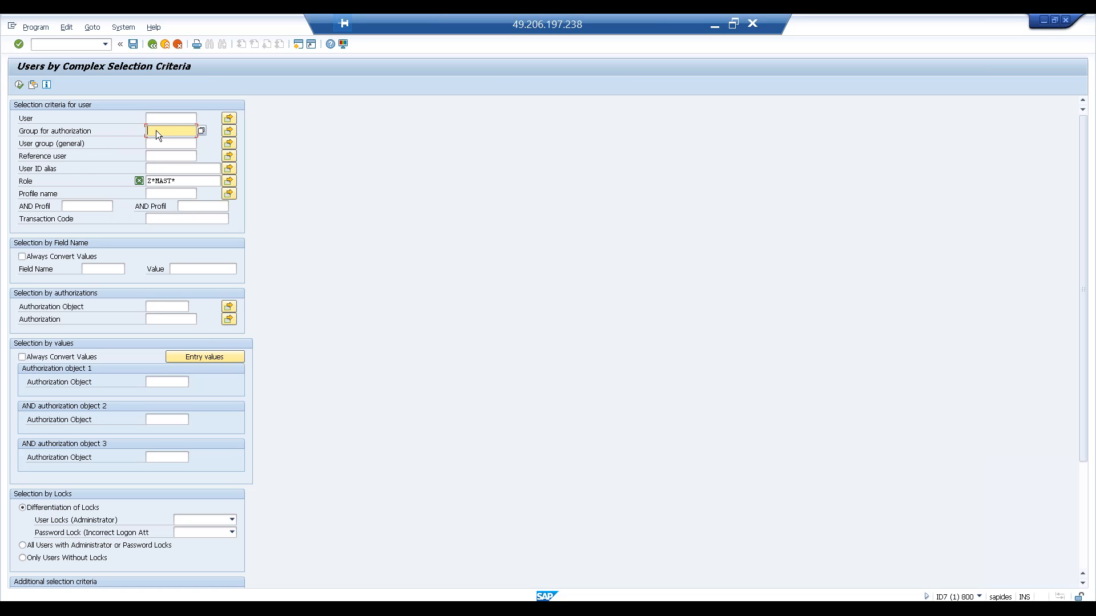
click(201, 131)
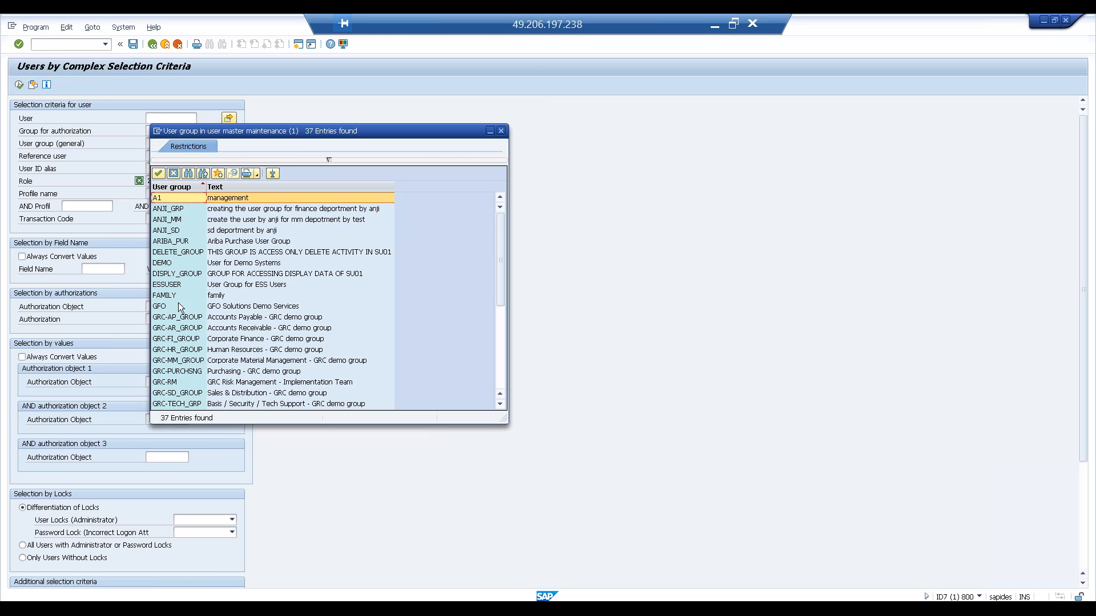
double_click(173, 265)
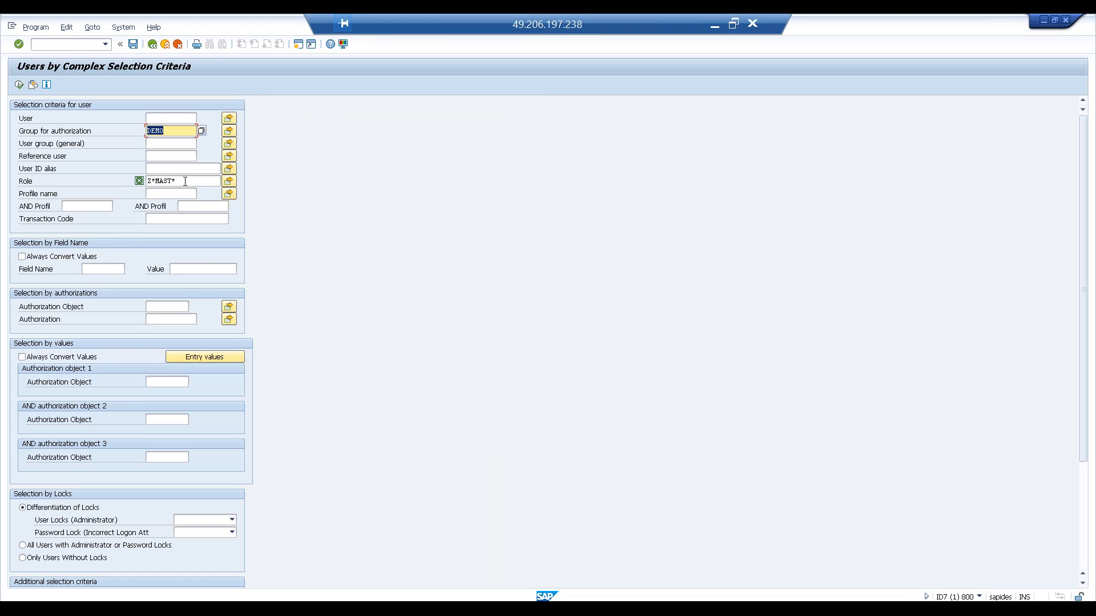
- Clear the Role criterion and execute the report for the DEMO group
drag(185, 181, 103, 178)
key(BackSpace)
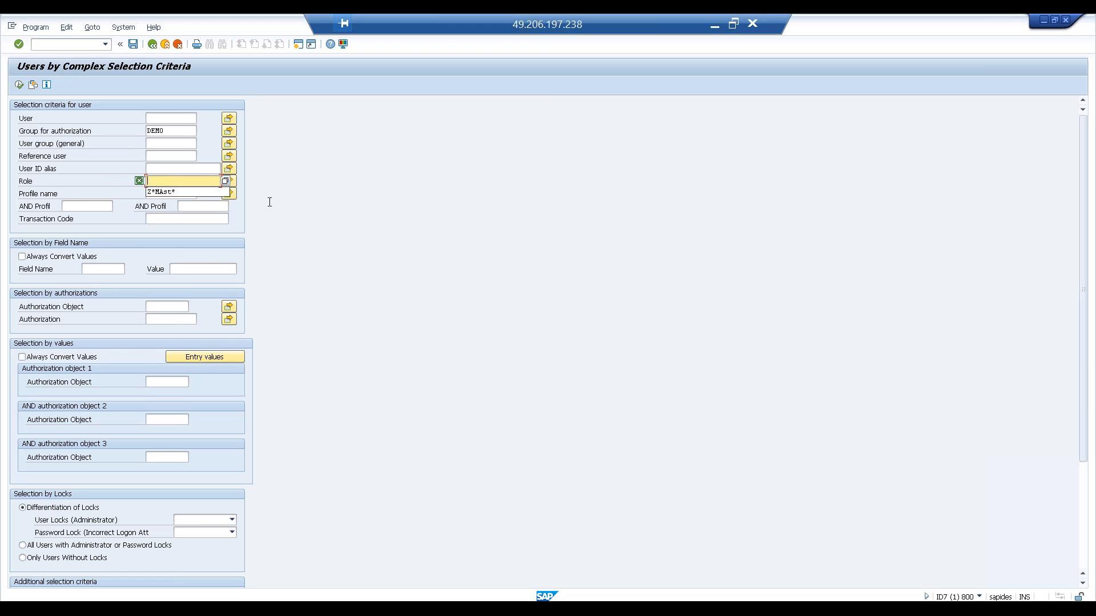
click(19, 84)
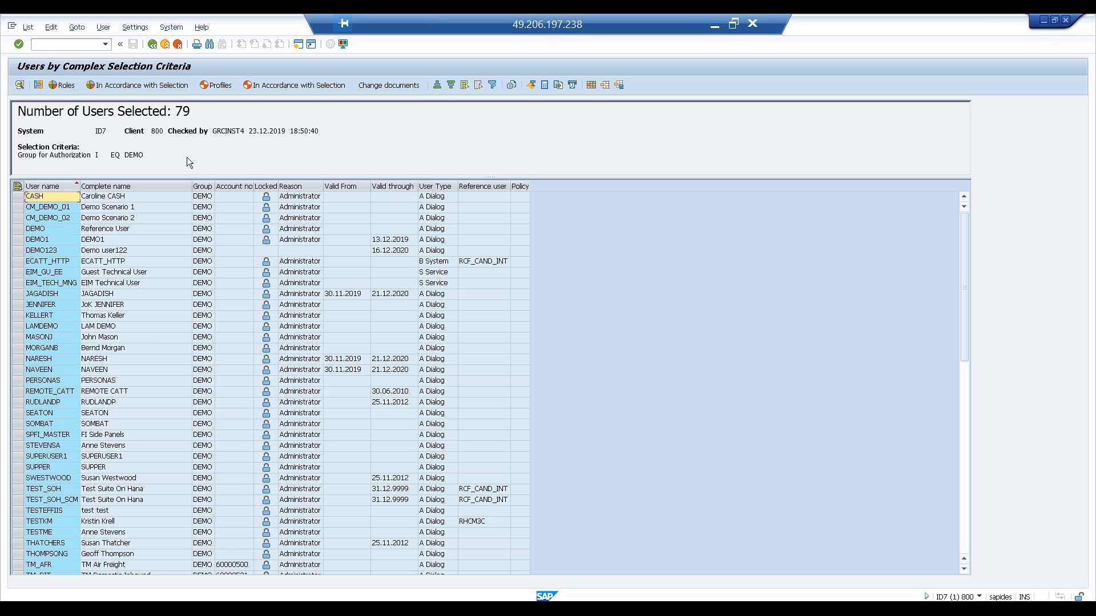
- Return to the selection screen and clear the Group for authorization field
click(153, 45)
click(169, 132)
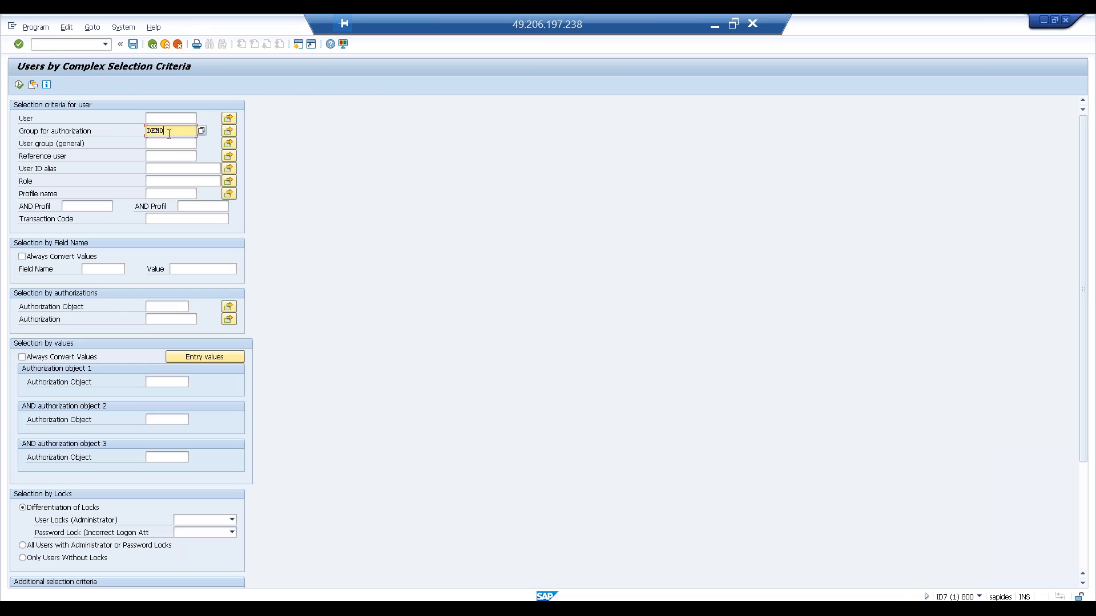
key(BackSpace)
key(BackSpace)
key(BackSpace)
key(BackSpace)
- Go through the user selection criteria fields one by one
click(166, 143)
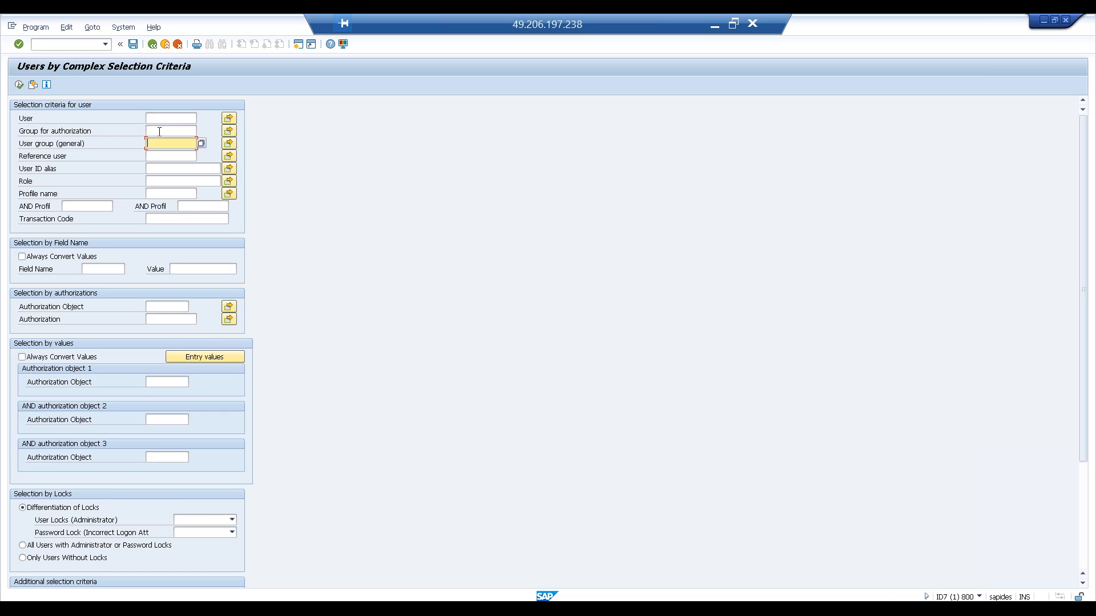
click(159, 132)
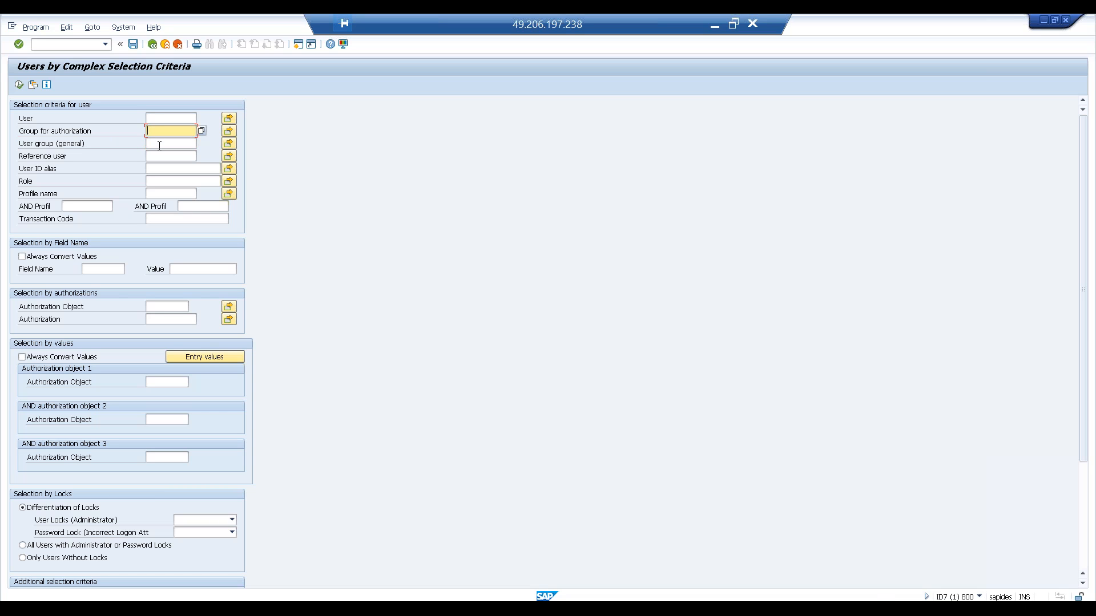
click(159, 145)
click(159, 132)
click(154, 144)
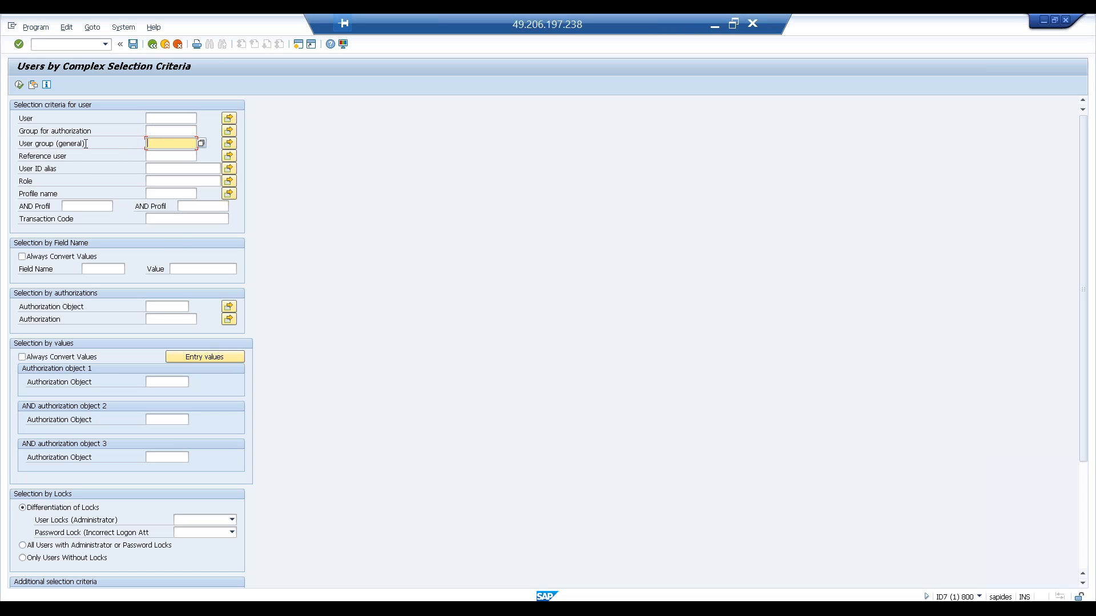
click(171, 157)
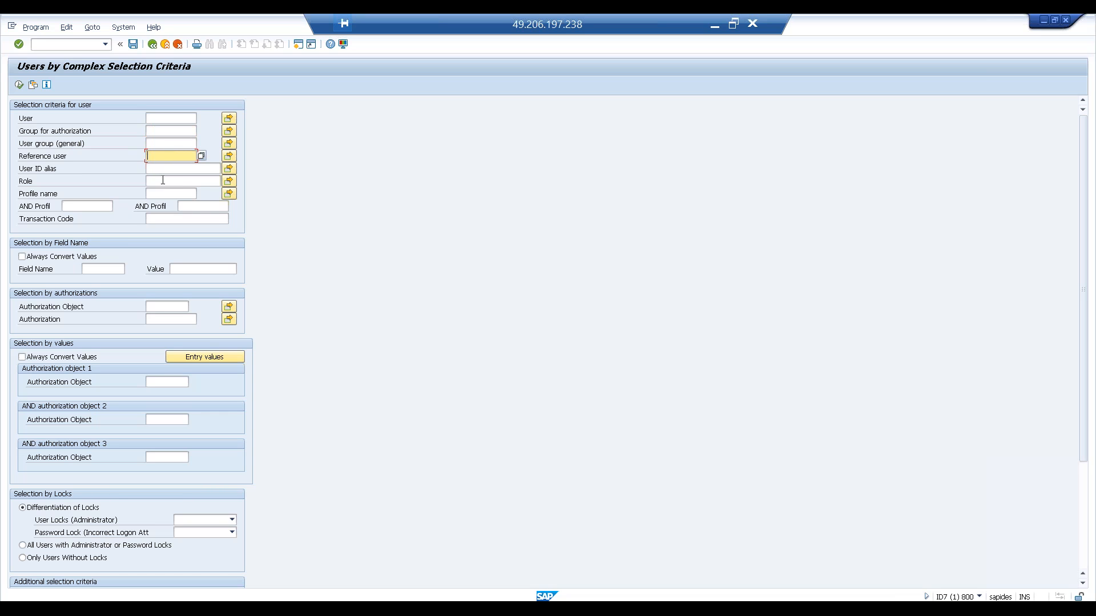
click(163, 170)
click(161, 181)
click(158, 195)
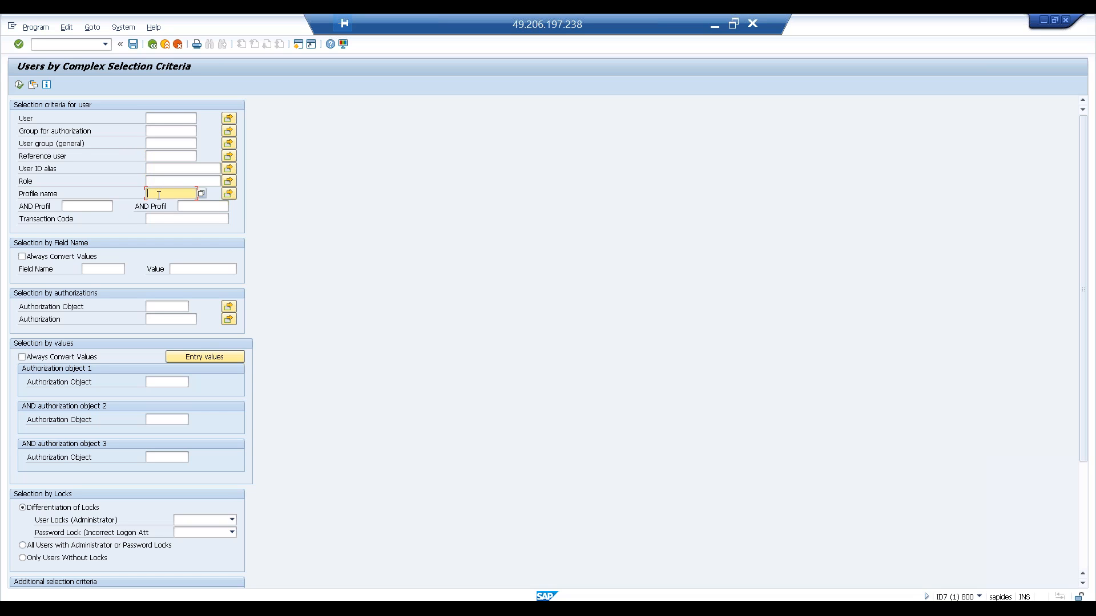
click(162, 220)
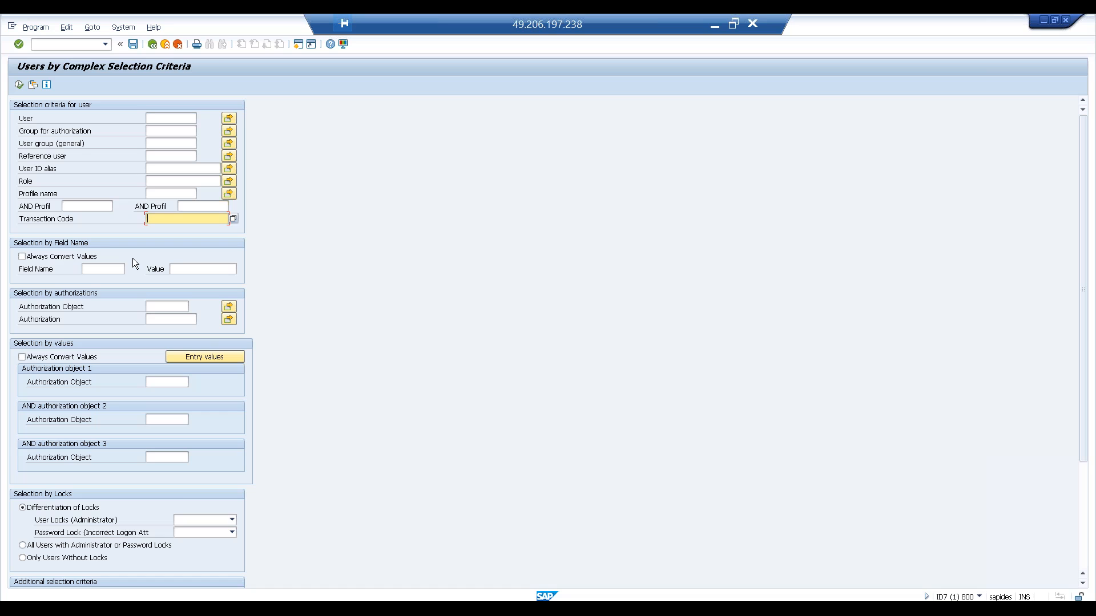
click(46, 467)
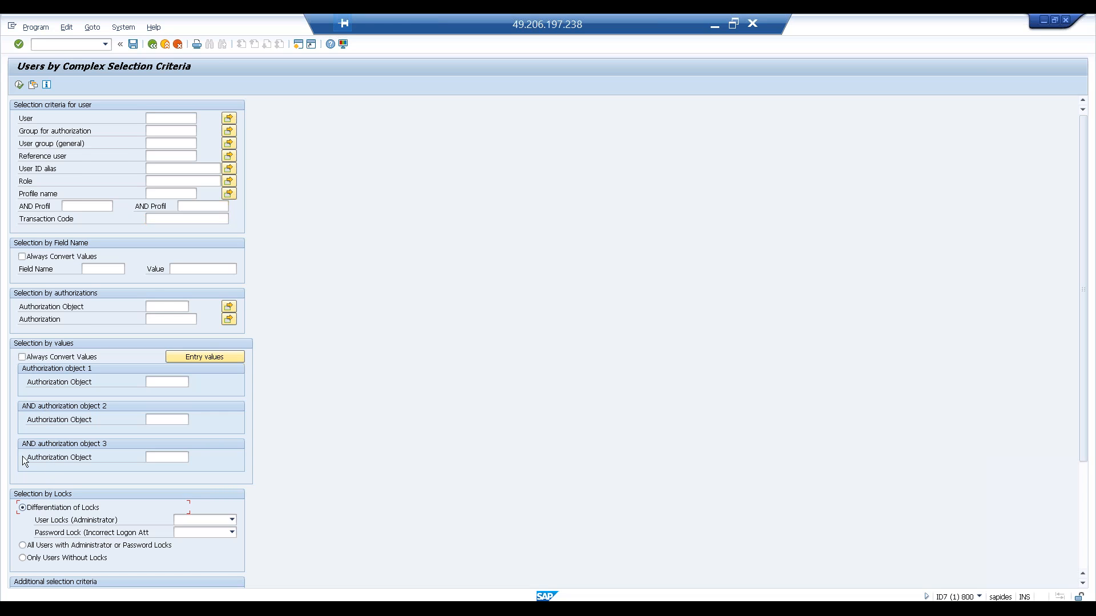
- Run the report for users with authorization object S_USER_GRP and return to the selection screen
click(159, 303)
text(S_USER_GRP)
click(18, 84)
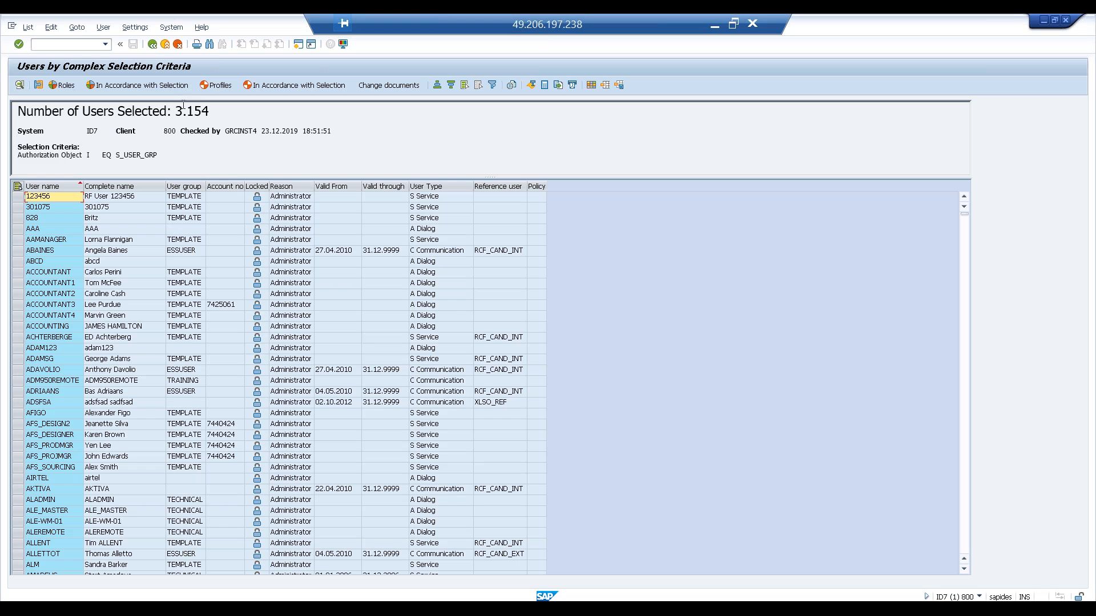
click(153, 45)
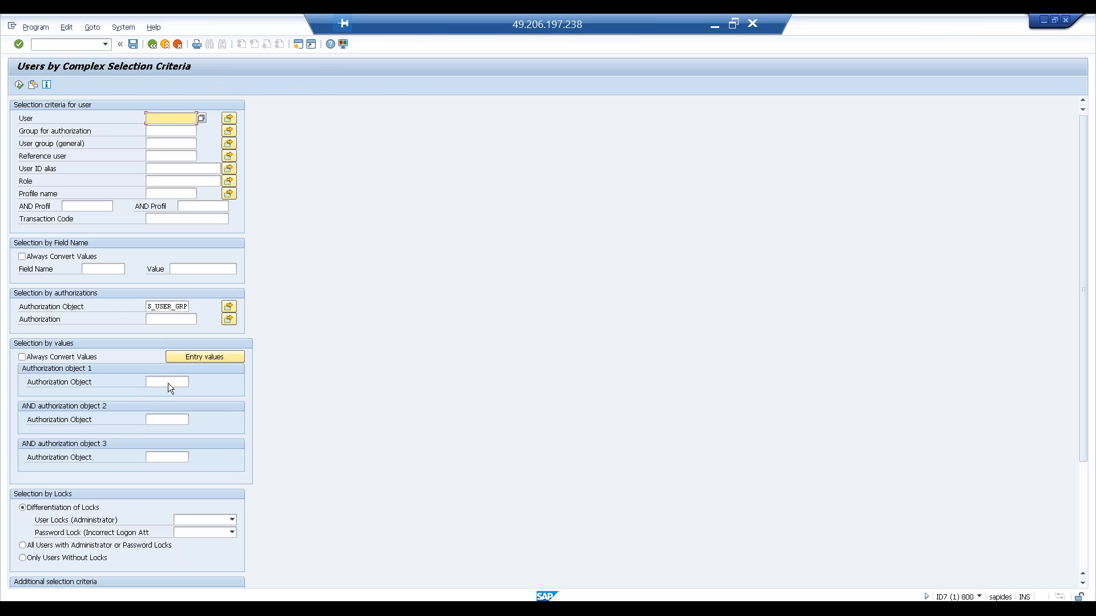
- Clear the S_USER_GRP authorization object criterion and enter S_USER_GRP as authorization object 1 under Selection by values instead
click(165, 381)
double_click(147, 306)
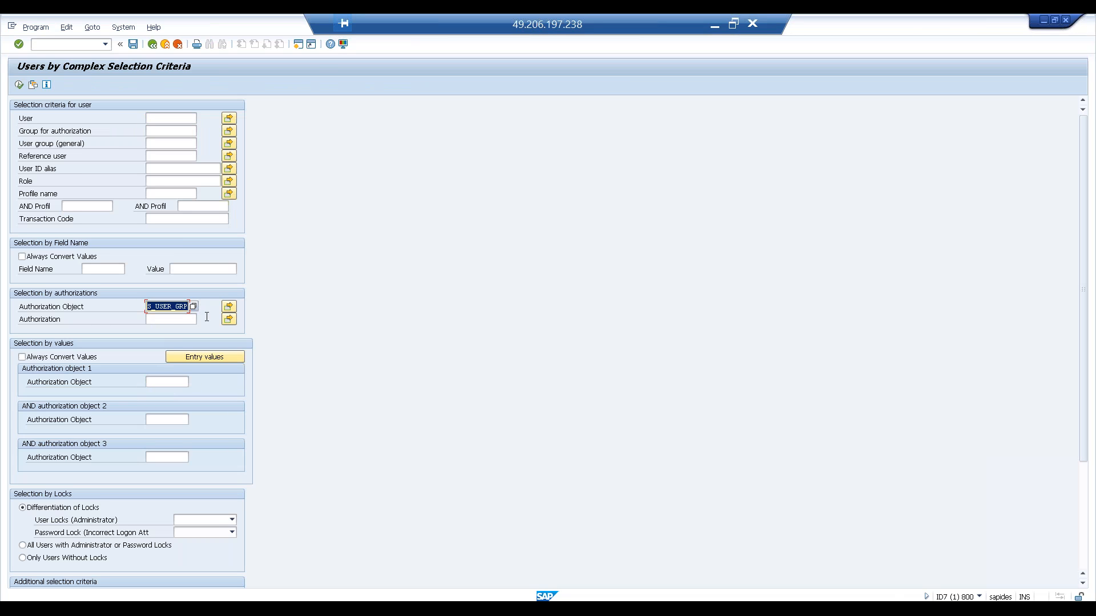
key(Delete)
click(159, 386)
text(S_USER)
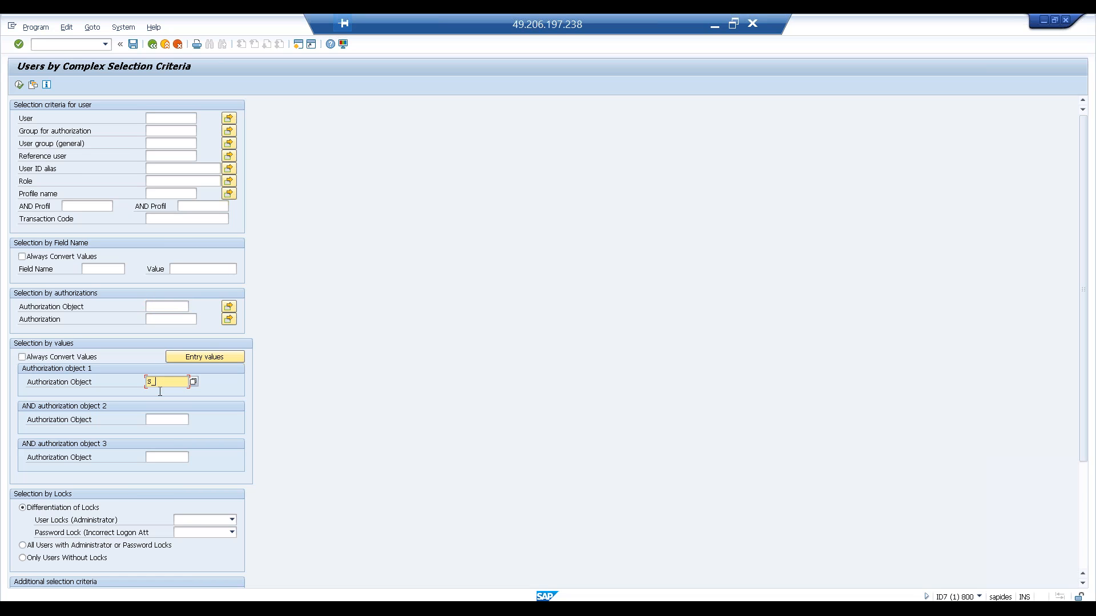
text(_GRP)
key(Return)
key(Return)
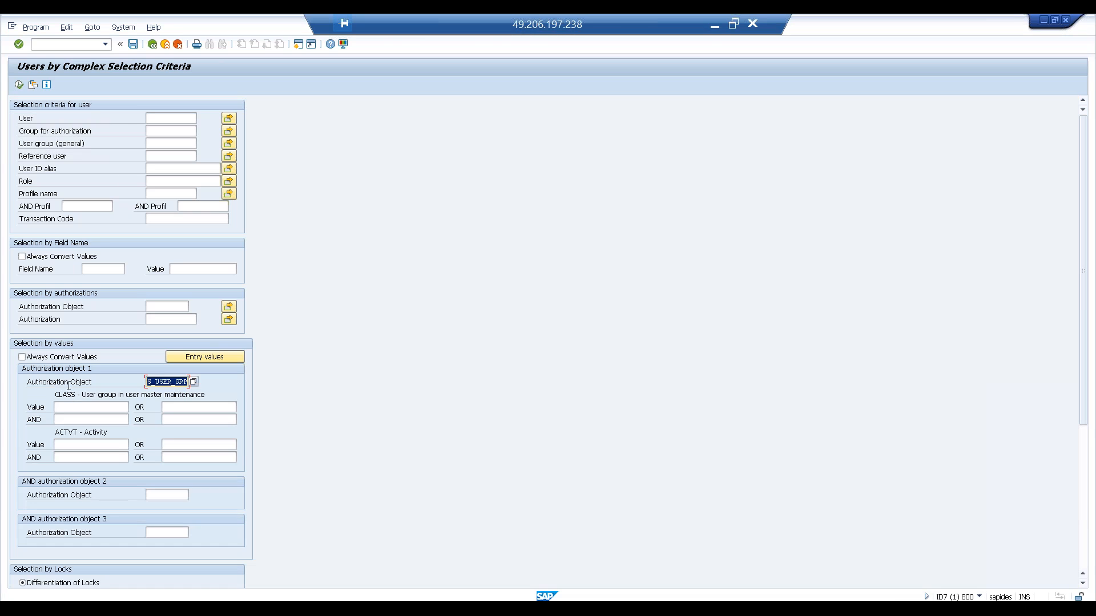
- Set the ACTVT activity value to 02, execute the report, and return to the selection screen
click(76, 407)
click(80, 444)
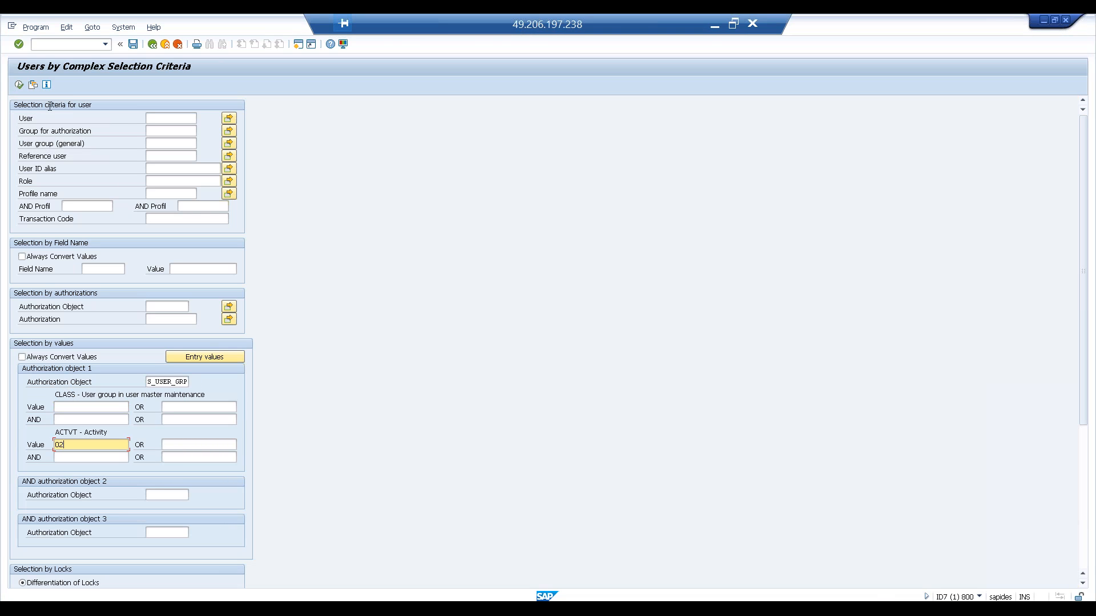
click(19, 85)
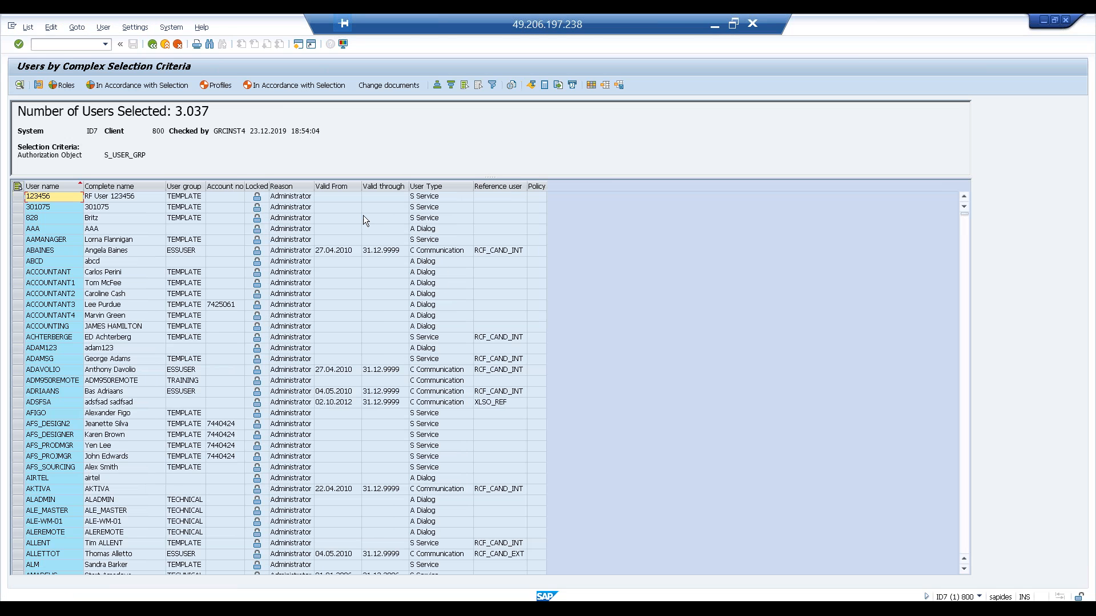
drag(212, 111, 178, 110)
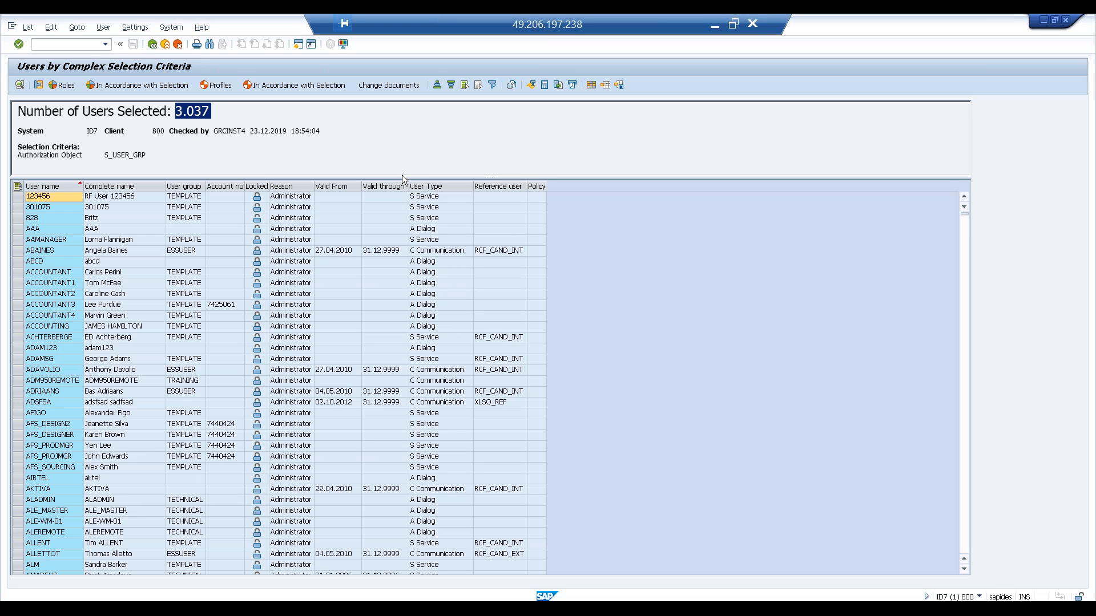
drag(402, 179, 393, 273)
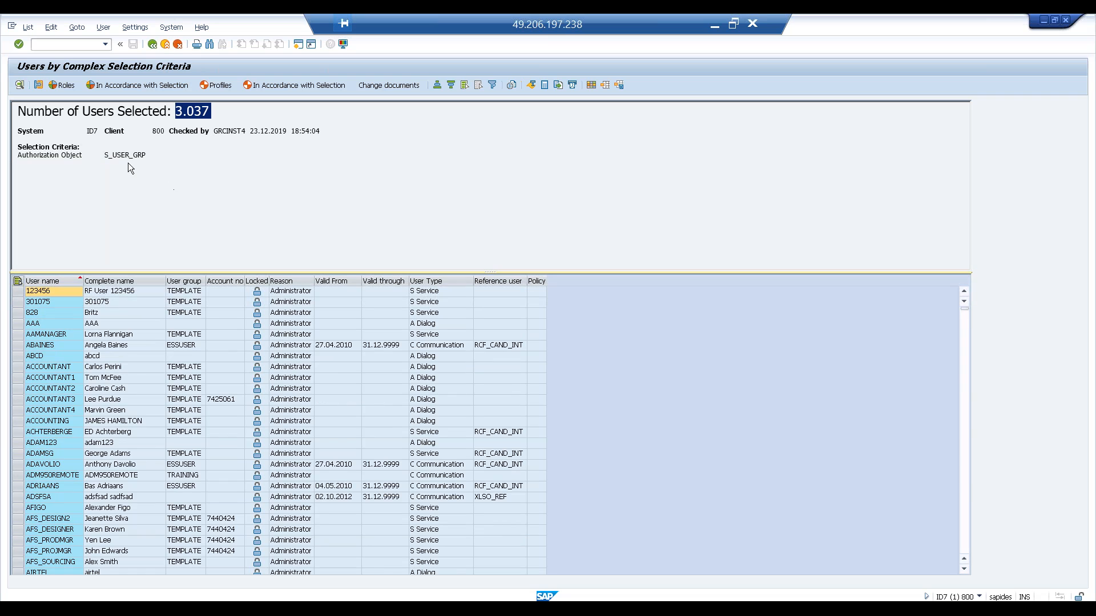
click(152, 44)
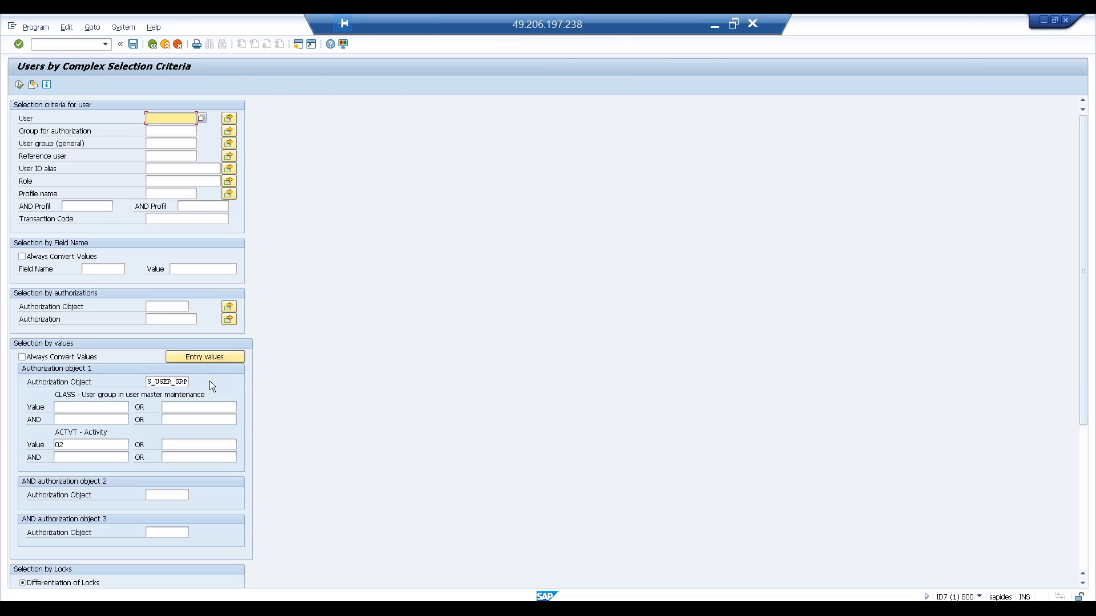
- Set the Password Lock (Incorrect Logon Attempts) criterion under Selection by Locks to Set
click(98, 444)
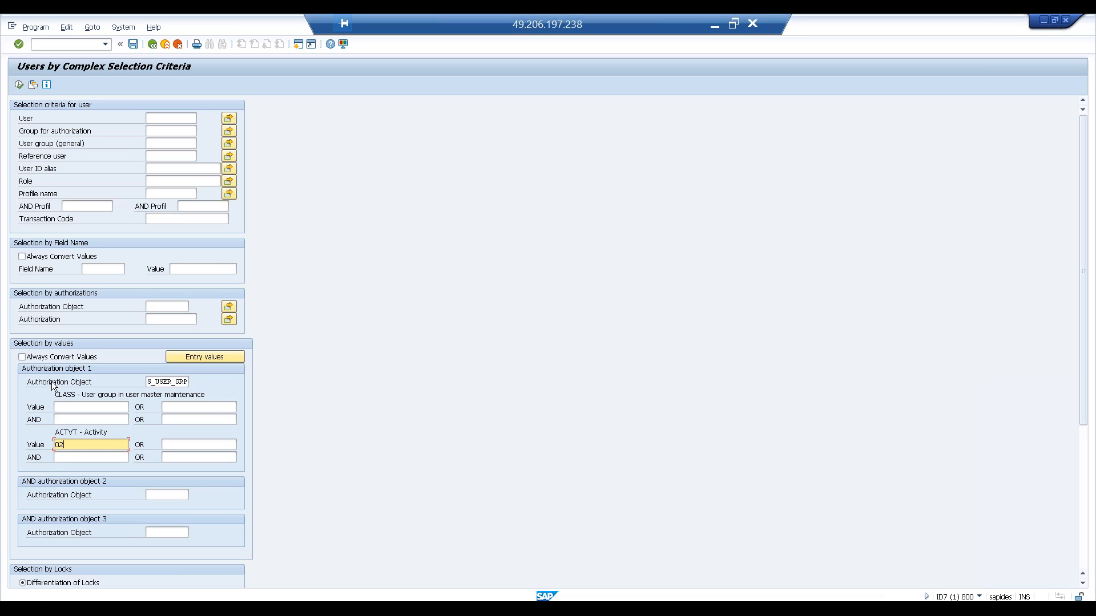
click(160, 499)
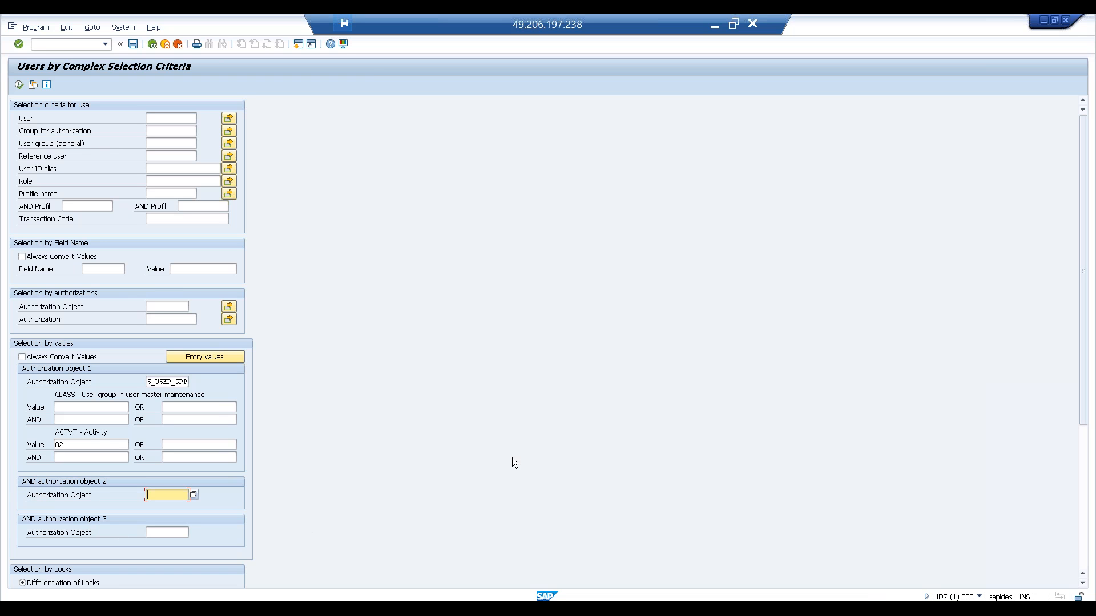
double_click(250, 25)
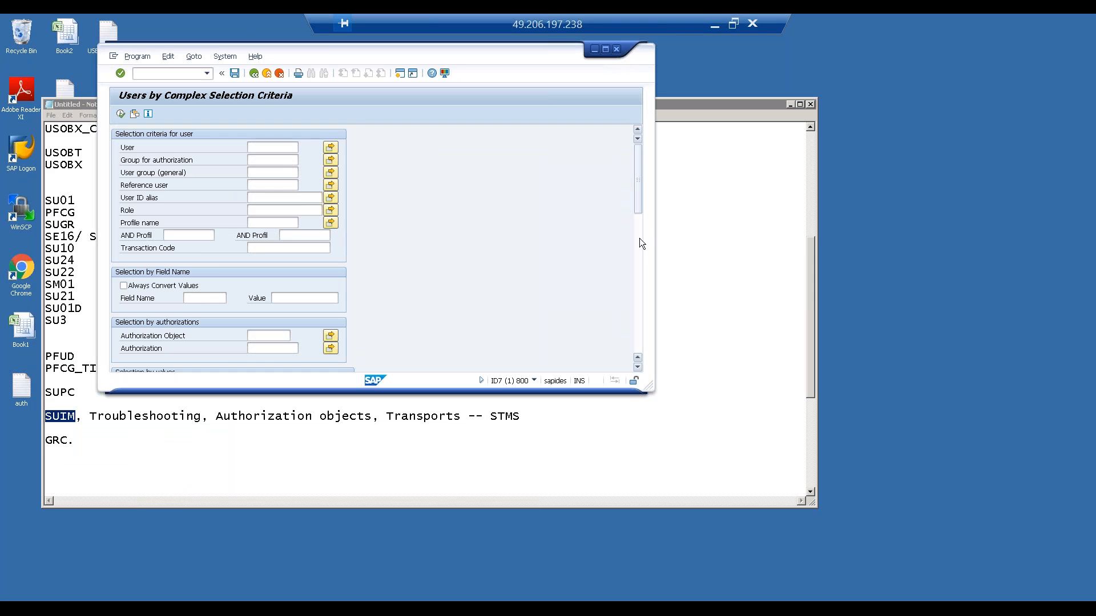
click(639, 238)
drag(635, 244, 629, 300)
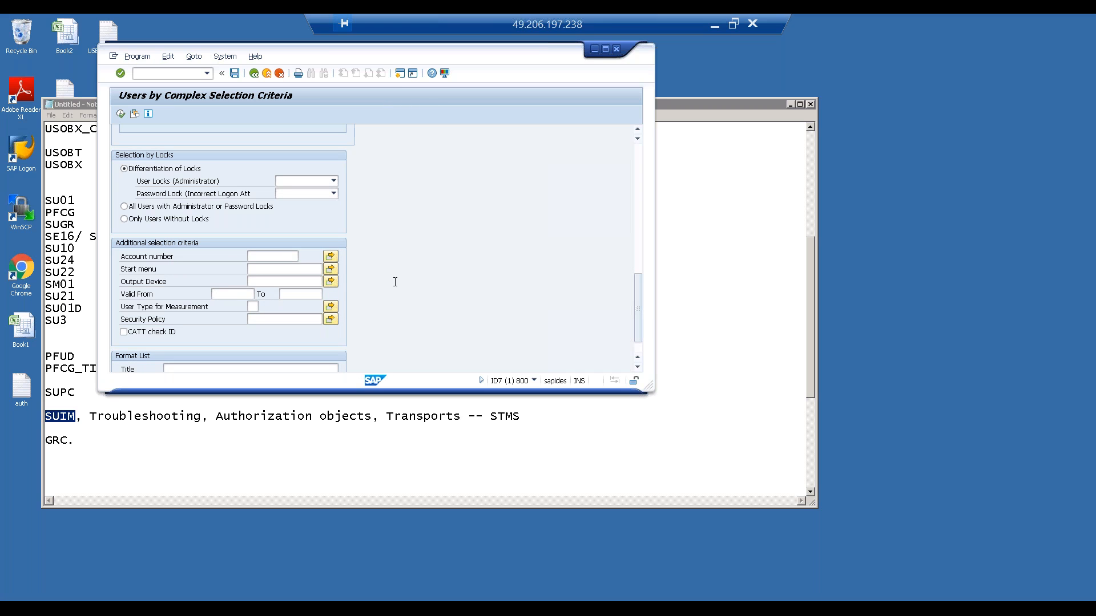
mouse_move(637, 290)
mouse_down()
mouse_move(636, 304)
mouse_move(635, 291)
mouse_up()
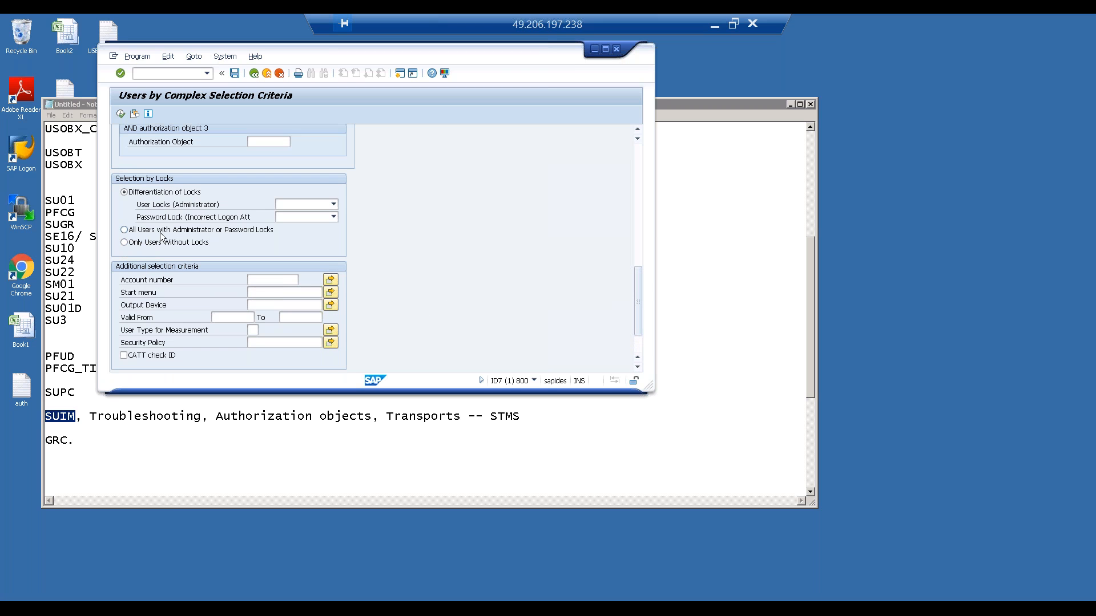
click(318, 206)
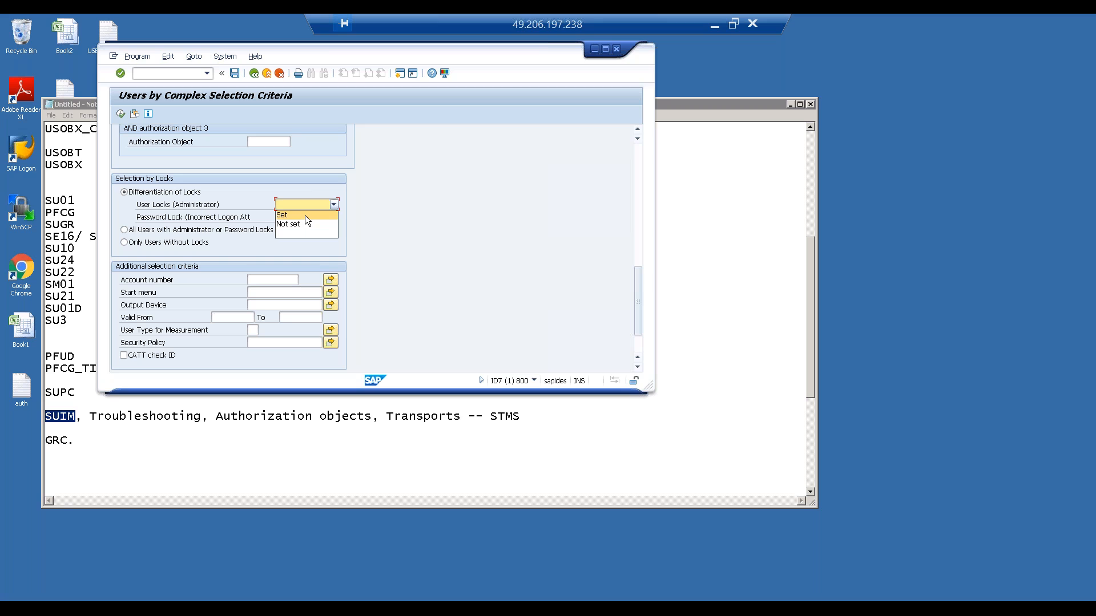
click(313, 231)
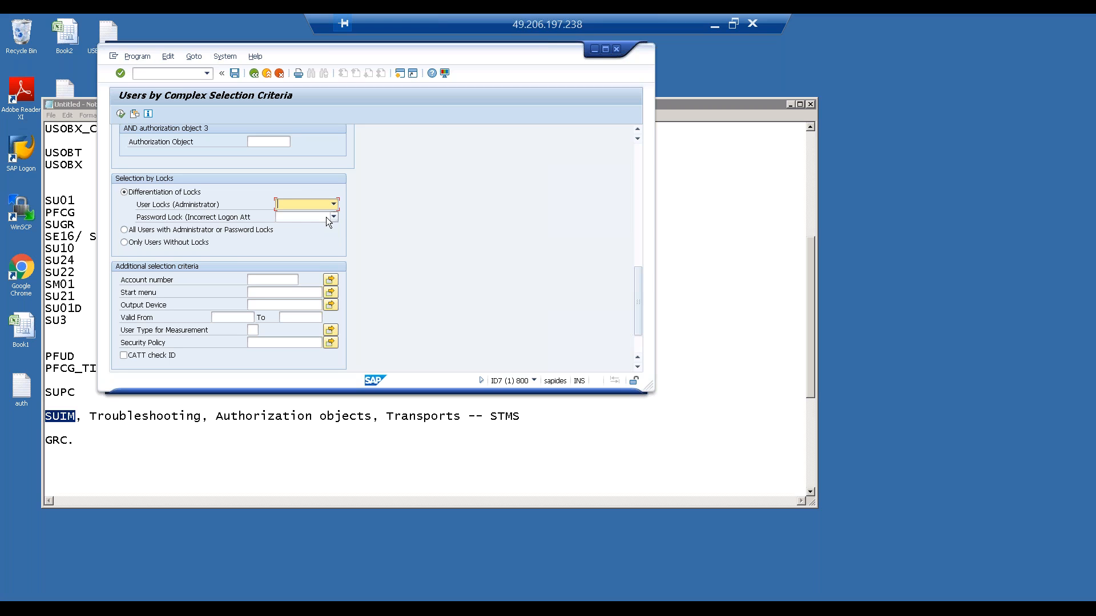
click(329, 219)
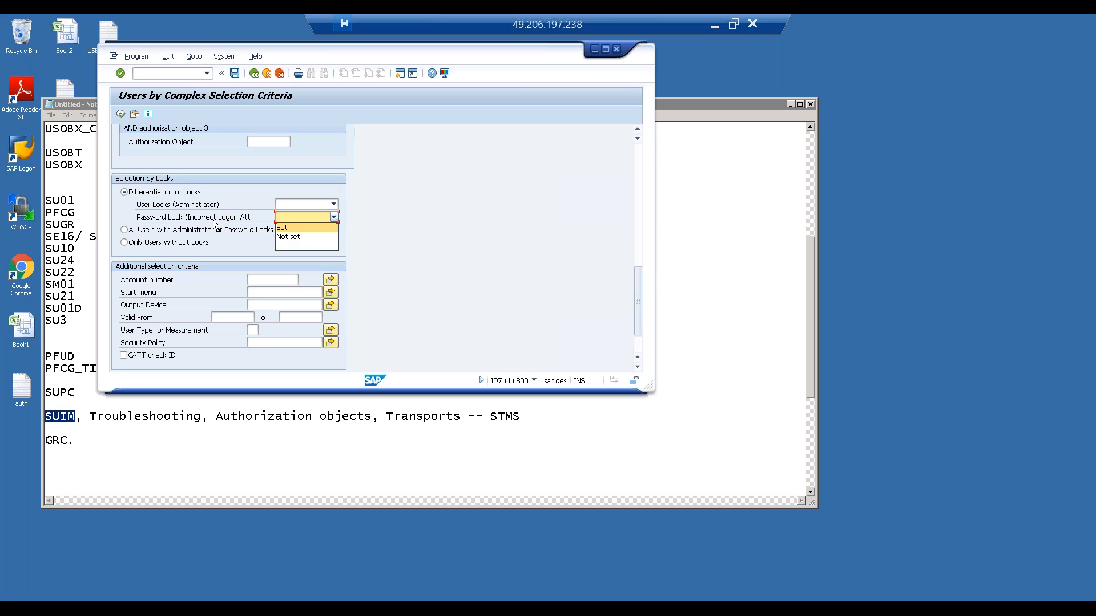
click(250, 218)
click(293, 217)
click(299, 228)
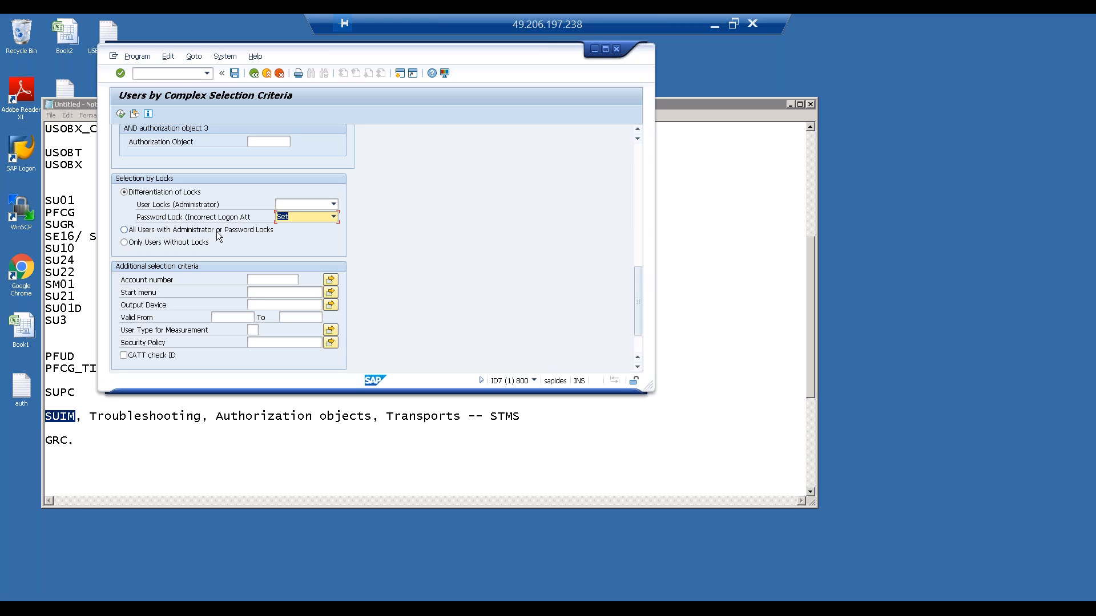
- Switch the lock selection to All Users with Administrator or Password Locks, then to Only Users Without Locks
click(145, 231)
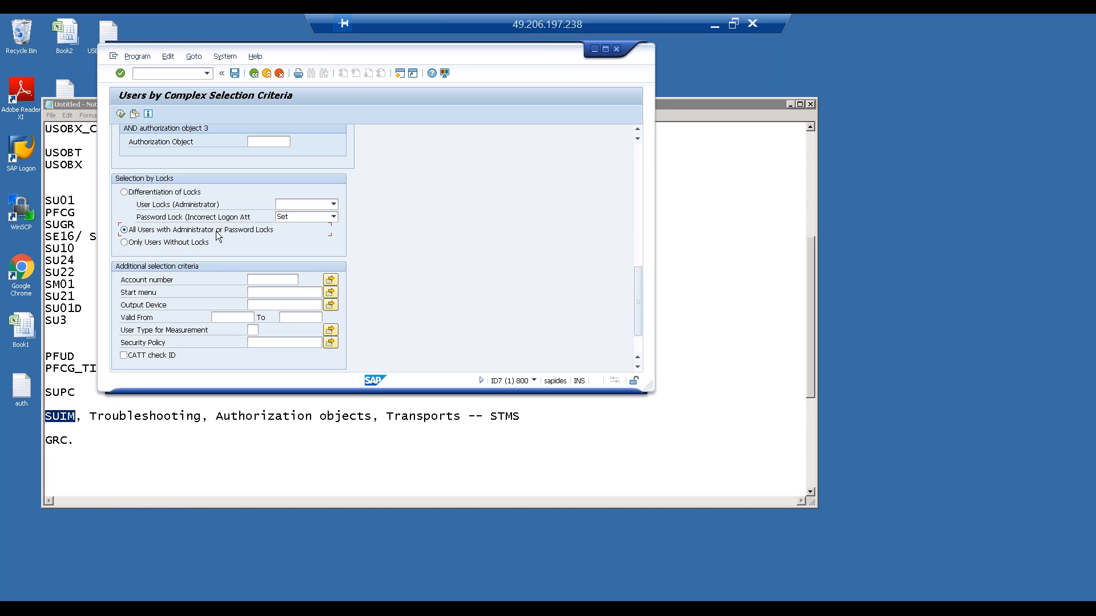
click(161, 244)
click(607, 48)
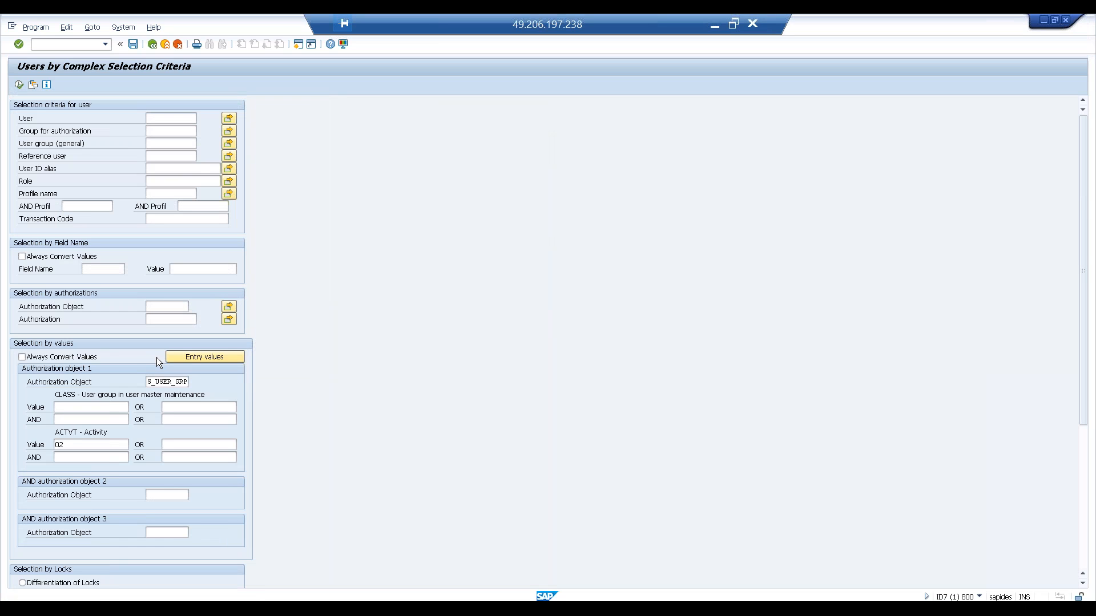
double_click(244, 28)
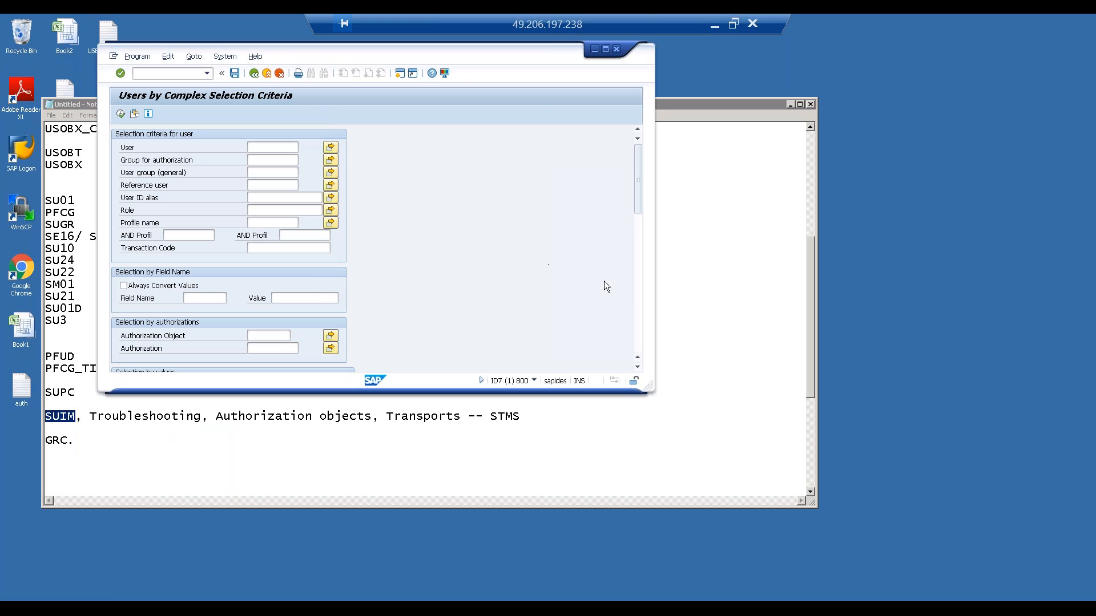
click(640, 282)
click(637, 308)
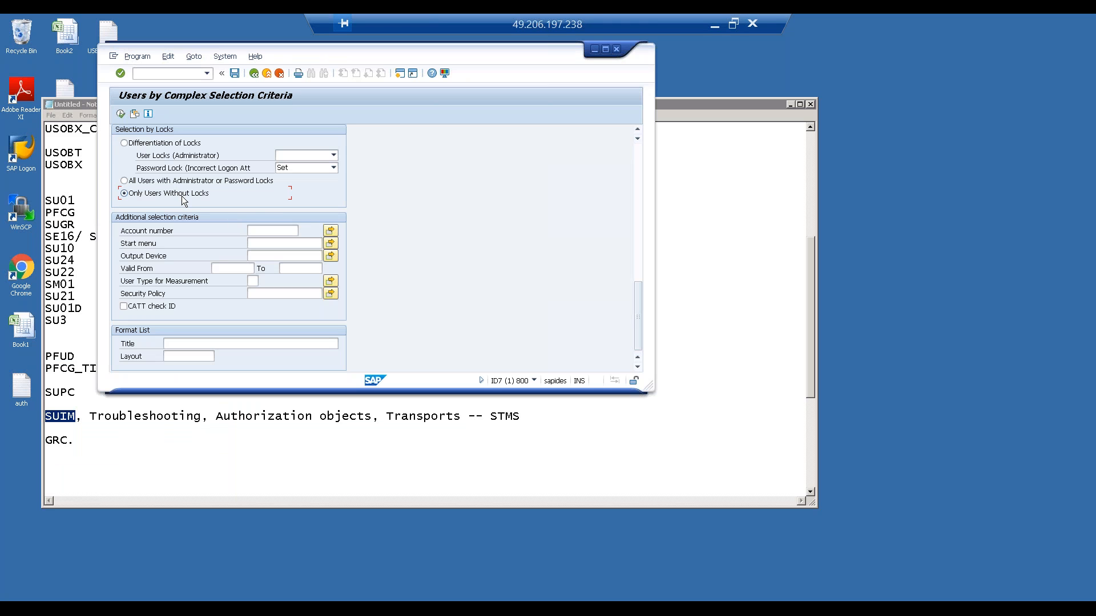
click(637, 258)
drag(637, 261, 636, 184)
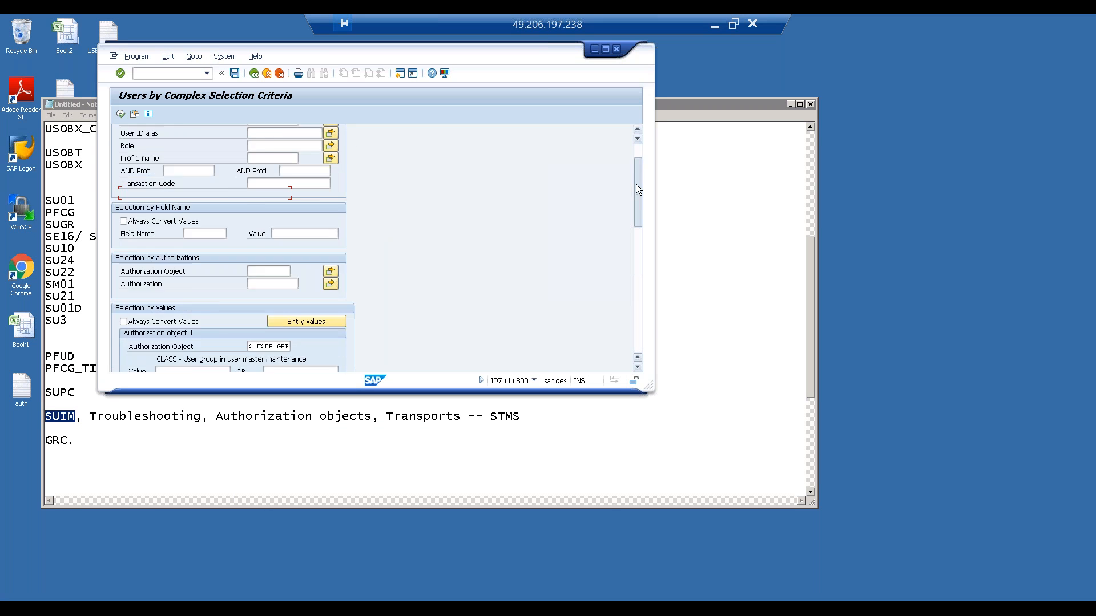
click(605, 50)
- Browse the user report variants in the User Information System tree, briefly opening the By User ID report
click(153, 46)
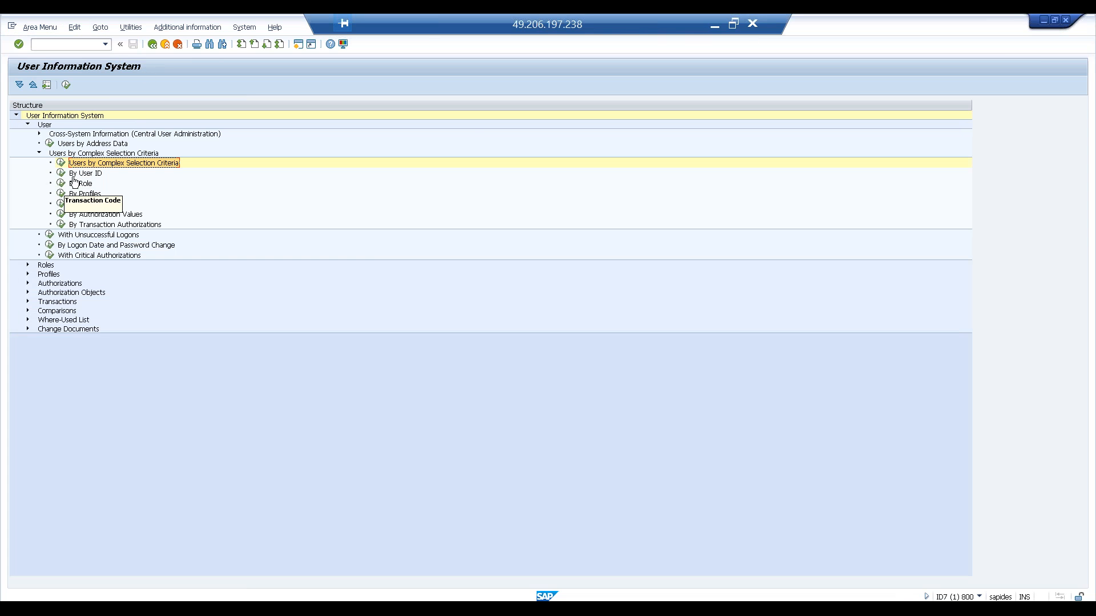
double_click(62, 174)
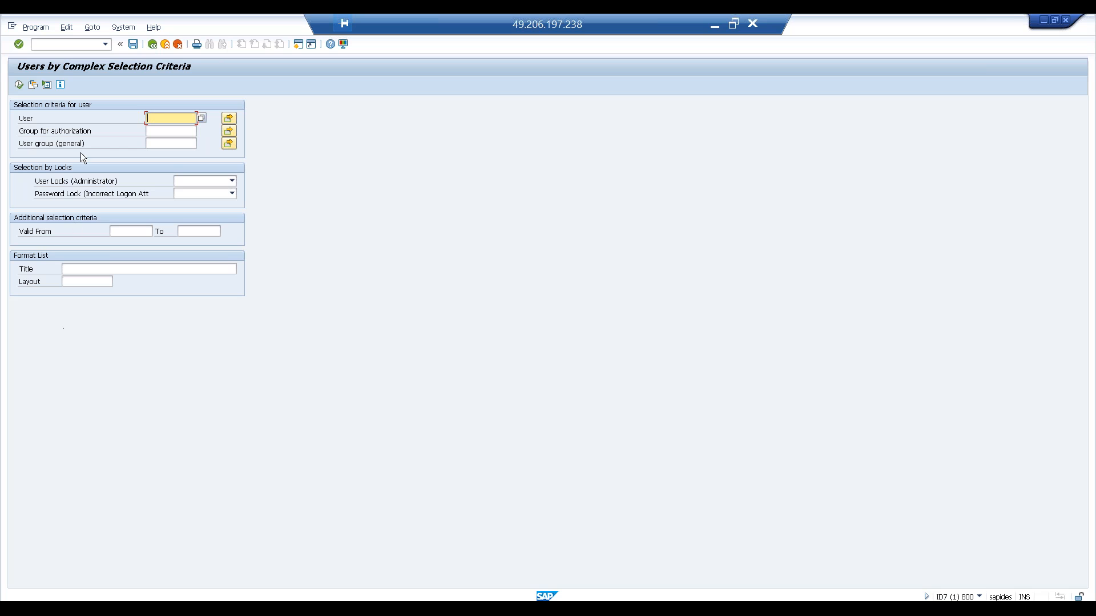
click(152, 45)
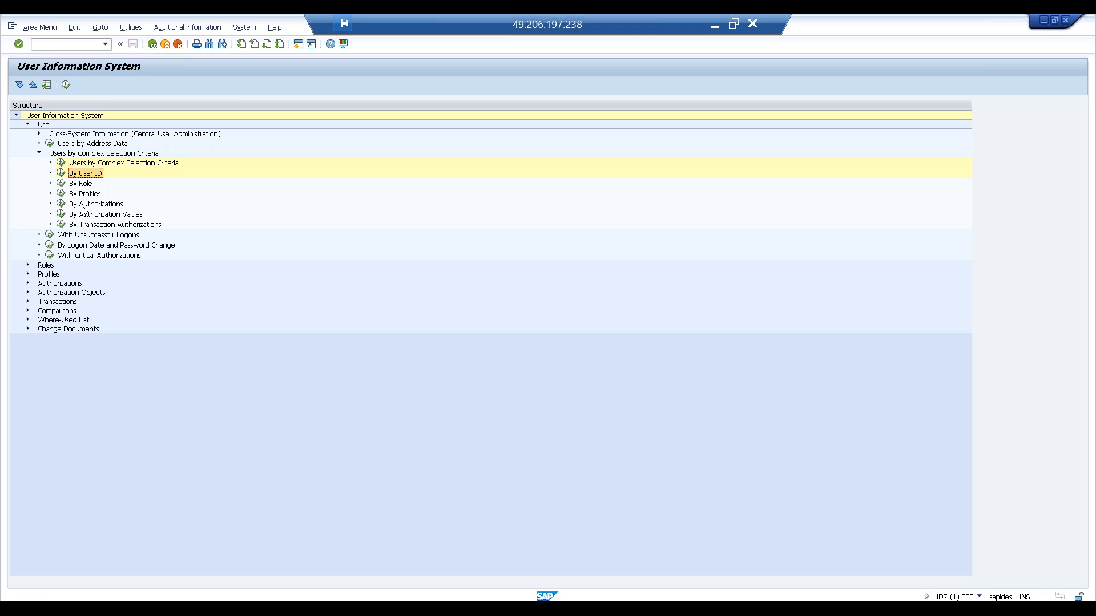
click(84, 194)
click(84, 205)
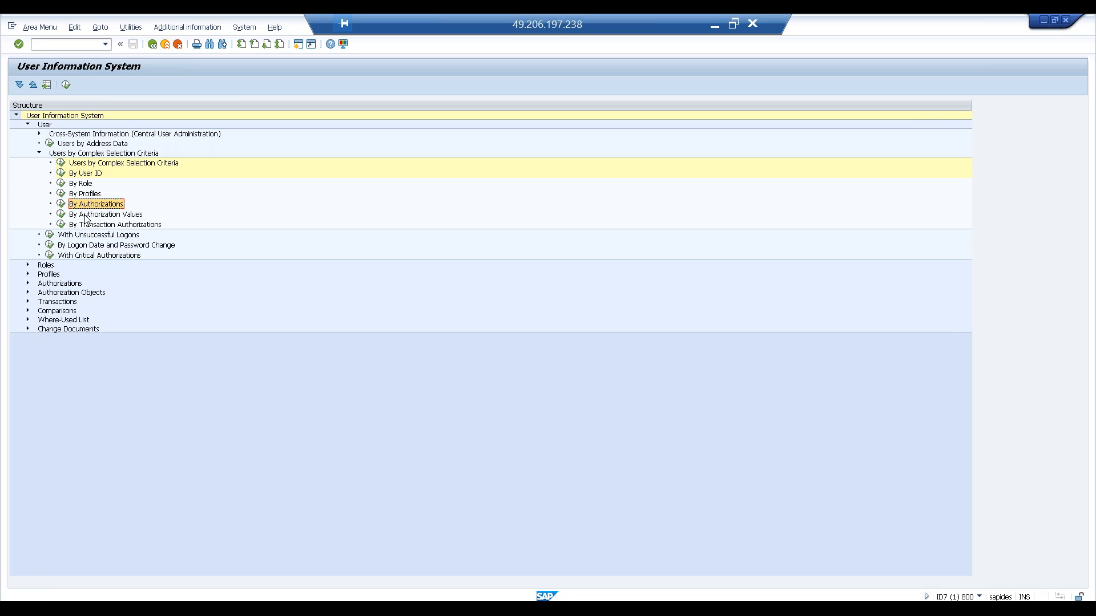
click(87, 225)
click(80, 174)
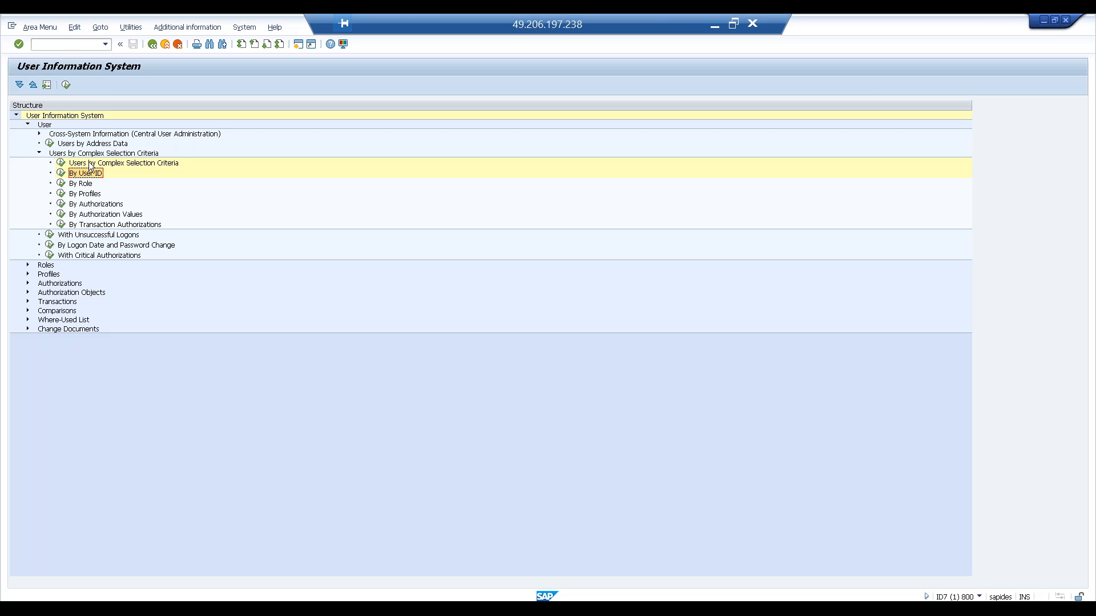
click(83, 163)
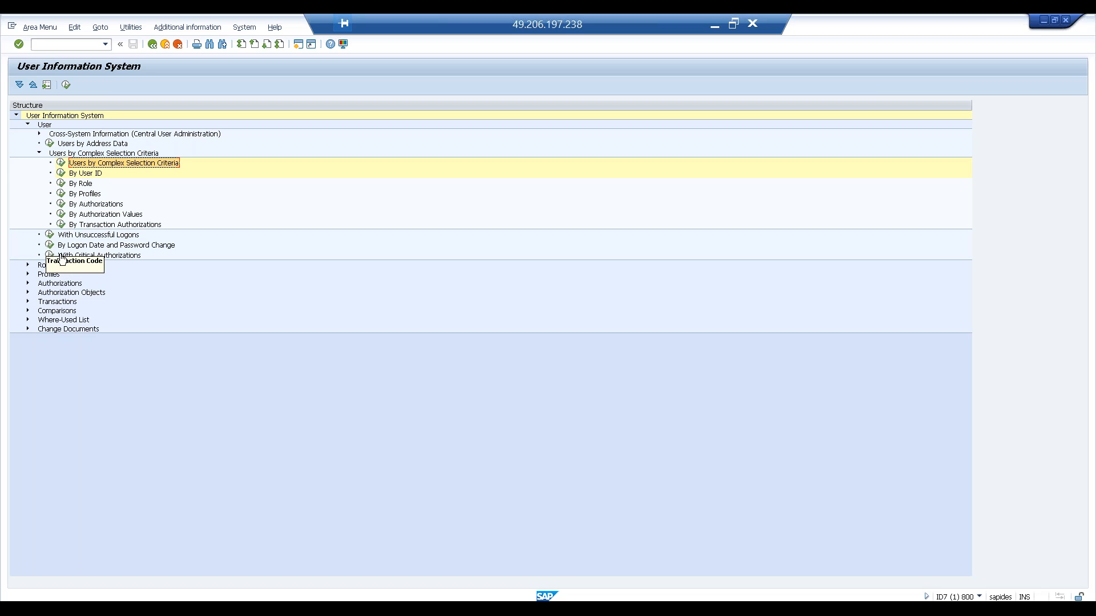
- Open the By Logon Date and Password Change report and set the number of days since last logon to 90
click(92, 236)
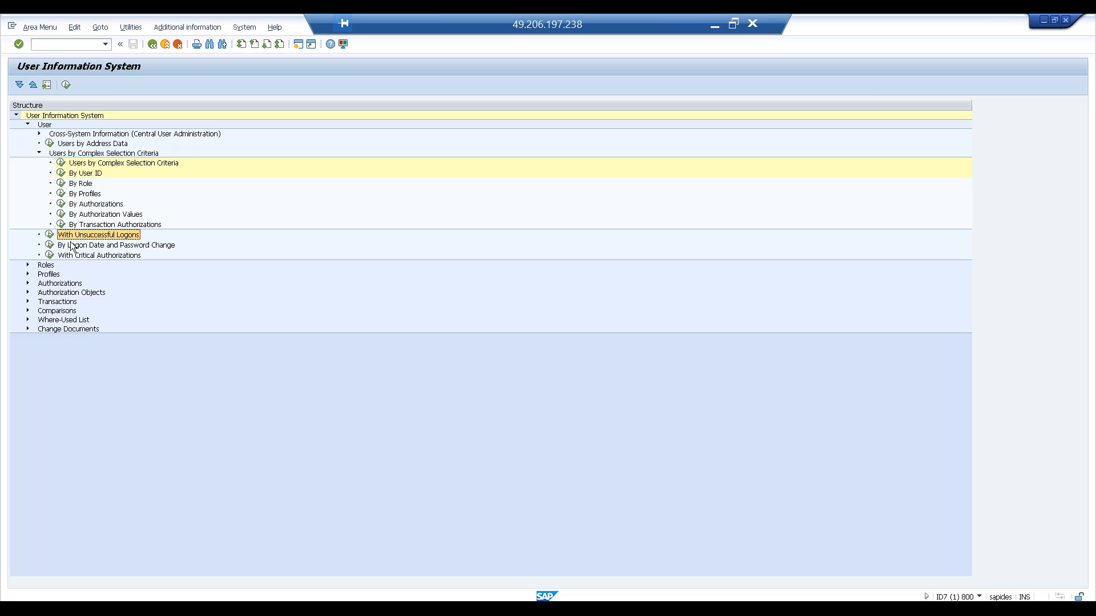
click(87, 248)
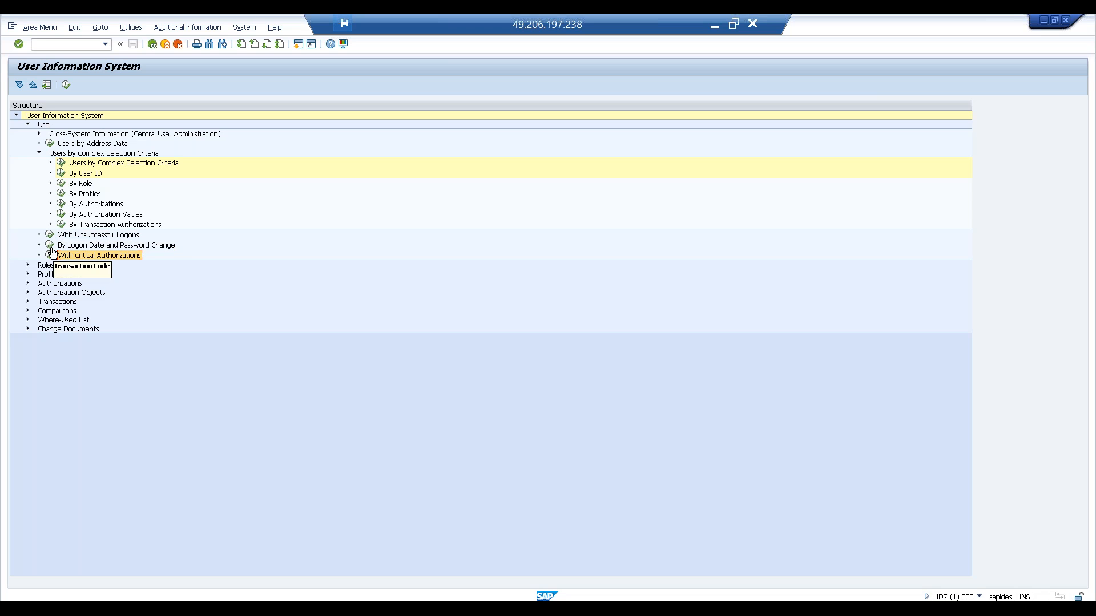
key(Return)
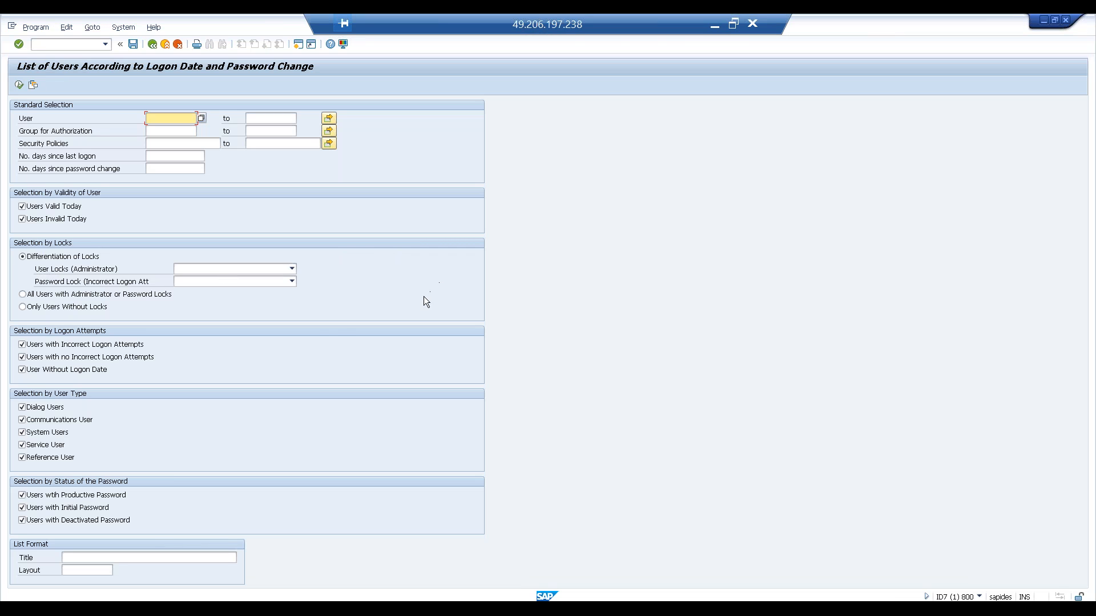
click(35, 347)
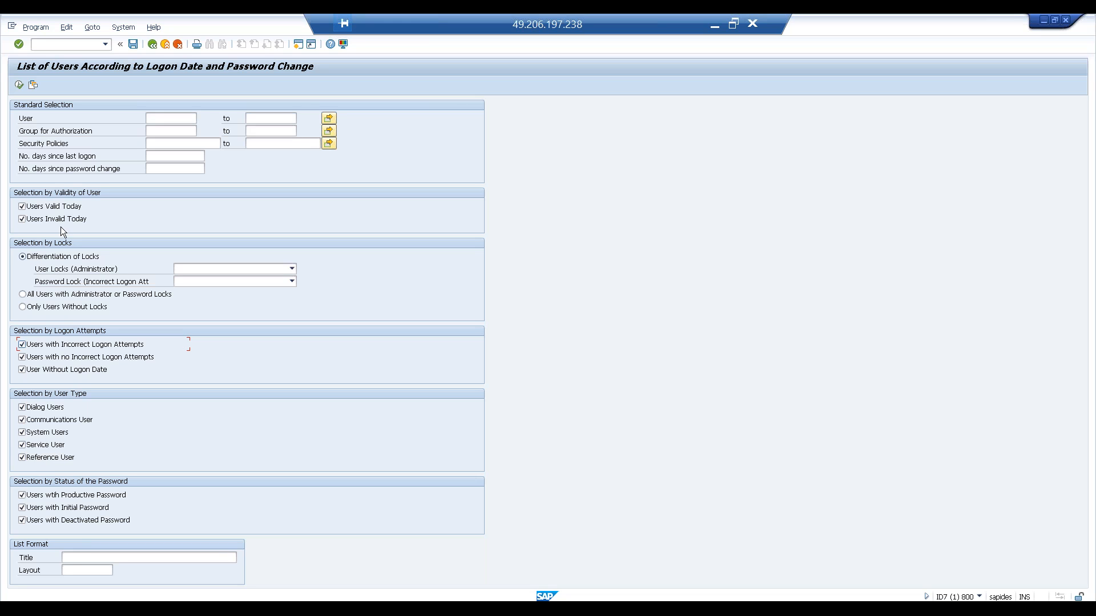
click(159, 156)
click(23, 156)
click(101, 158)
click(168, 157)
text(90)
key(Return)
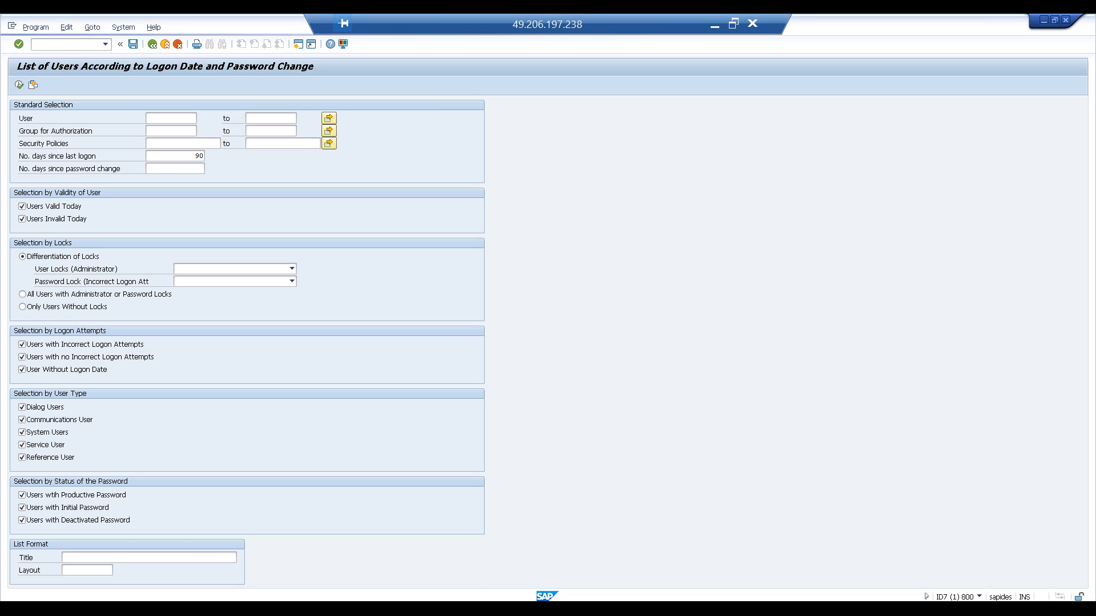
- Clear the days since last logon value and return to the User Information System tree
click(166, 157)
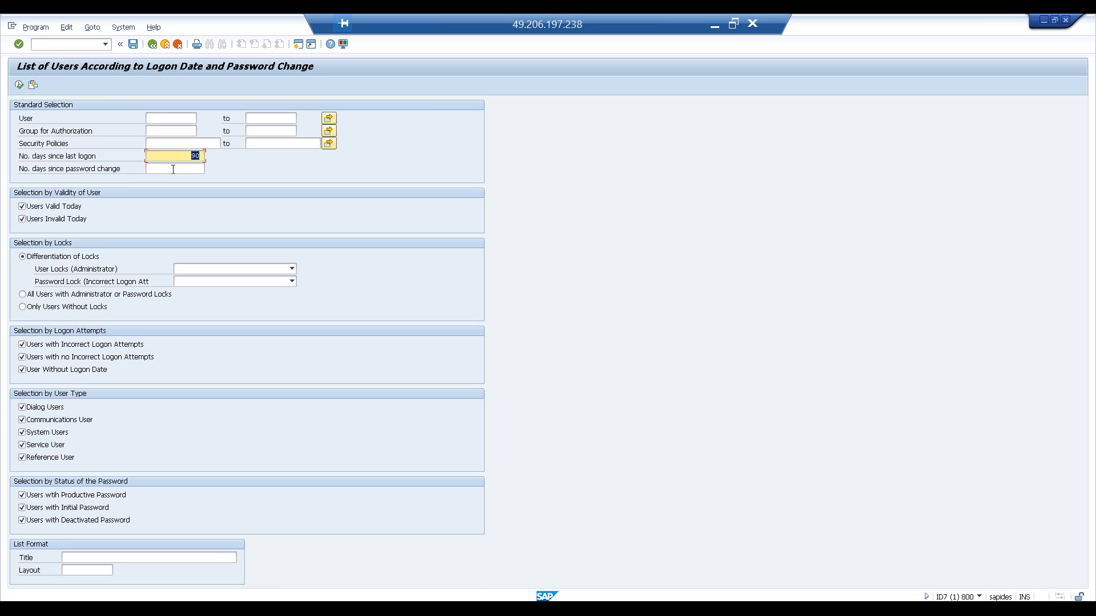
key(BackSpace)
click(61, 394)
click(153, 44)
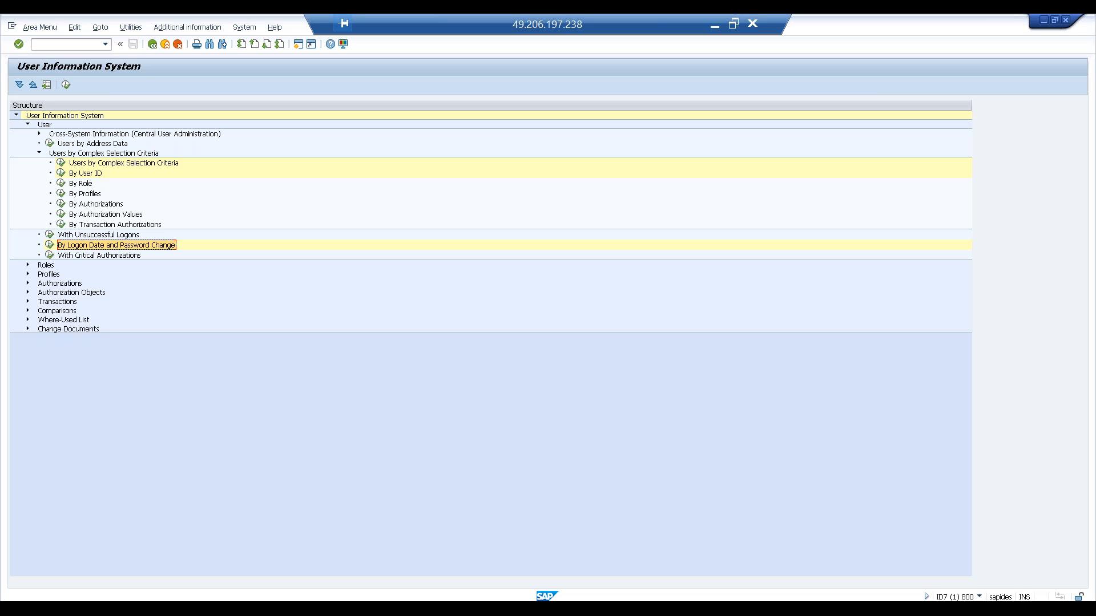
- Open the With Critical Authorizations report, check the available critical-combination variants, and return to the tree
click(50, 255)
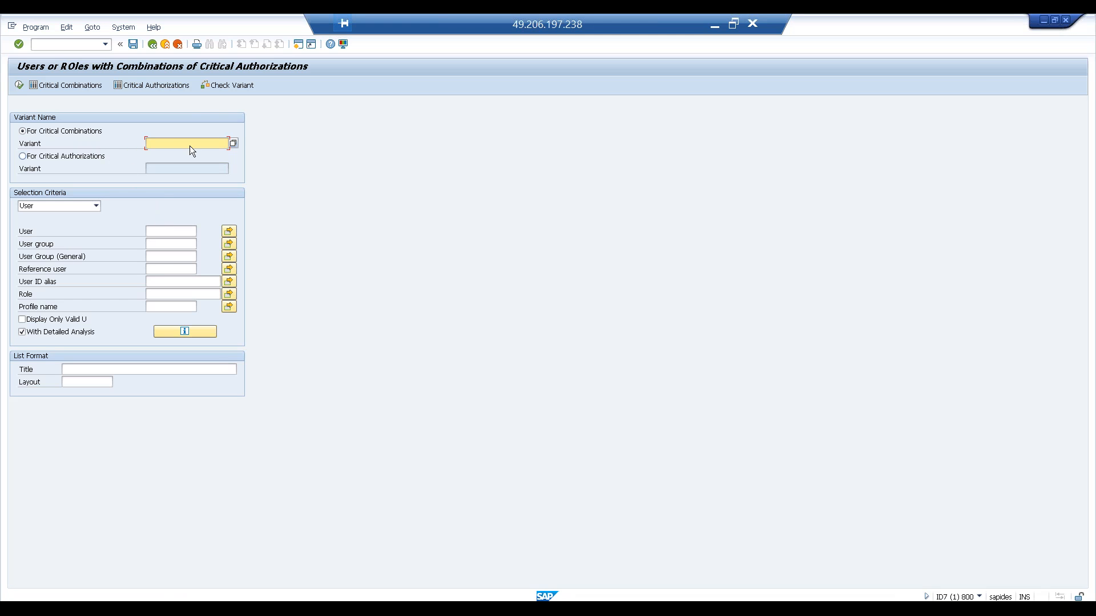
click(234, 143)
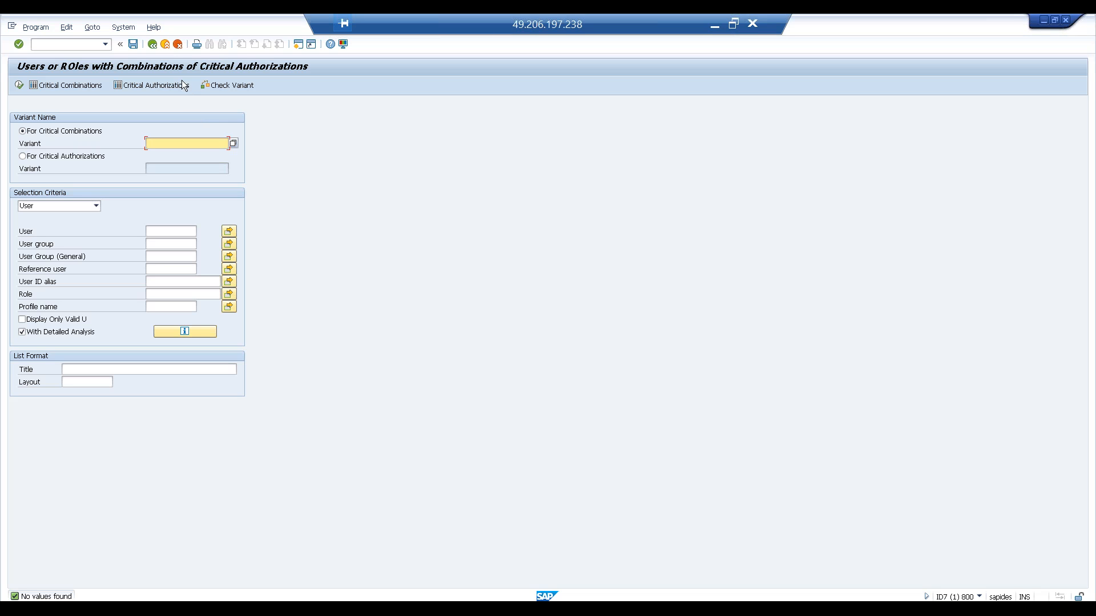
click(153, 44)
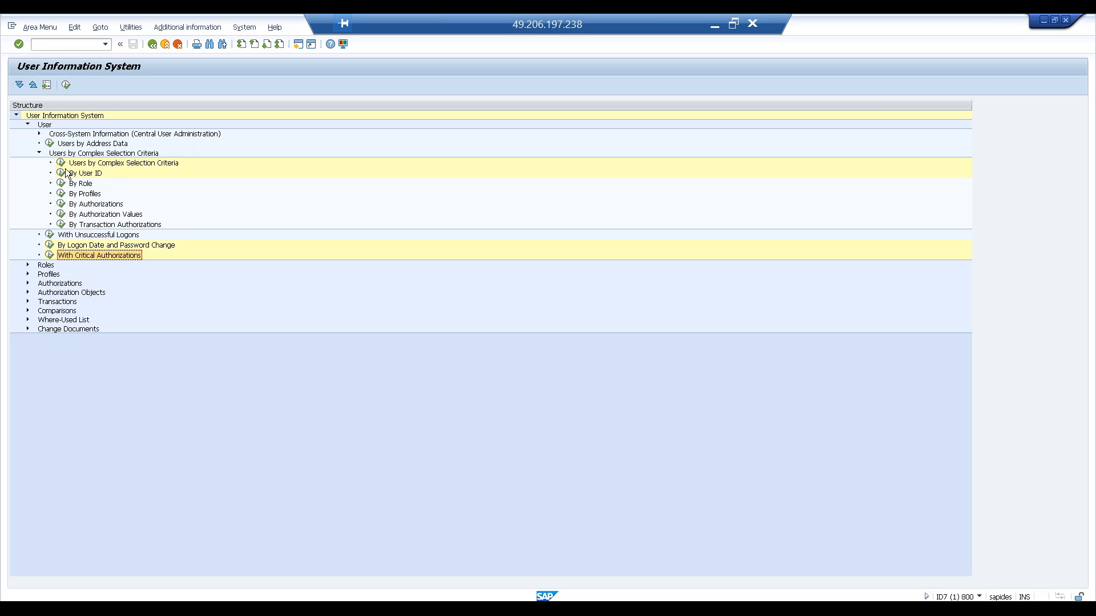
- Expand and collapse the Cross-System Information (Central User Administration) folder to view its reports
click(40, 133)
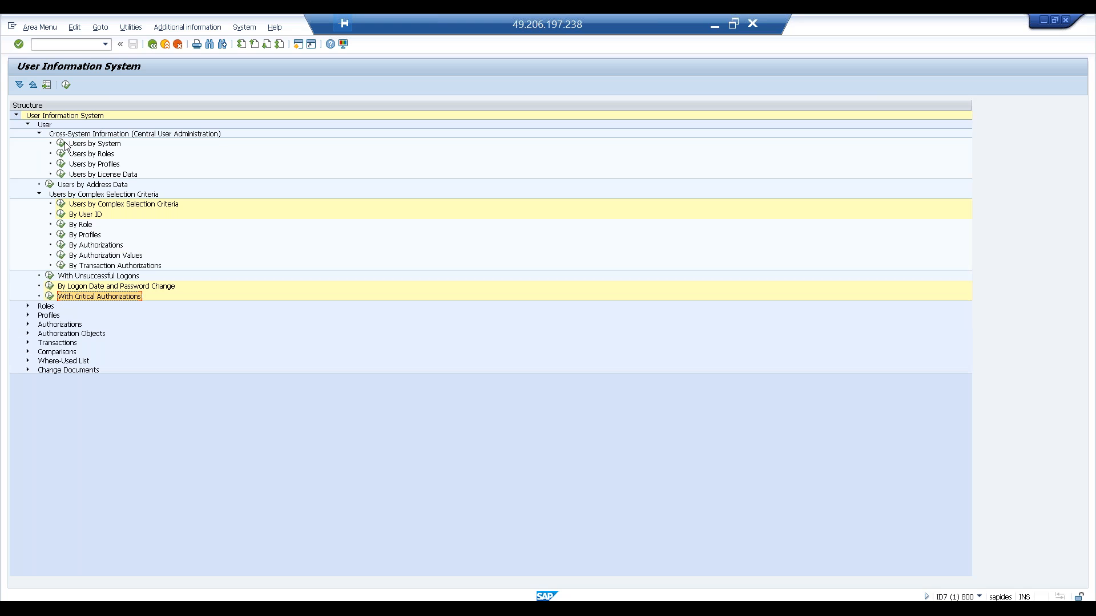
click(83, 135)
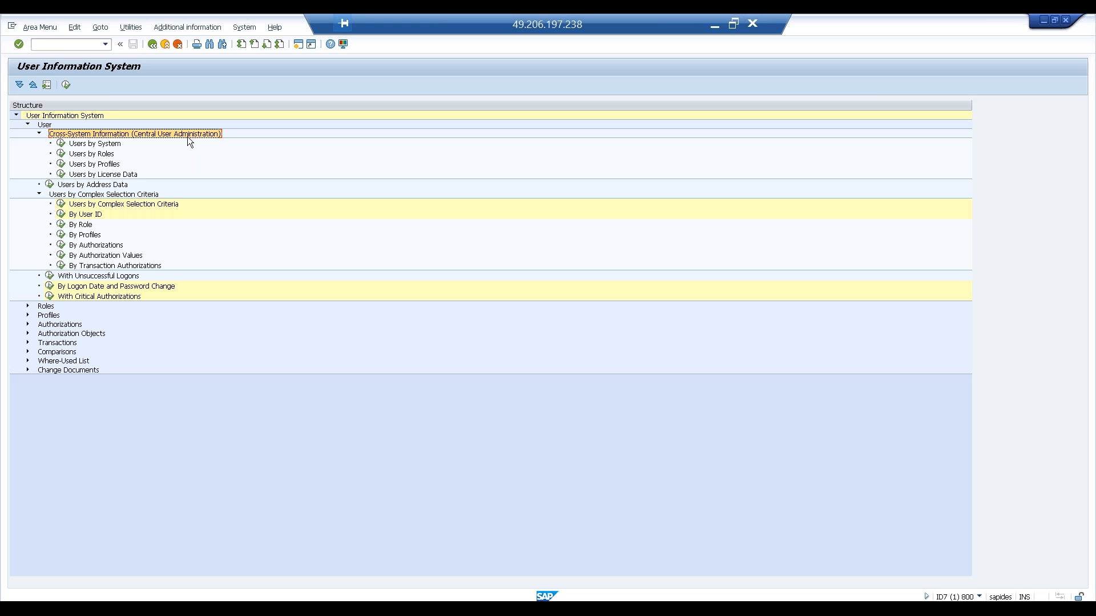
click(39, 134)
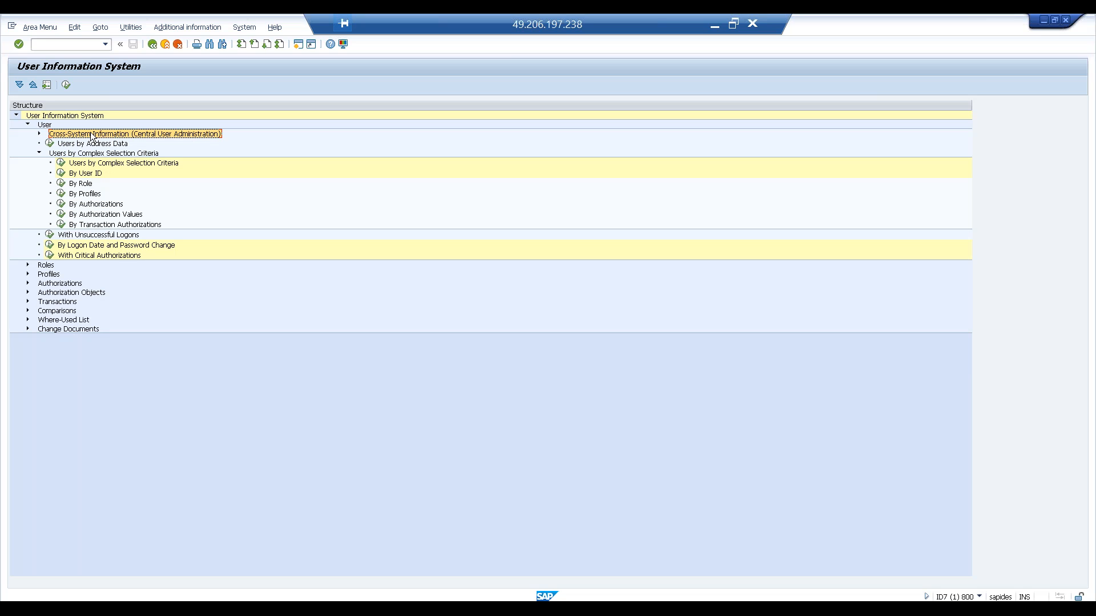
- Collapse the User branch, expand Roles, and open the Roles by Complex Selection Criteria report
click(29, 124)
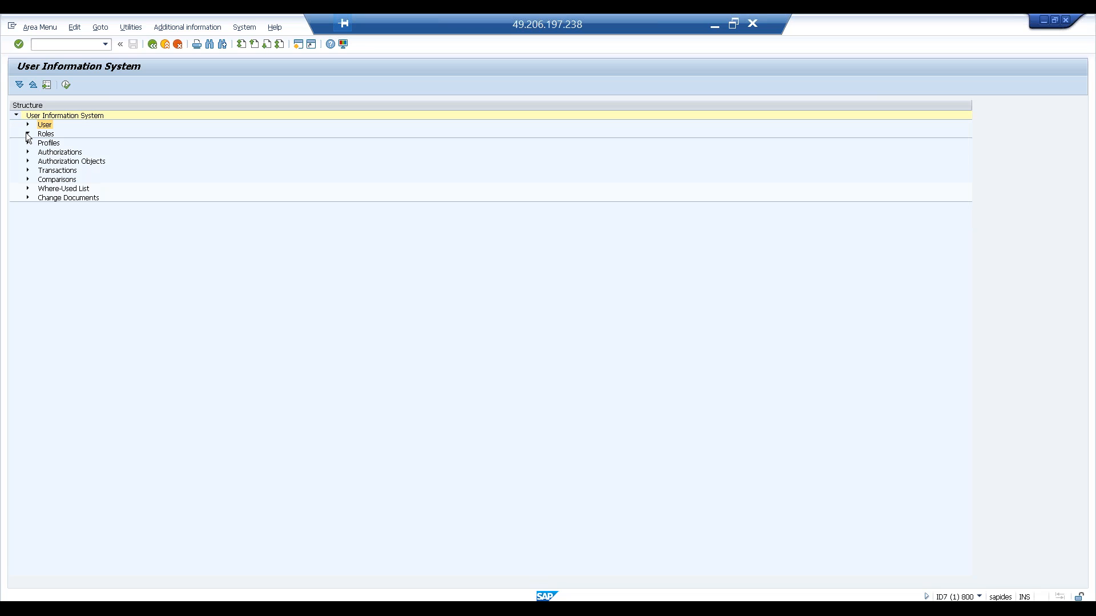
click(27, 135)
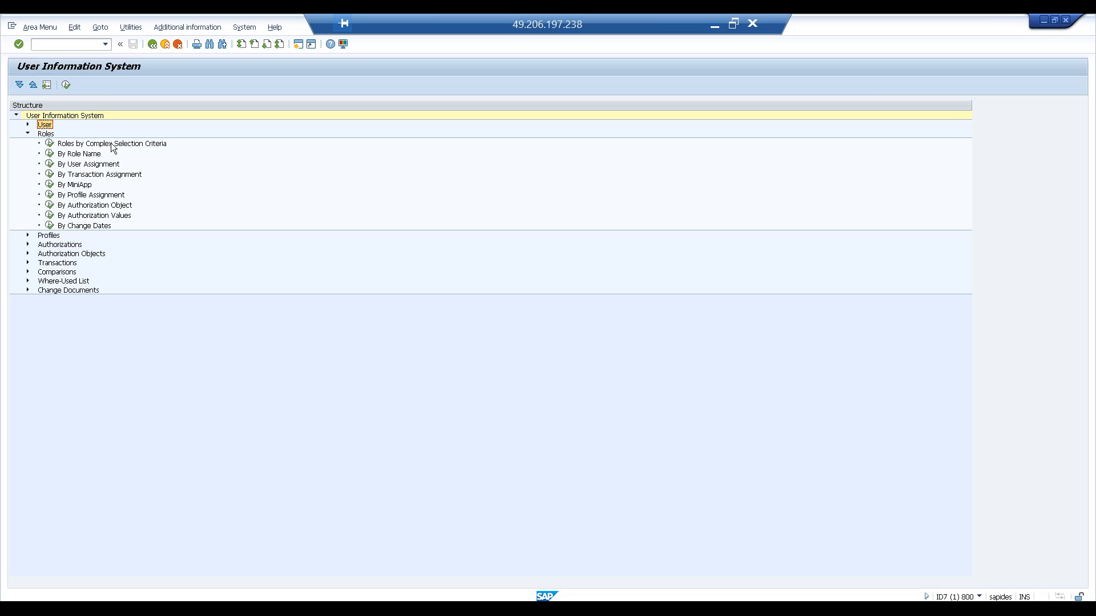
click(50, 144)
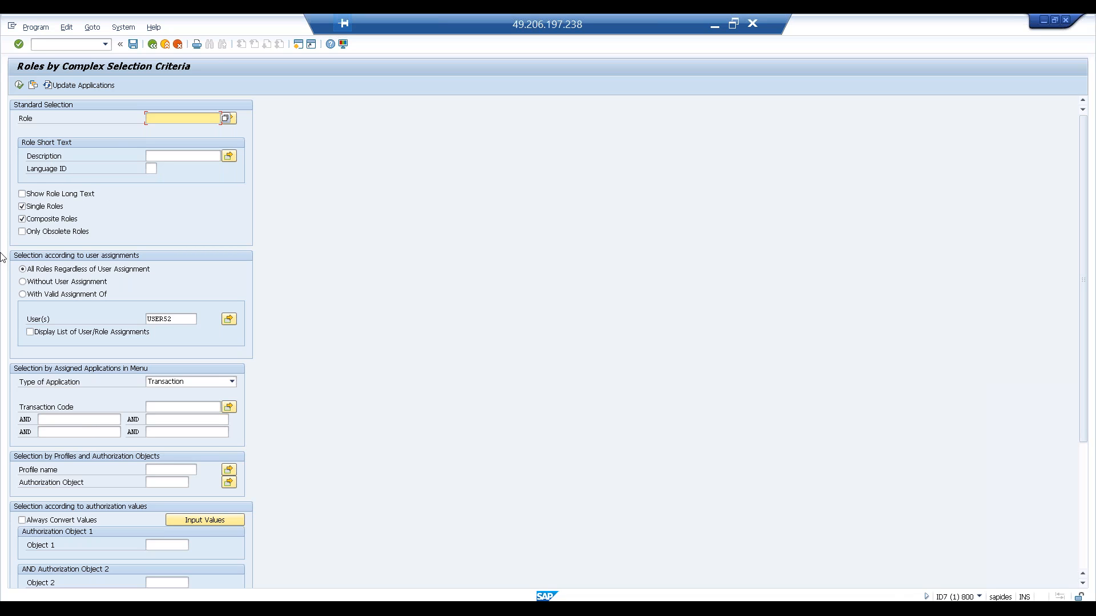
- Enter Z*MA as the role selection and then clear the role field
text(Z*MA)
key(Down)
key(Return)
drag(185, 118, 101, 119)
key(BackSpace)
- Set the transaction code selection for assigned applications to SU01
click(169, 155)
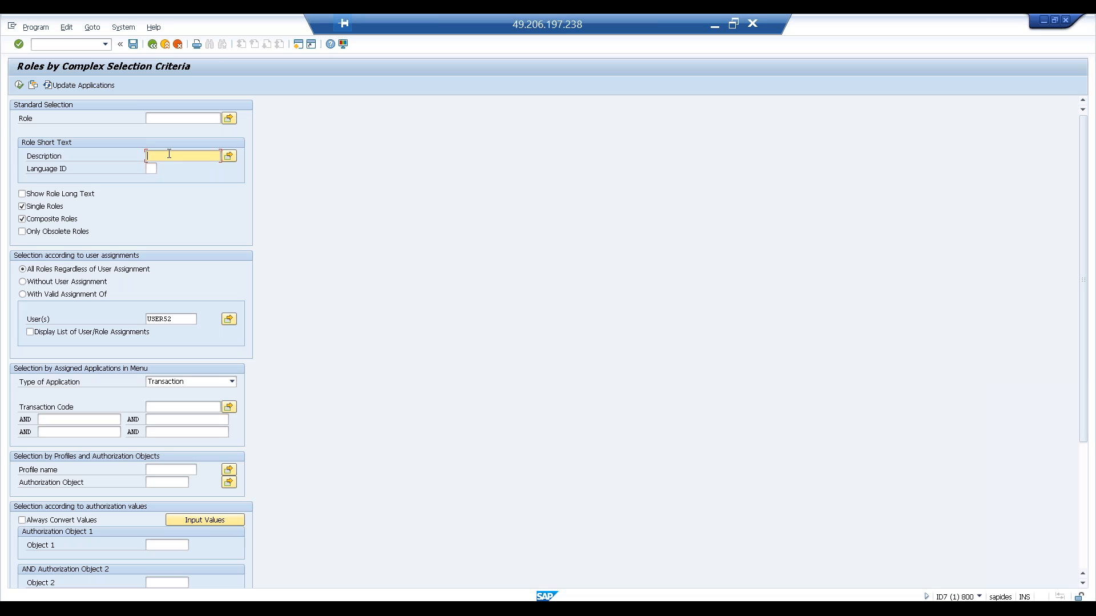
click(52, 210)
click(49, 220)
click(167, 405)
text(SU)!)
key(Return)
key(Right)
key(BackSpace)
key(BackSpace)
text(01)
key(Return)
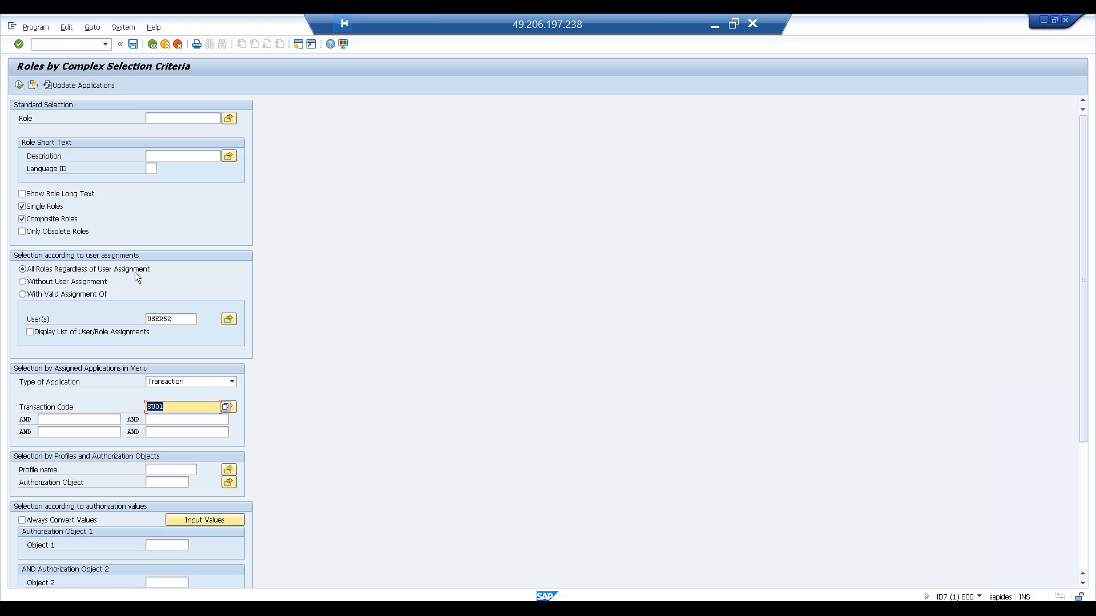
- Switch the user assignment option to Without User Assignment, then With Valid Assignment Of, then back to All Roles Regardless of User Assignment
click(70, 285)
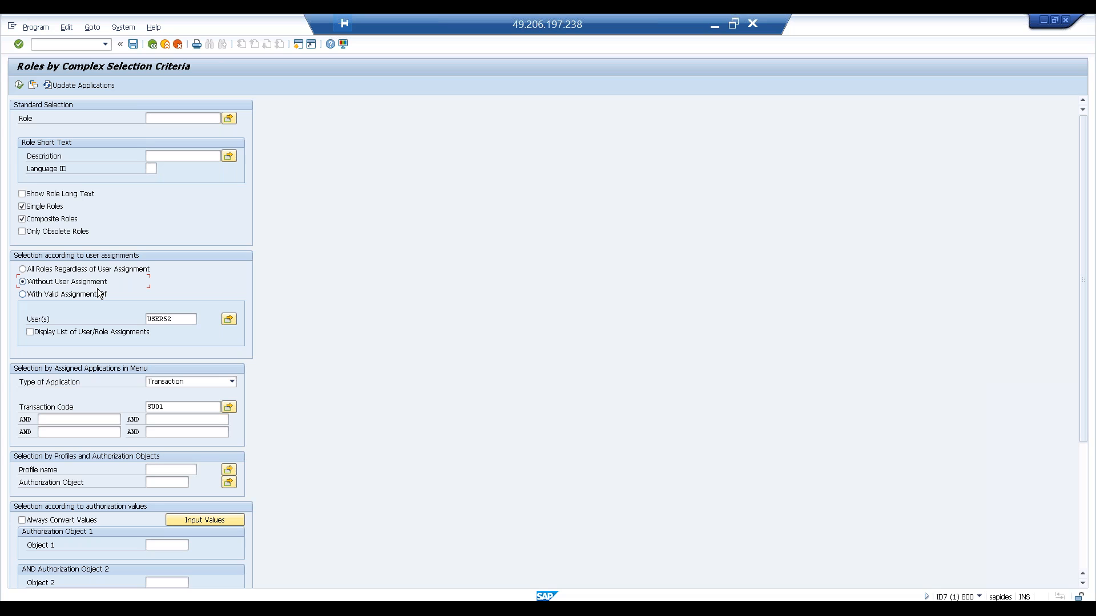
click(67, 295)
click(183, 324)
drag(185, 323, 115, 317)
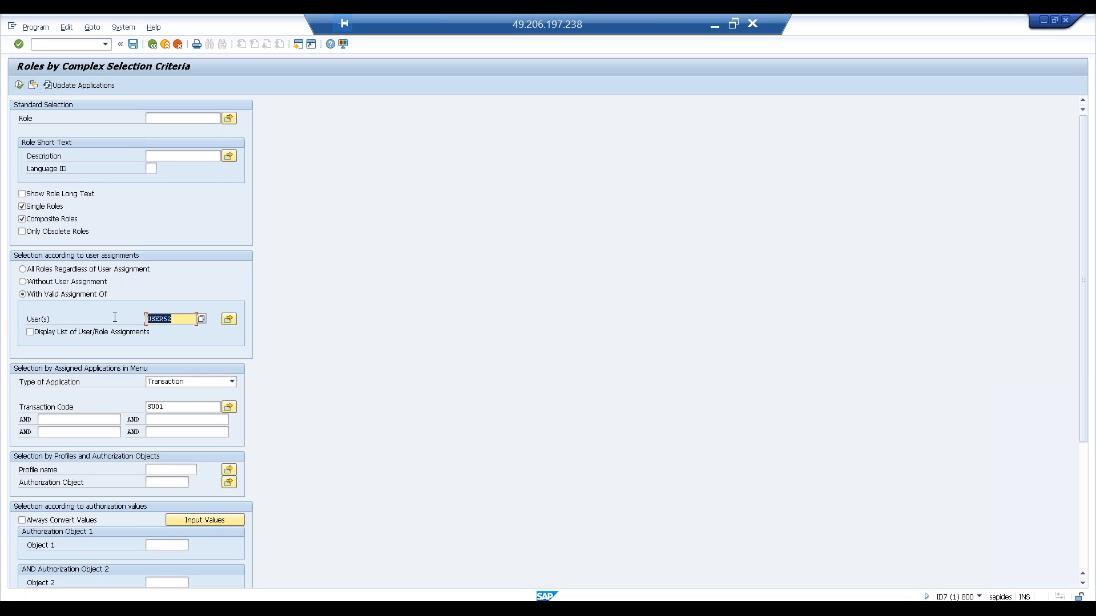
click(186, 321)
click(62, 270)
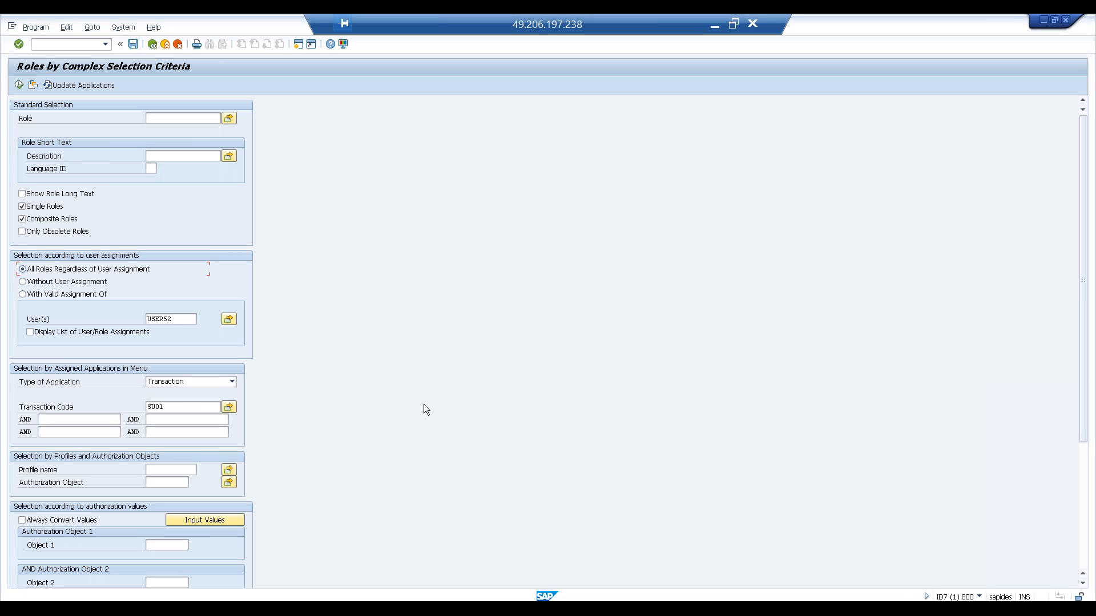
- Review the remaining selection fields of the roles report, scrolling down to the additional selection criteria
click(170, 409)
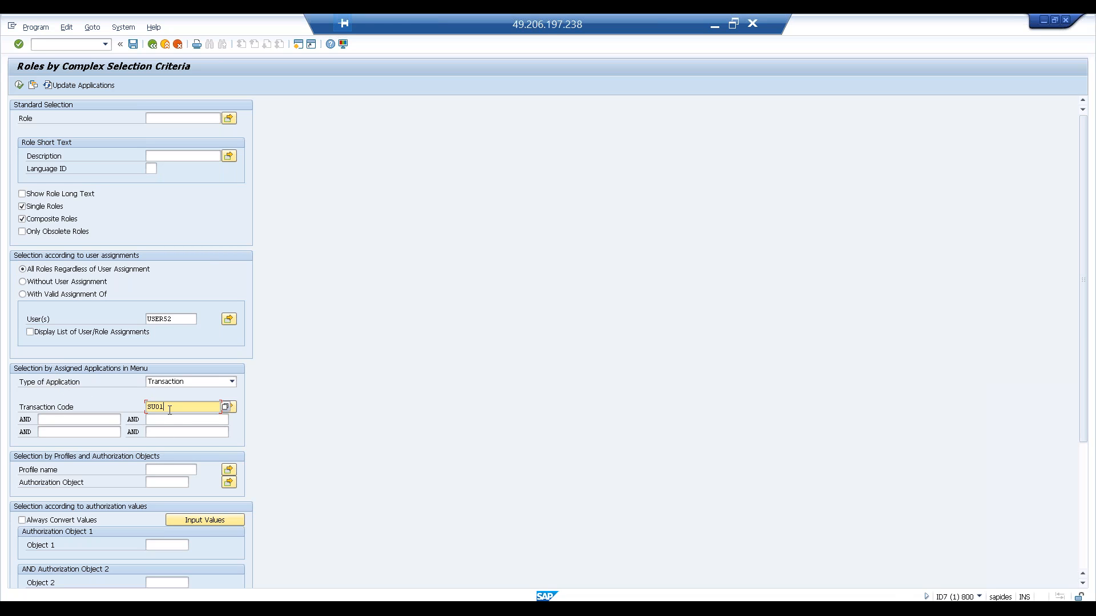
click(164, 485)
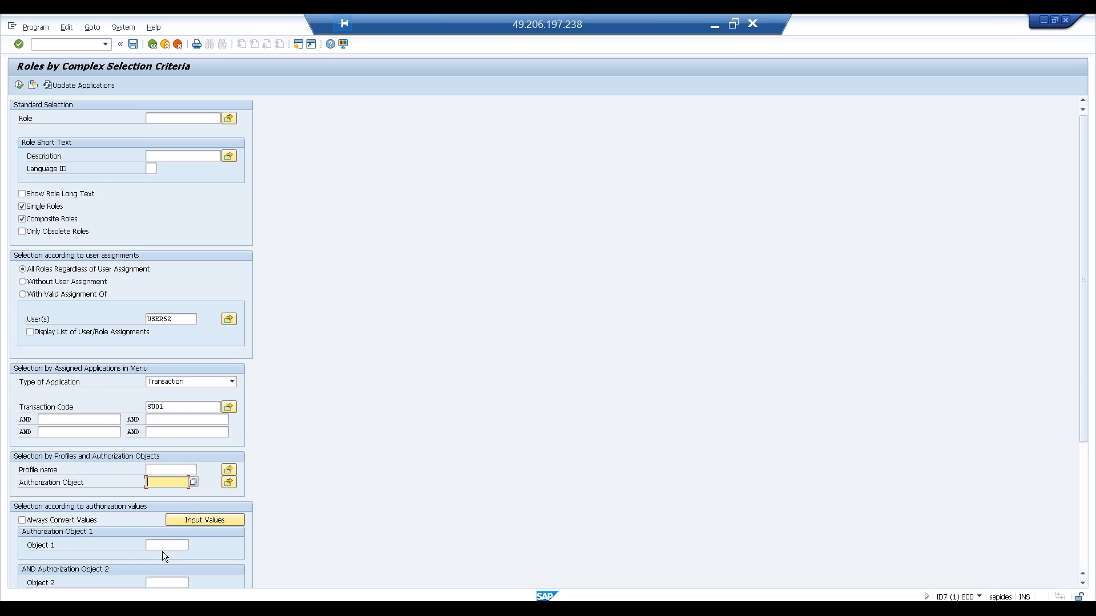
click(164, 547)
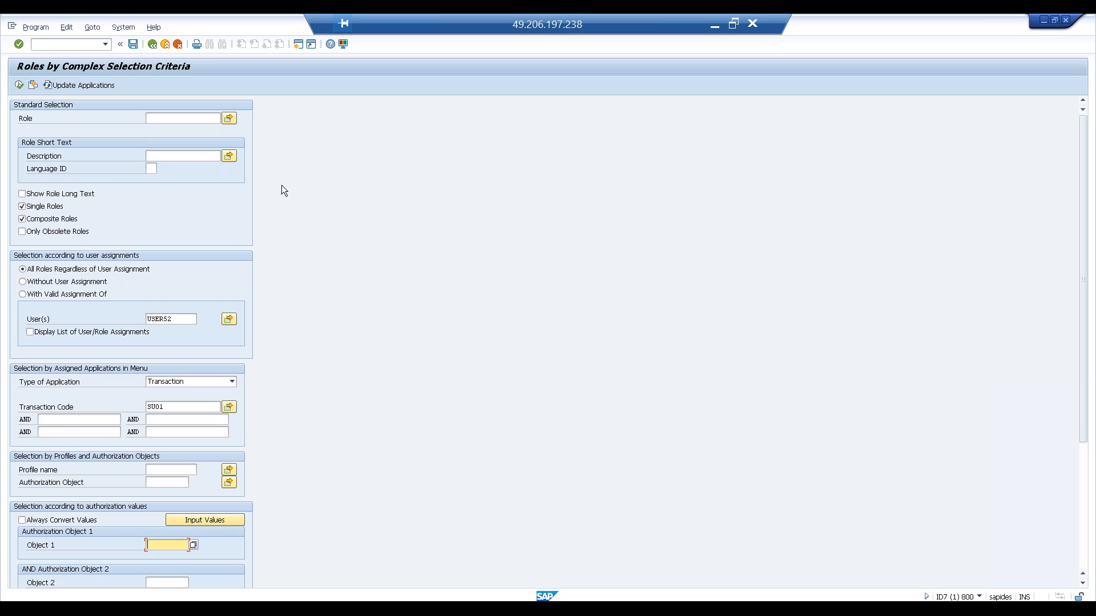
double_click(265, 20)
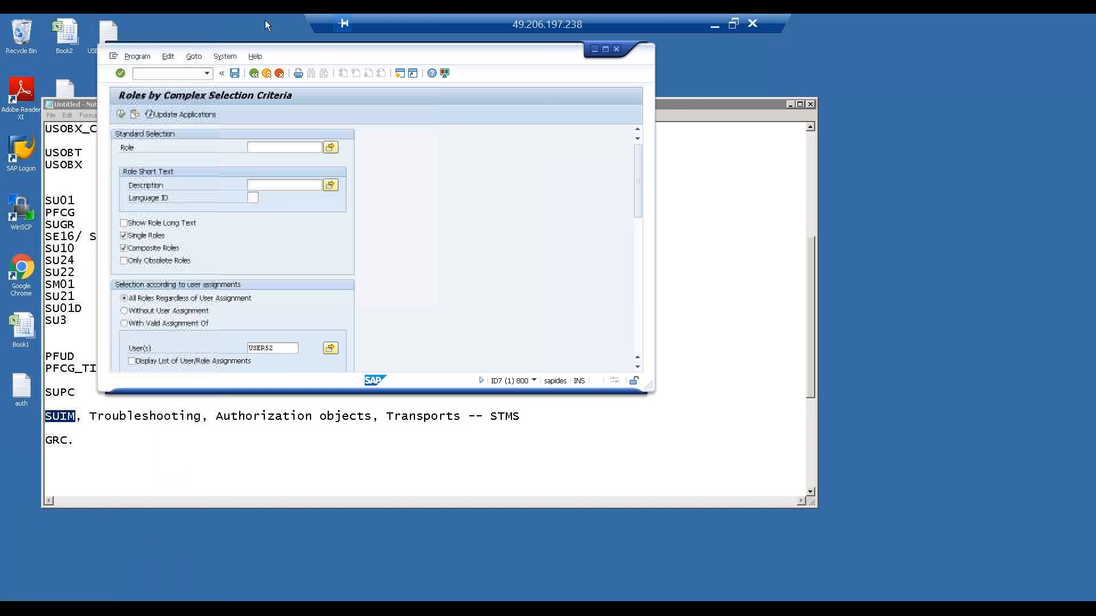
click(640, 286)
drag(638, 265, 639, 343)
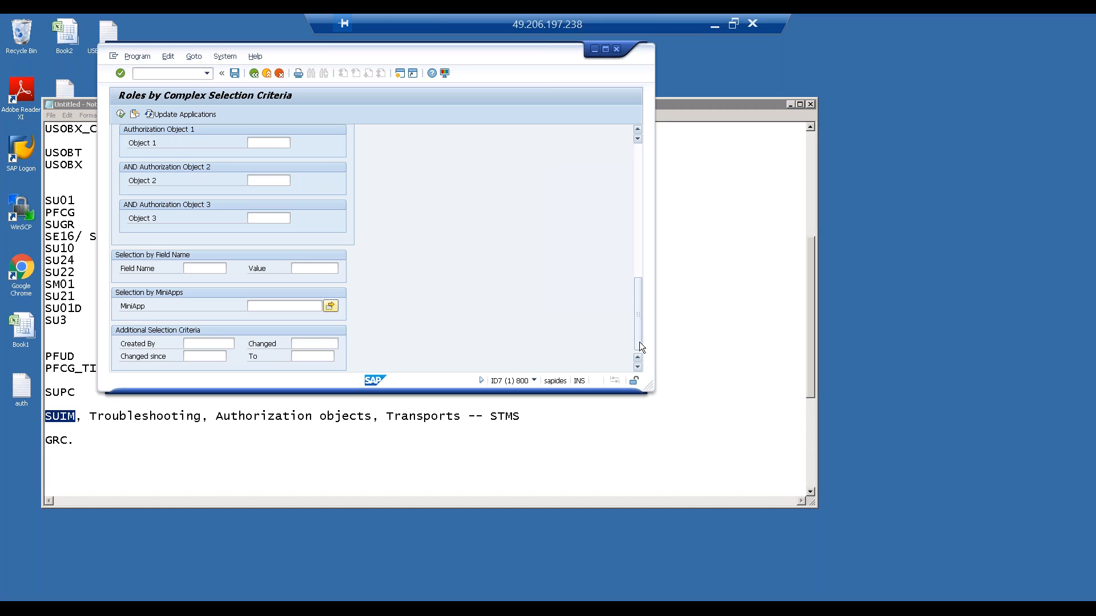
click(188, 343)
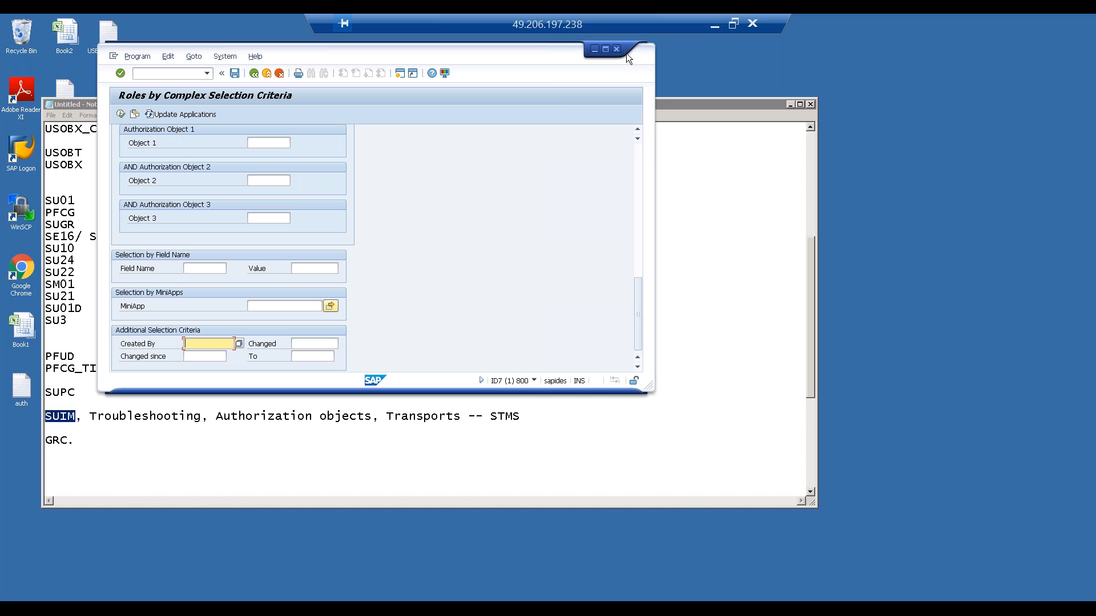
click(604, 50)
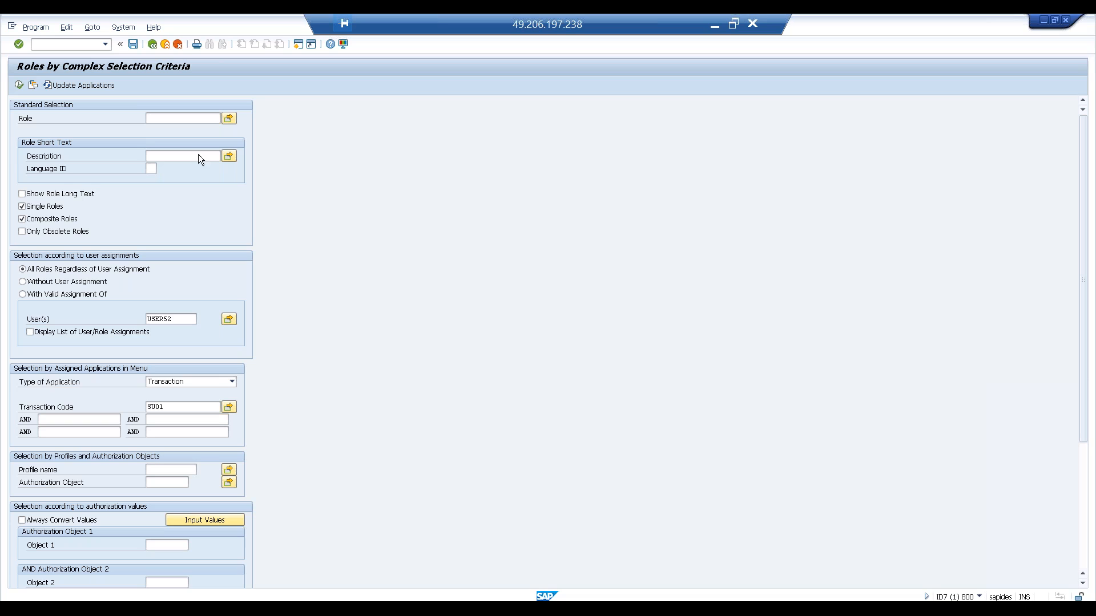
- Return to the User Information System tree and browse the Profiles and Authorizations report branches
click(155, 46)
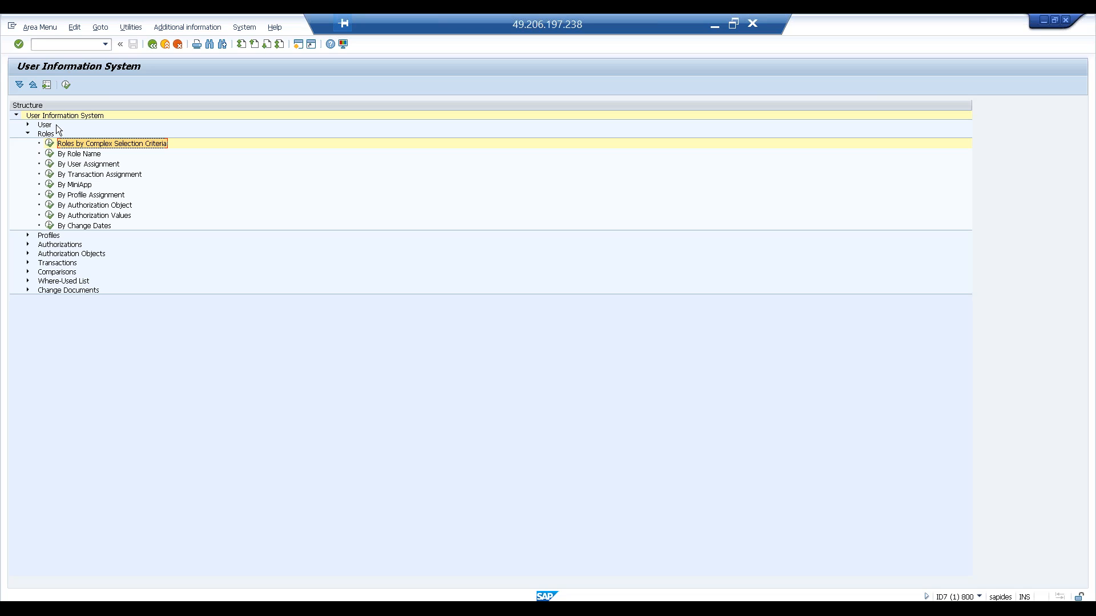
click(26, 135)
click(25, 142)
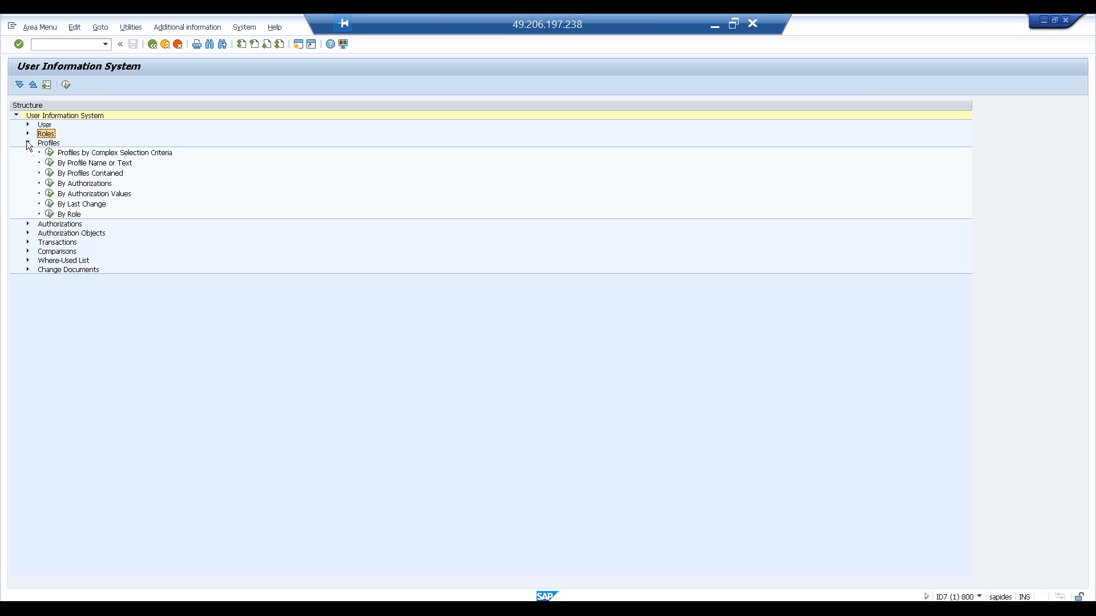
click(27, 143)
click(28, 152)
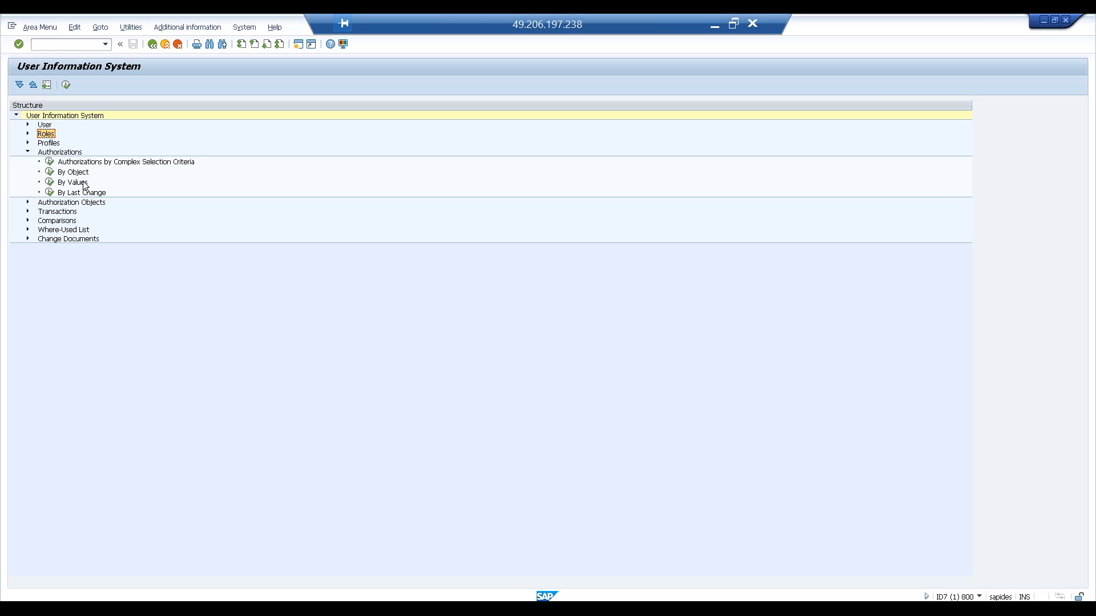
- Expand Authorization Objects and open the Authorization Objects by Complex Selection Criteria report
click(26, 151)
click(27, 161)
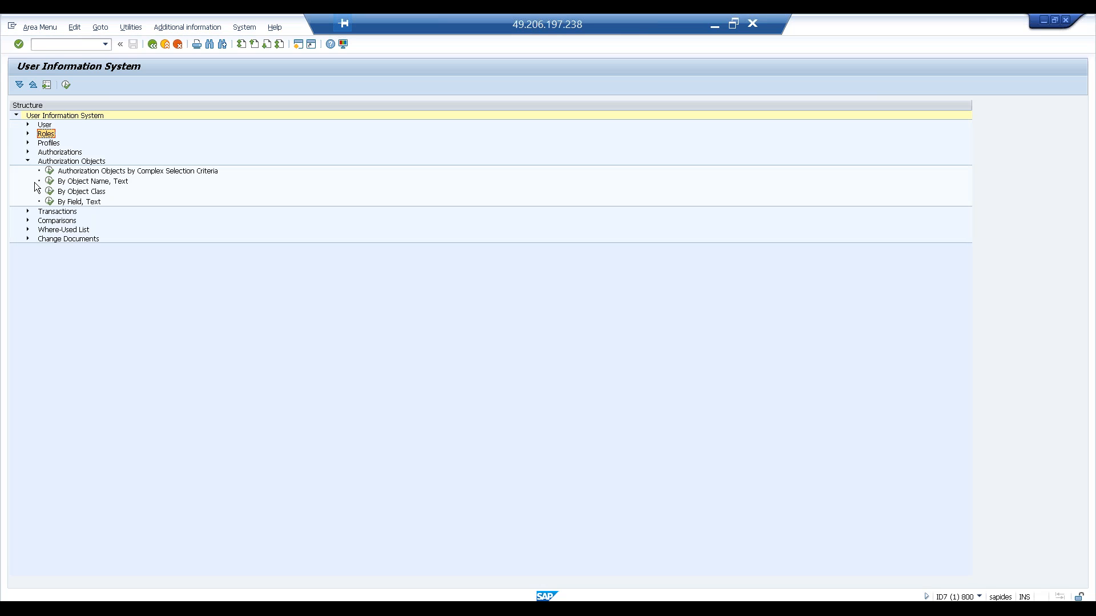
double_click(50, 171)
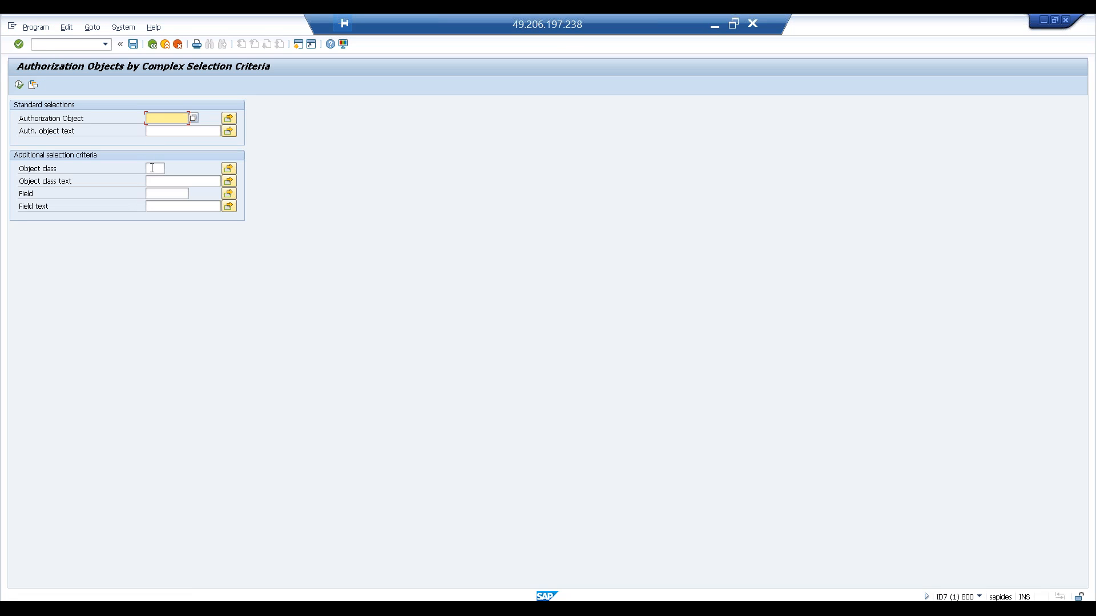
- Review the selection fields of the authorization objects report and return to the tree
click(154, 133)
click(158, 193)
click(156, 119)
click(155, 168)
click(152, 46)
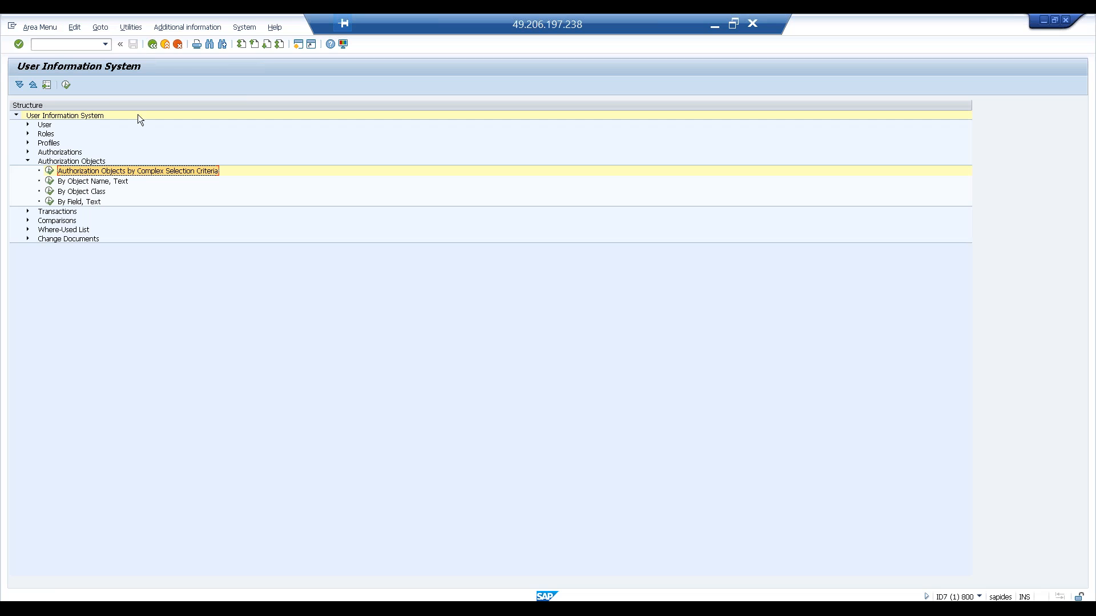
- Open the Executable Transactions (All Selection Options) report, select the With Role option, and return to the tree
click(27, 161)
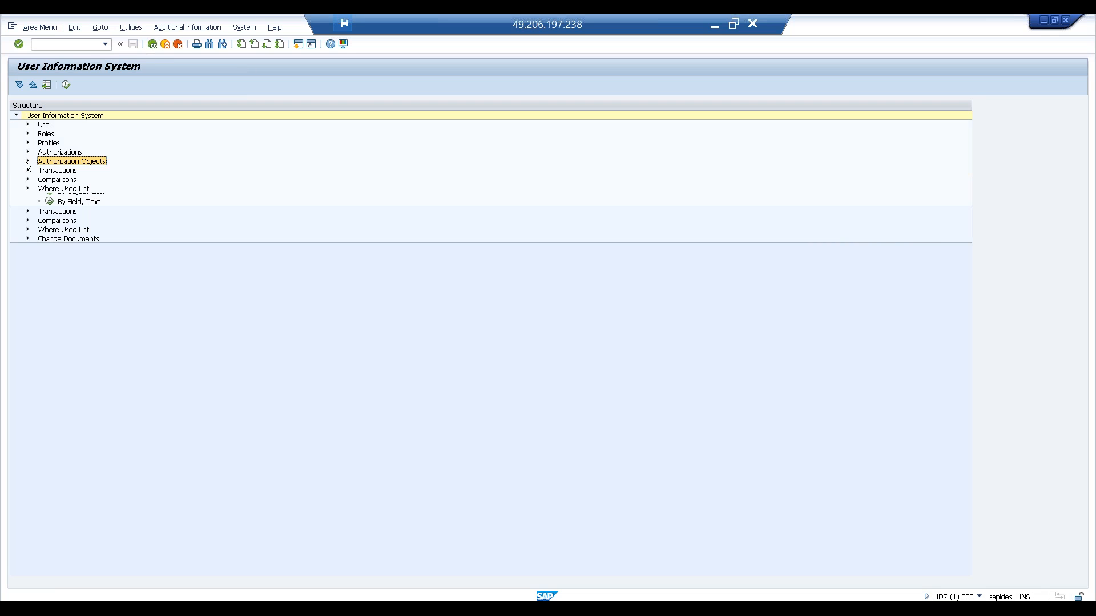
click(27, 170)
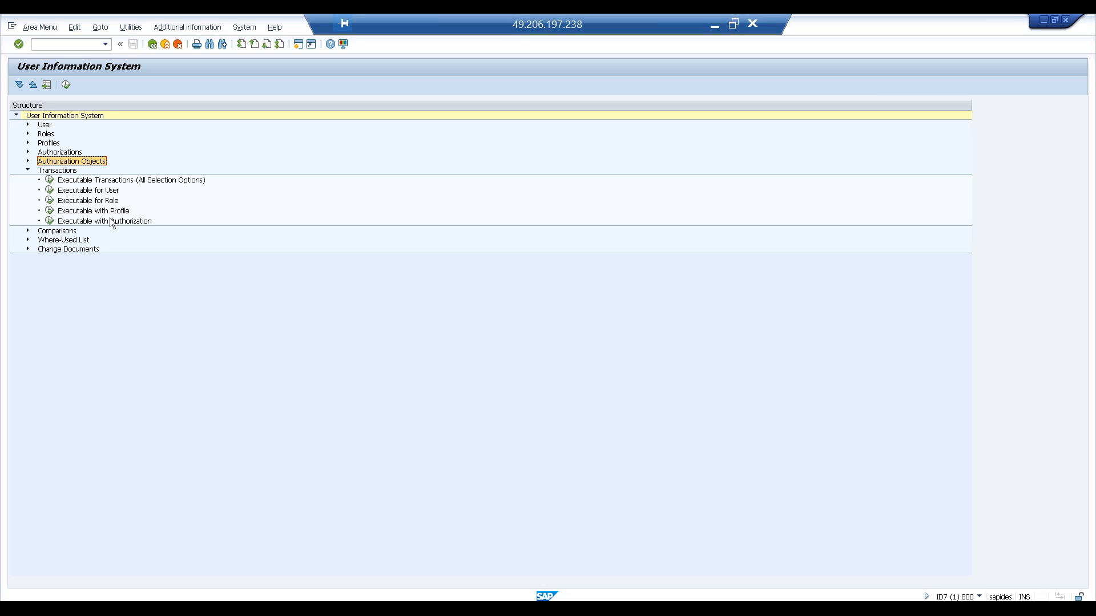
double_click(50, 180)
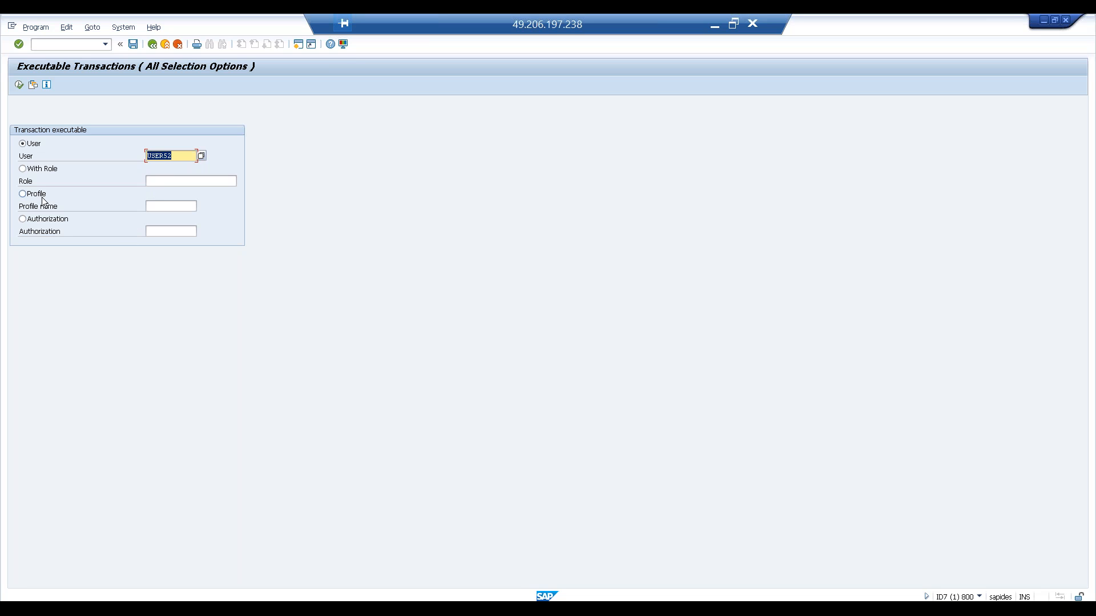
click(23, 169)
click(152, 48)
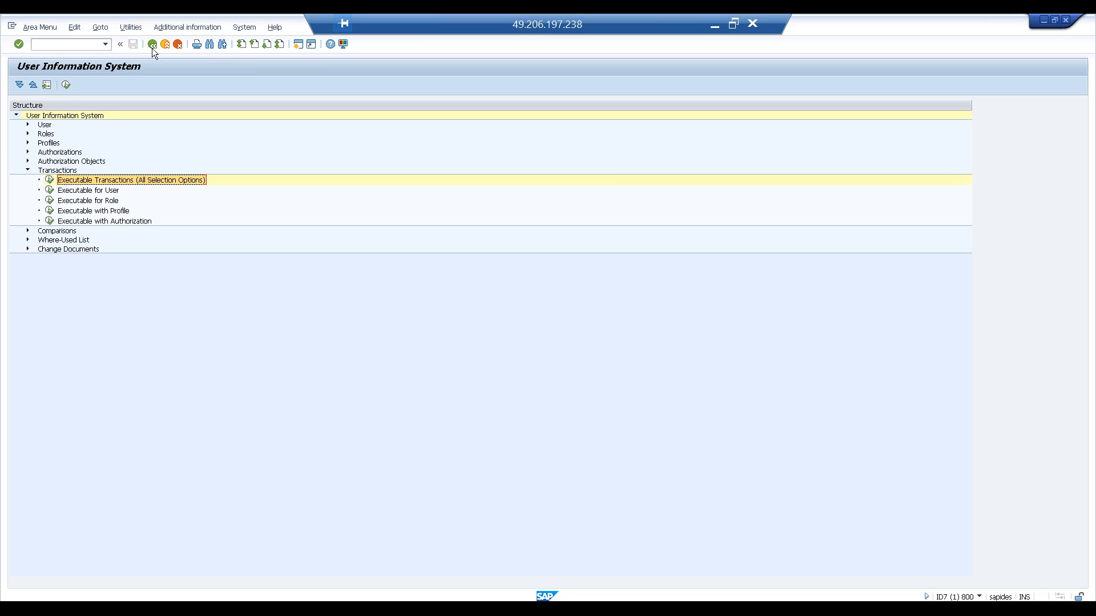
- Collapse Transactions, expand Comparisons, and open the Of Users comparison report
click(29, 169)
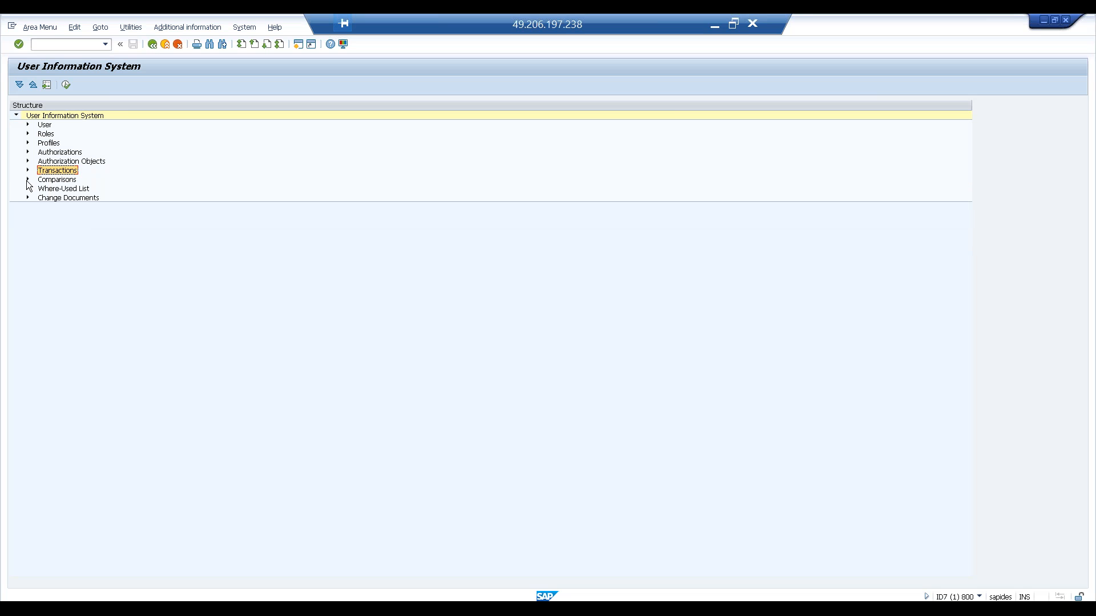
click(27, 179)
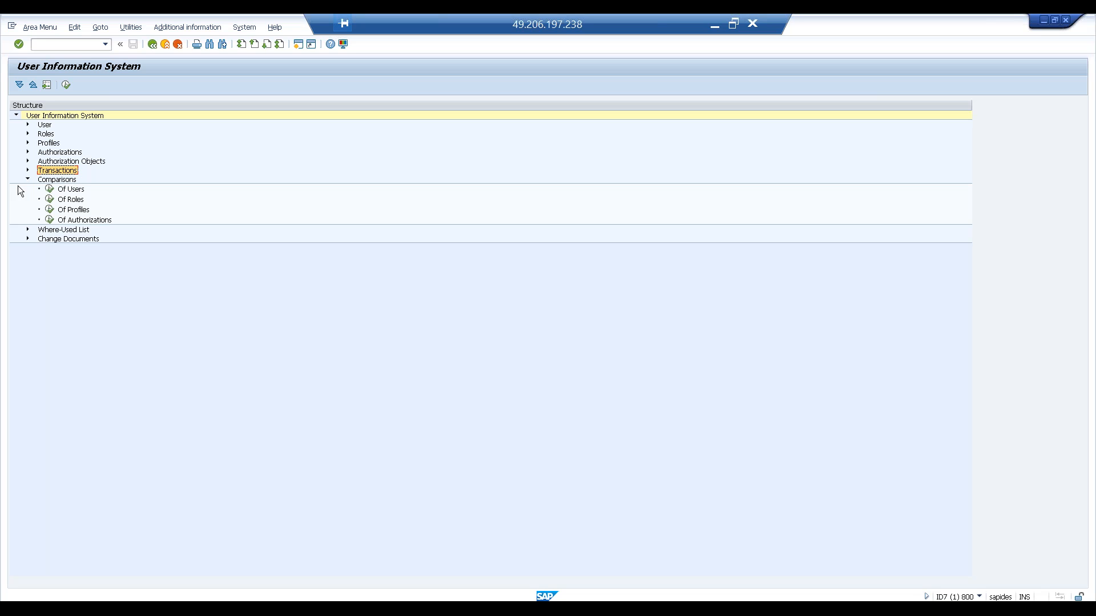
double_click(50, 189)
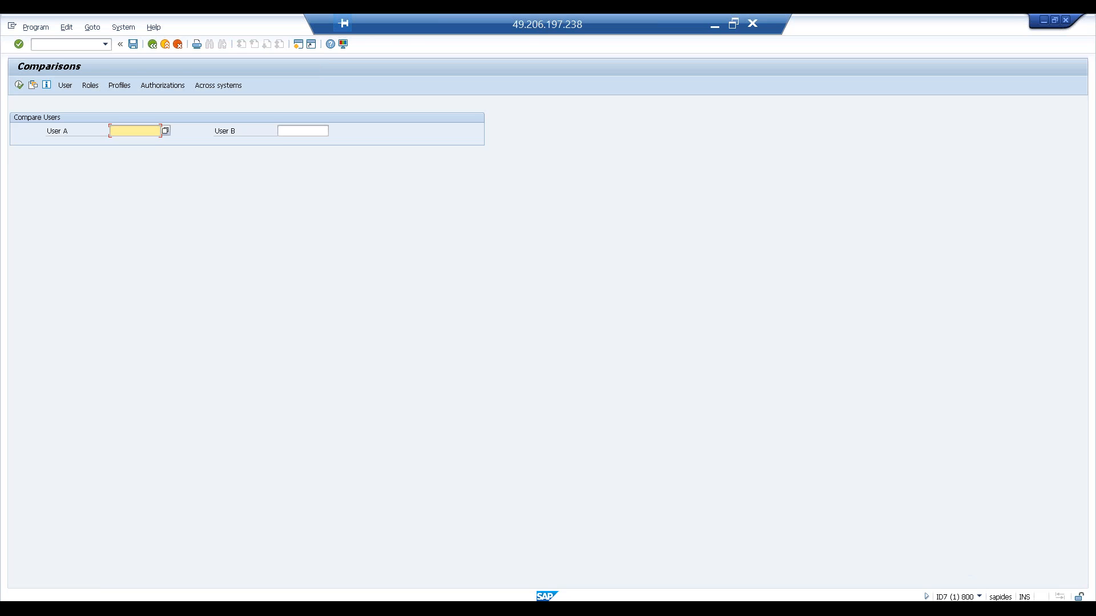
- Review the User A and User B fields of the user comparison and return to the tree
click(287, 132)
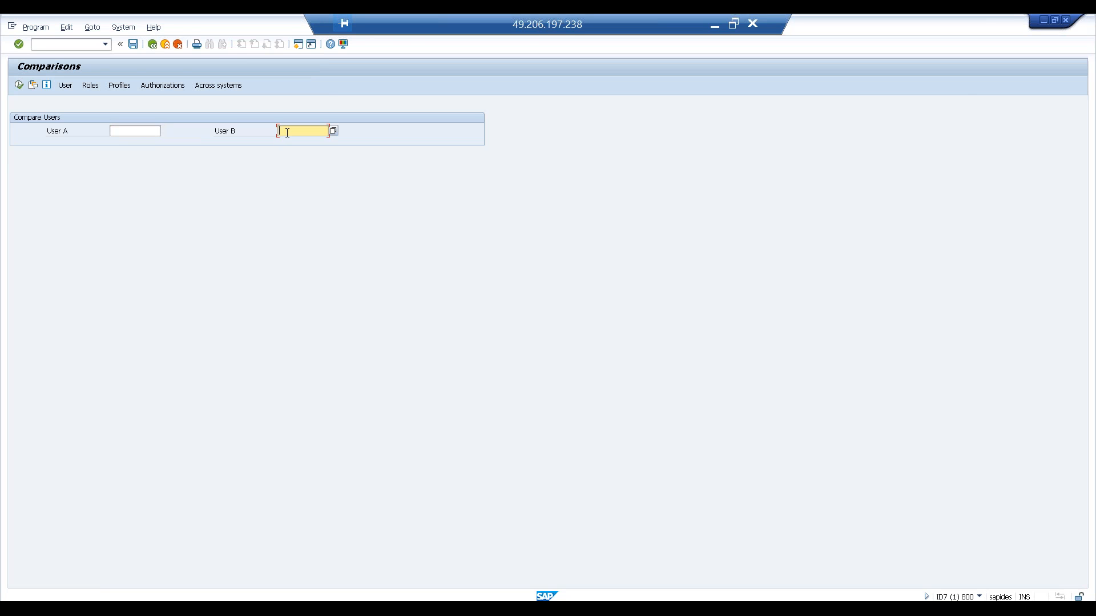
click(153, 129)
click(284, 131)
click(151, 44)
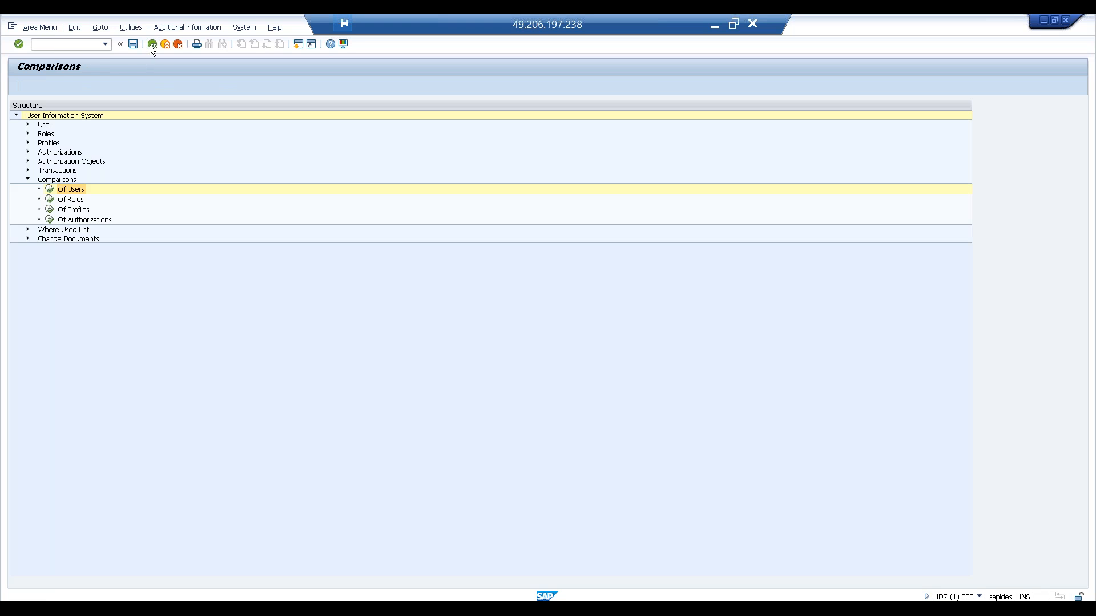
- Open the Of Roles comparison report and launch transaction PFCG in a new session
double_click(57, 199)
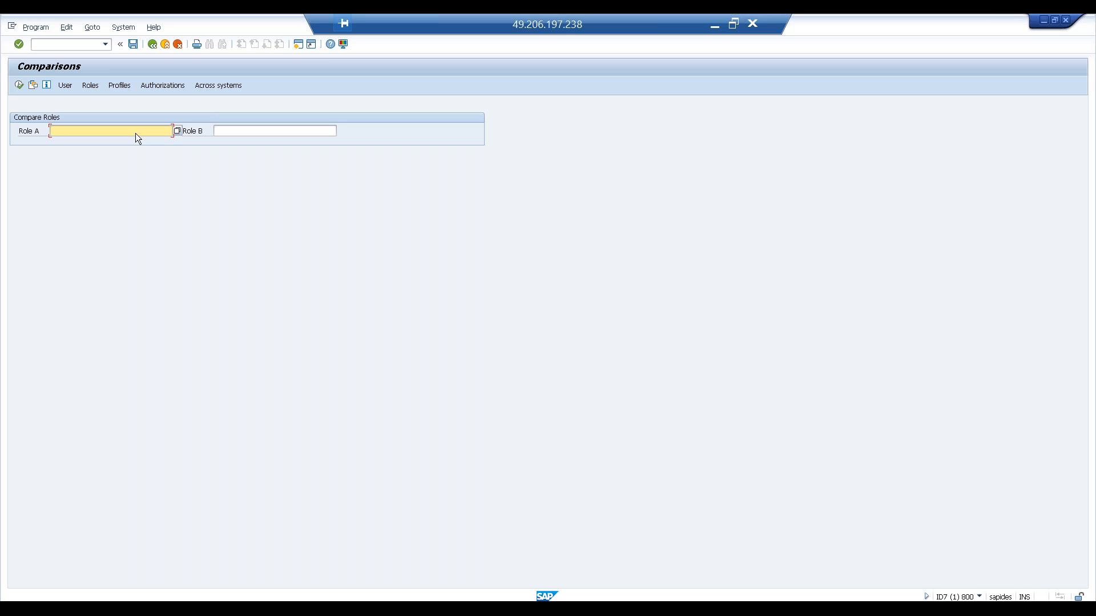
click(297, 45)
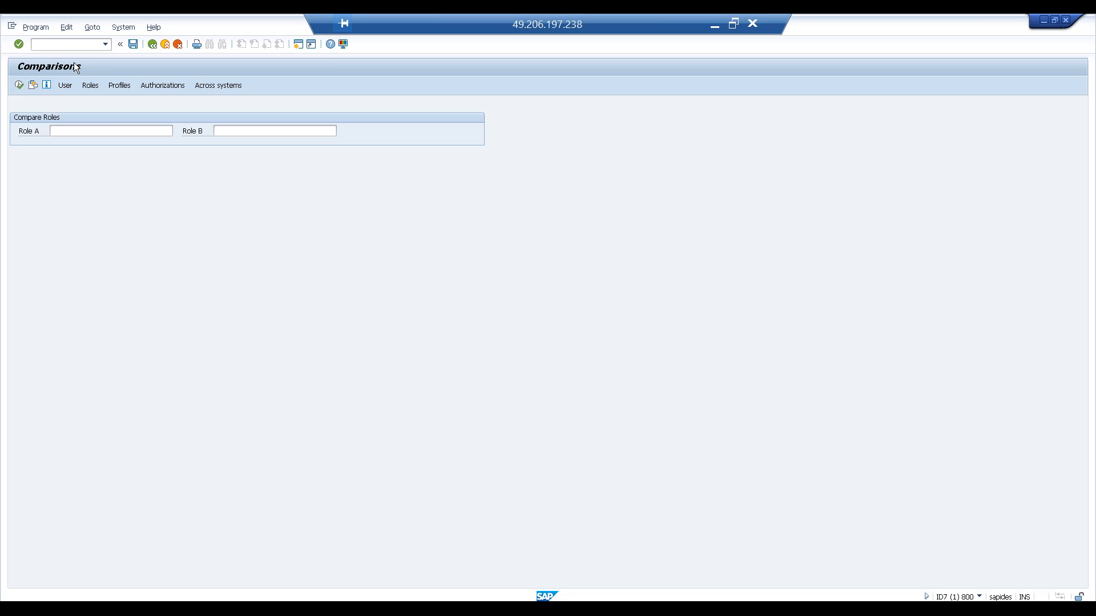
key(F3)
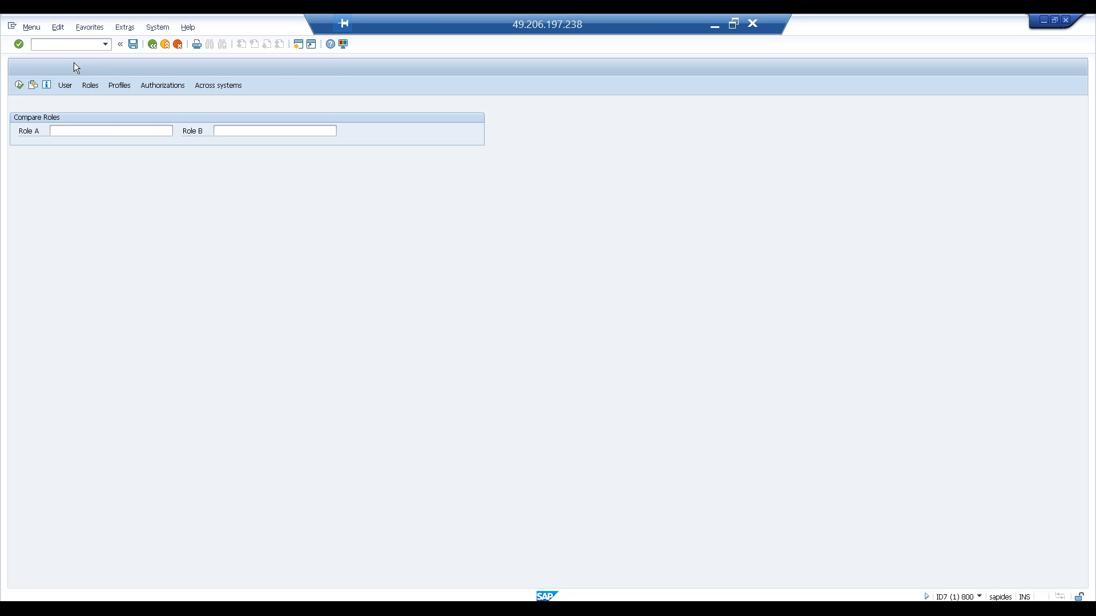
text(plfcg)
key(Return)
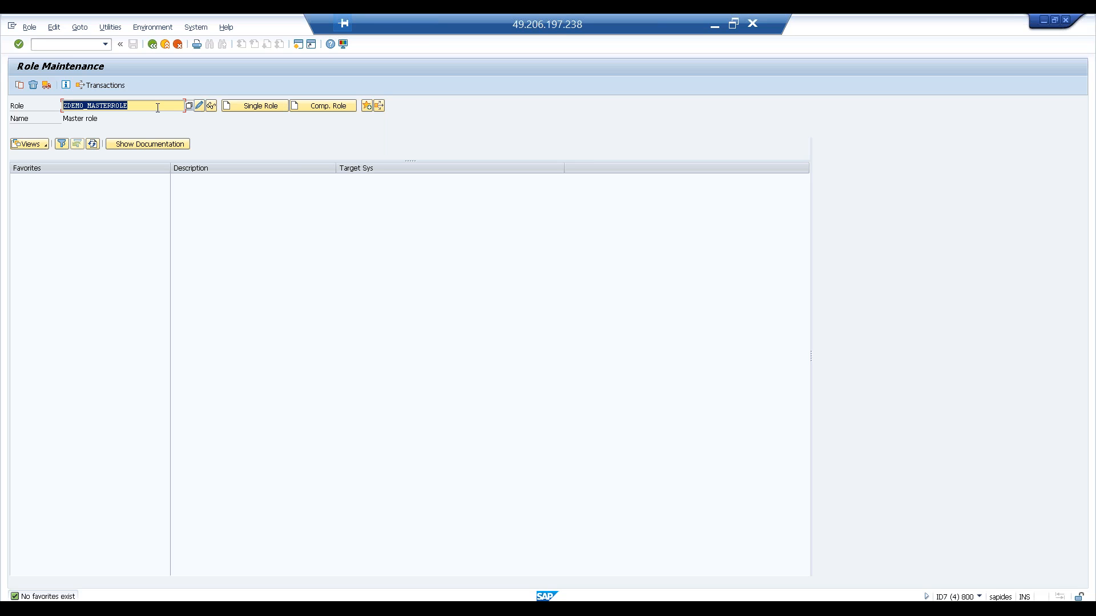
- Copy role ZDEMO_MASTERROLE from role maintenance and paste it as Role A
click(158, 107)
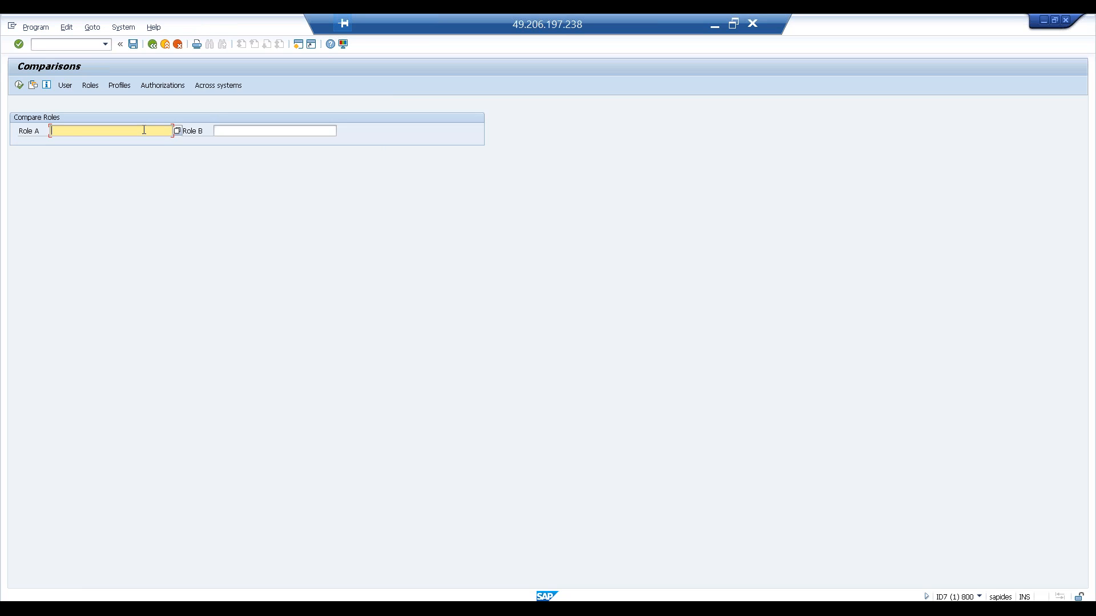
text(ZDEMO_MASTERROLE)
click(222, 131)
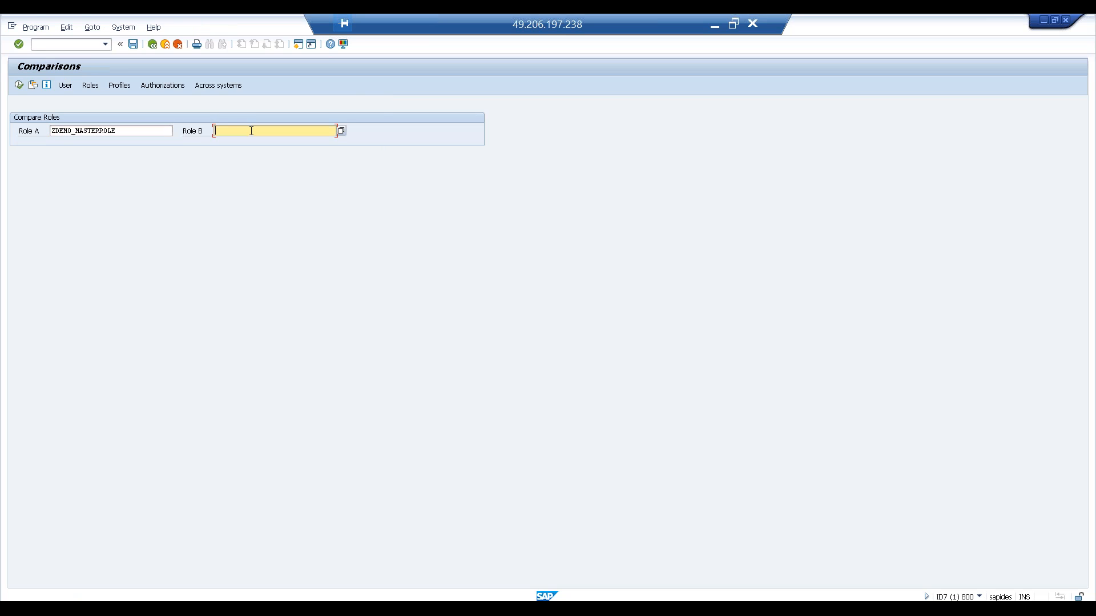
- Pick ZUSER_MAINTENANCE from the role history, enter it as Role B, and run the role comparison
drag(112, 106, 6, 92)
click(133, 106)
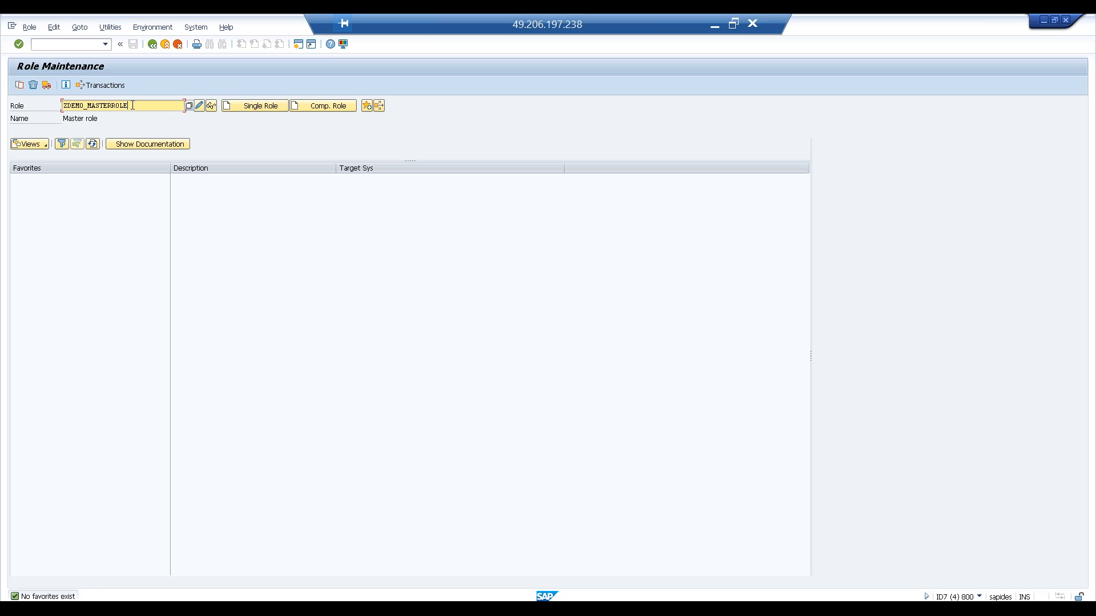
key(BackSpace)
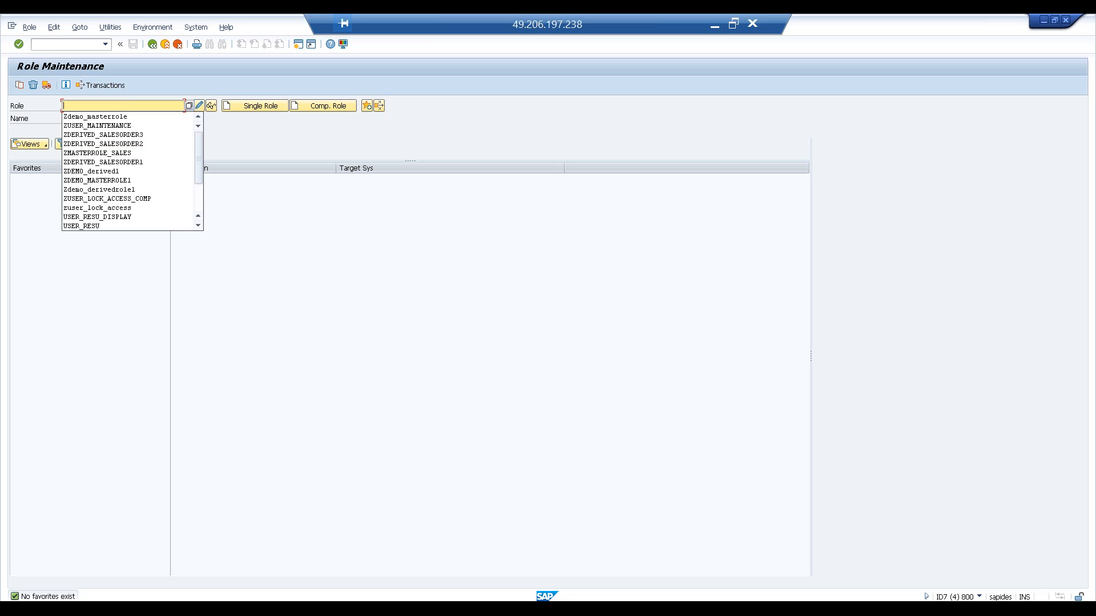
key(Down)
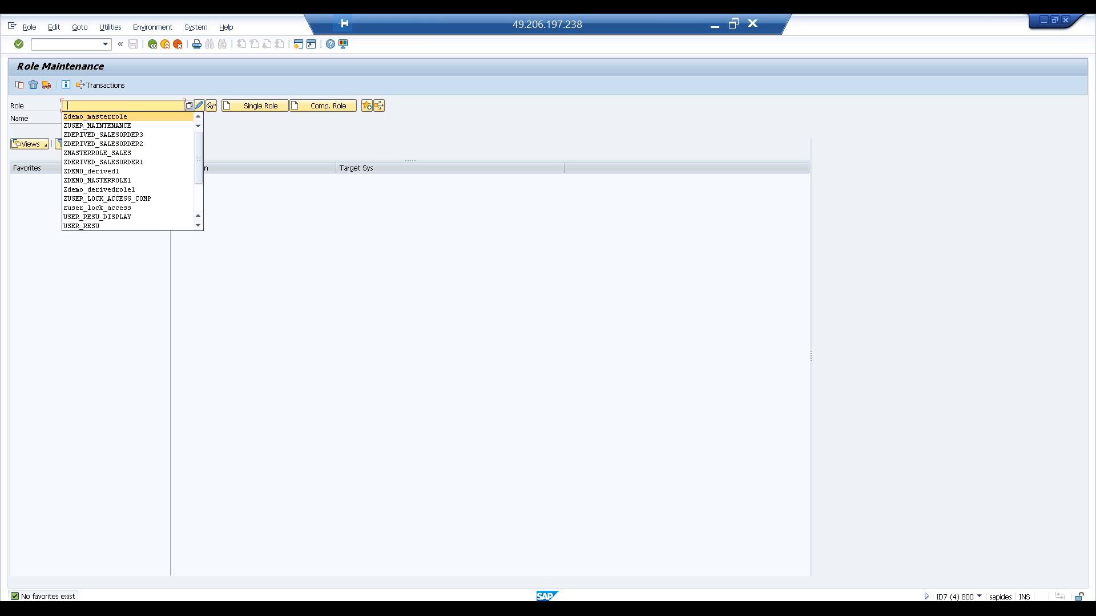
key(Down)
key(Return)
drag(141, 103, 62, 101)
click(62, 105)
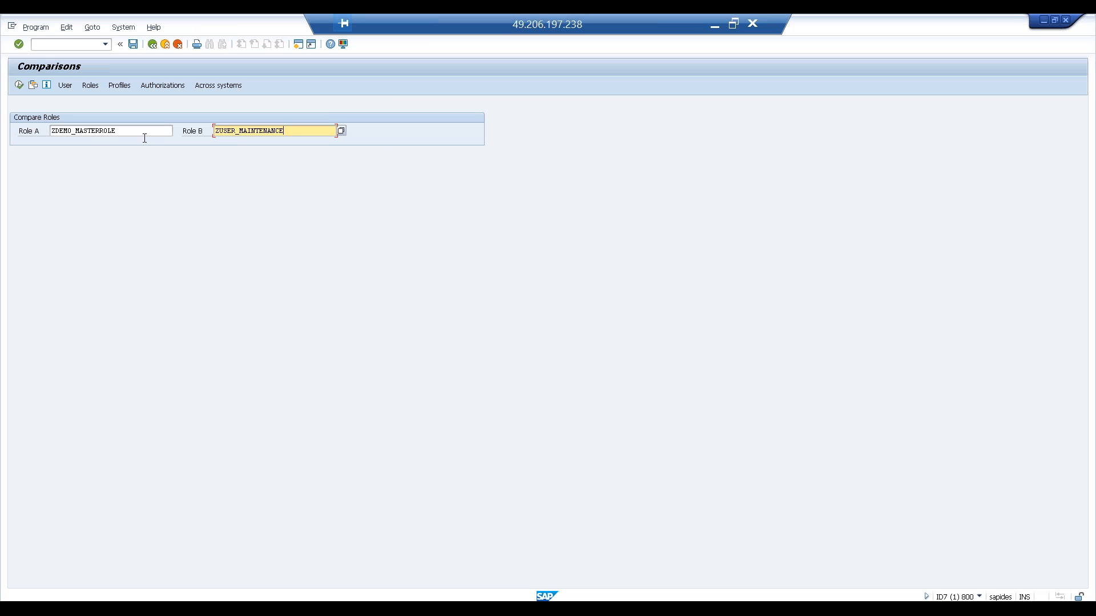
click(22, 85)
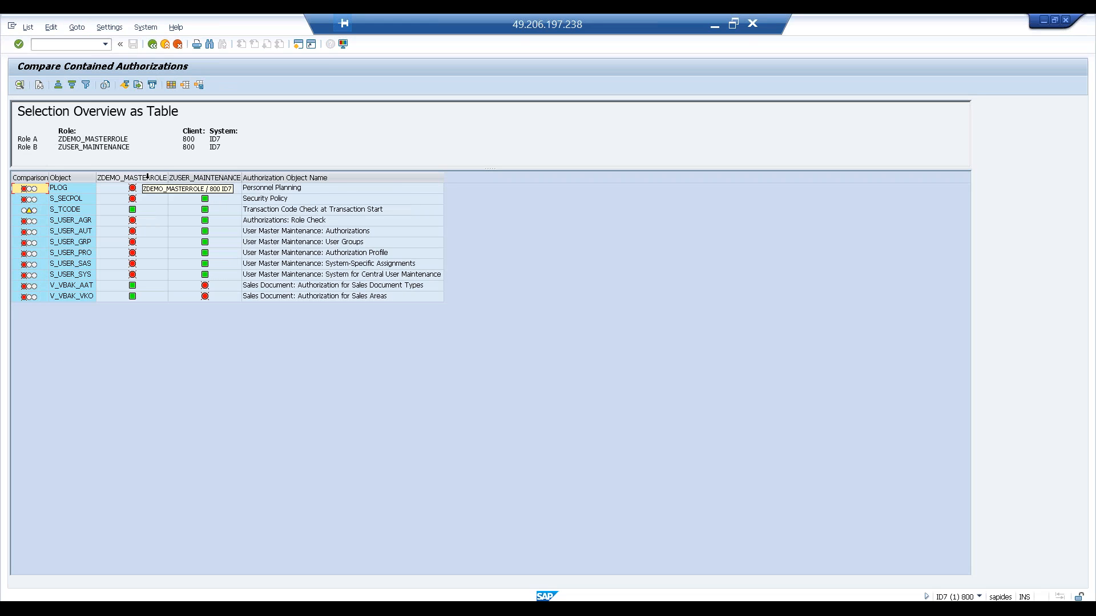
- Review the compared authorization objects, widen the object column, and open the S_USER_AGR details
click(66, 192)
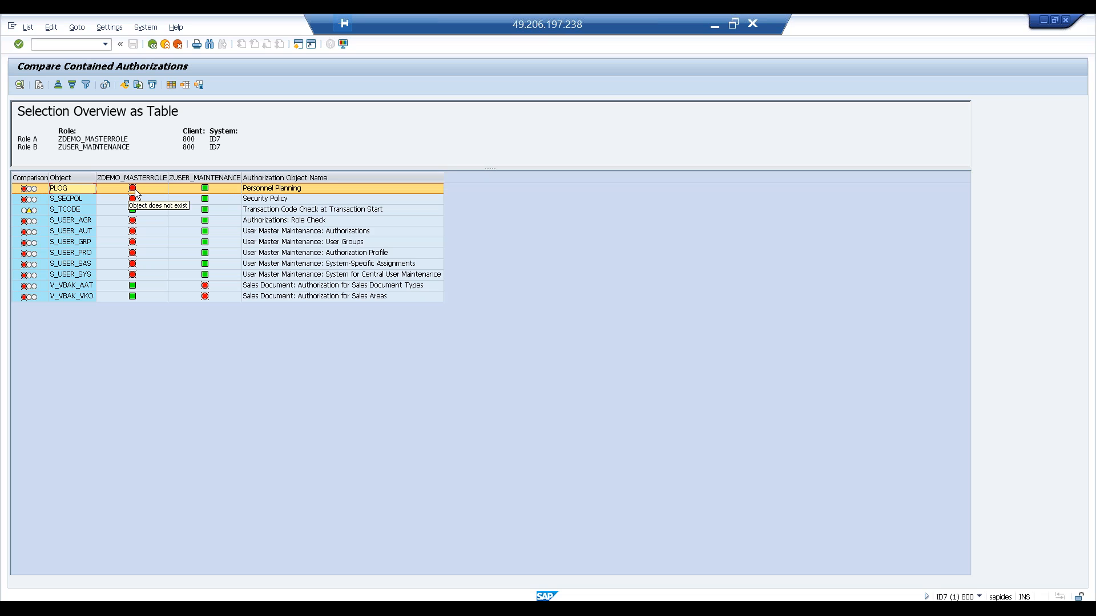
click(76, 201)
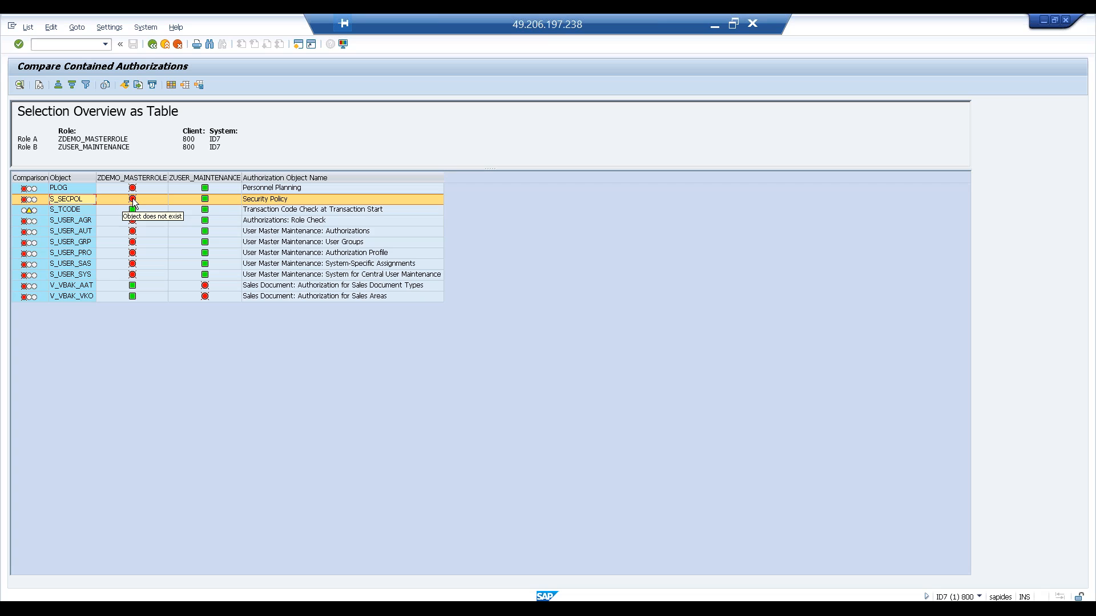
click(95, 212)
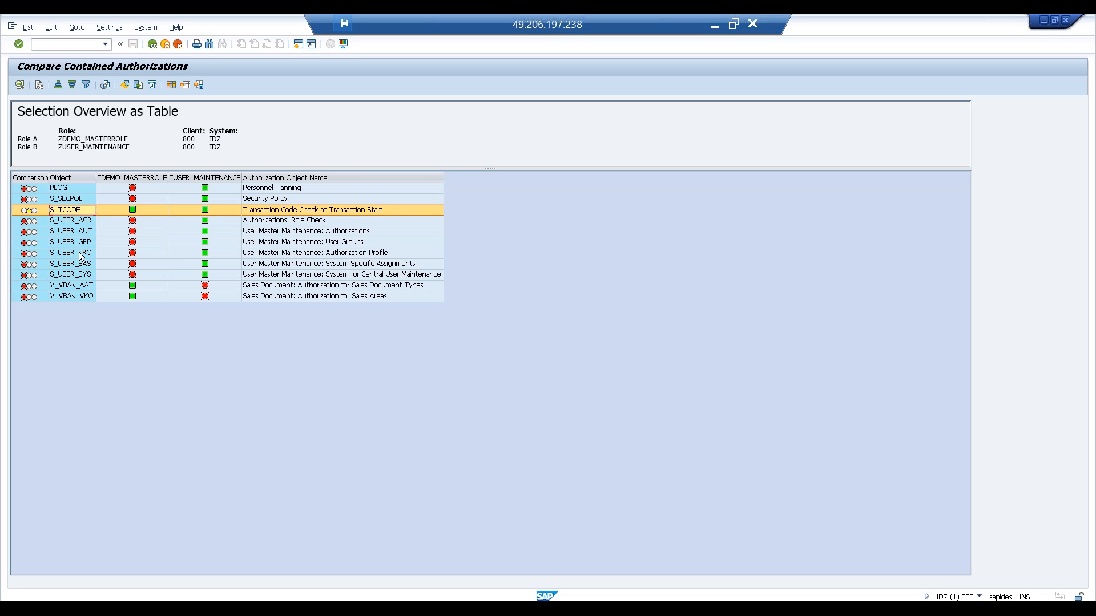
drag(96, 177, 134, 177)
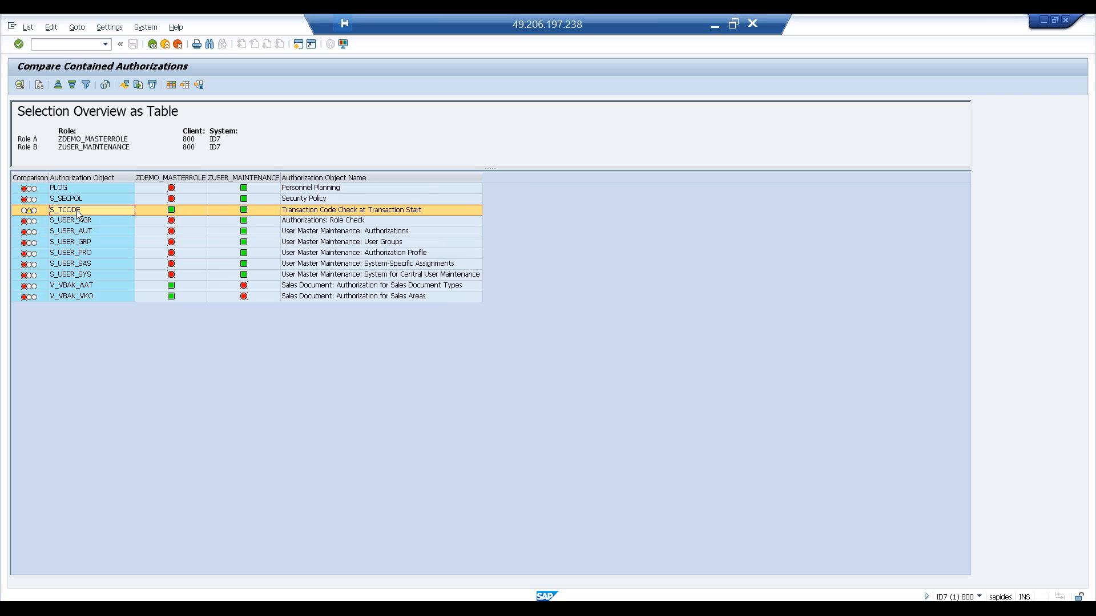
click(81, 222)
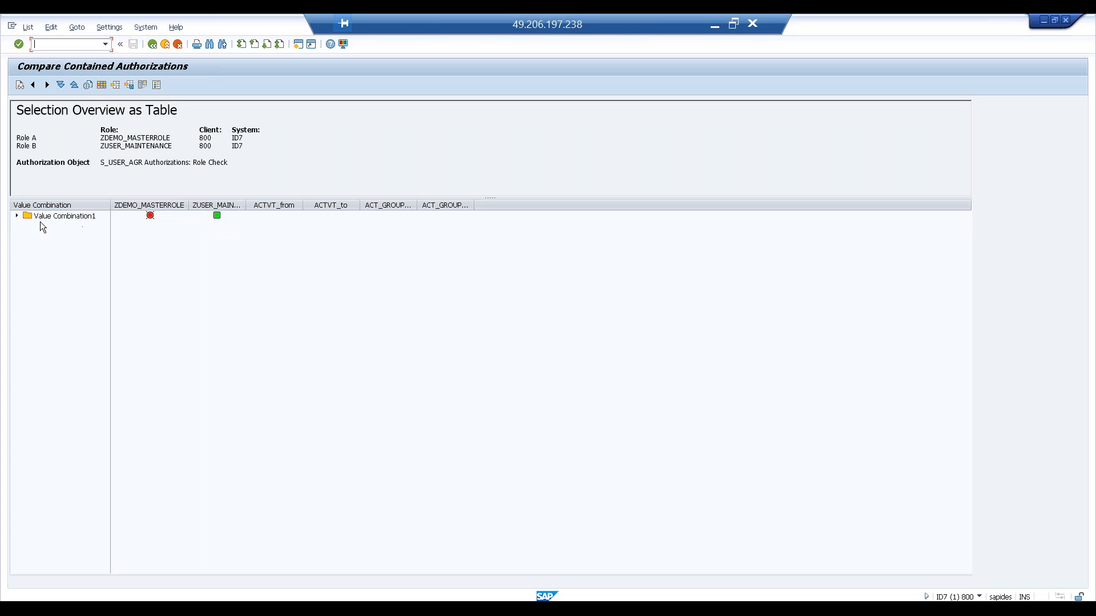
- Widen the two role columns in the S_USER_AGR value combination view
click(17, 216)
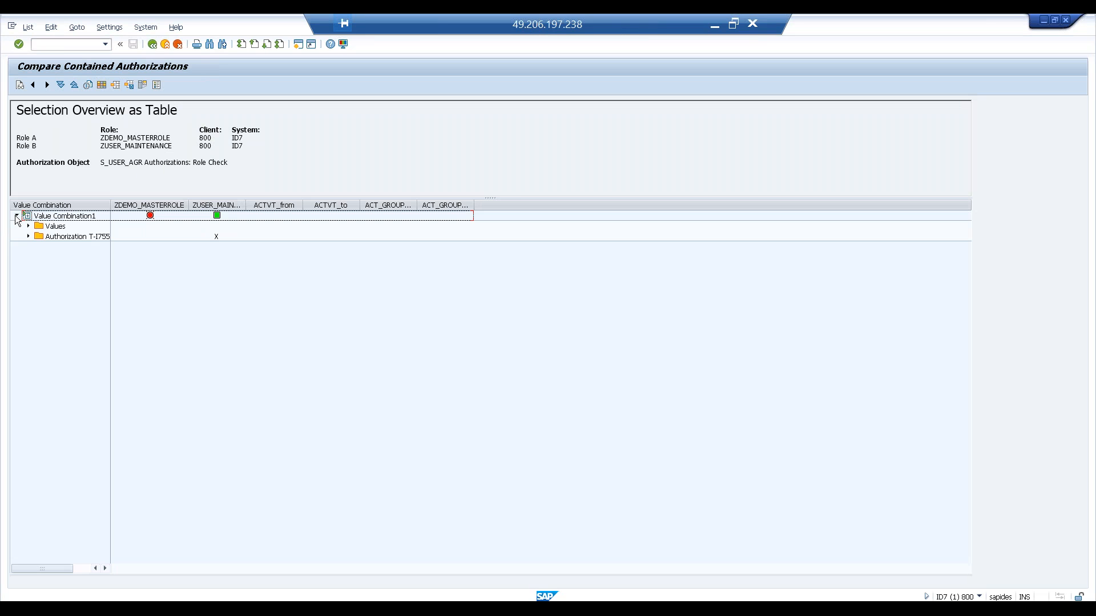
click(16, 217)
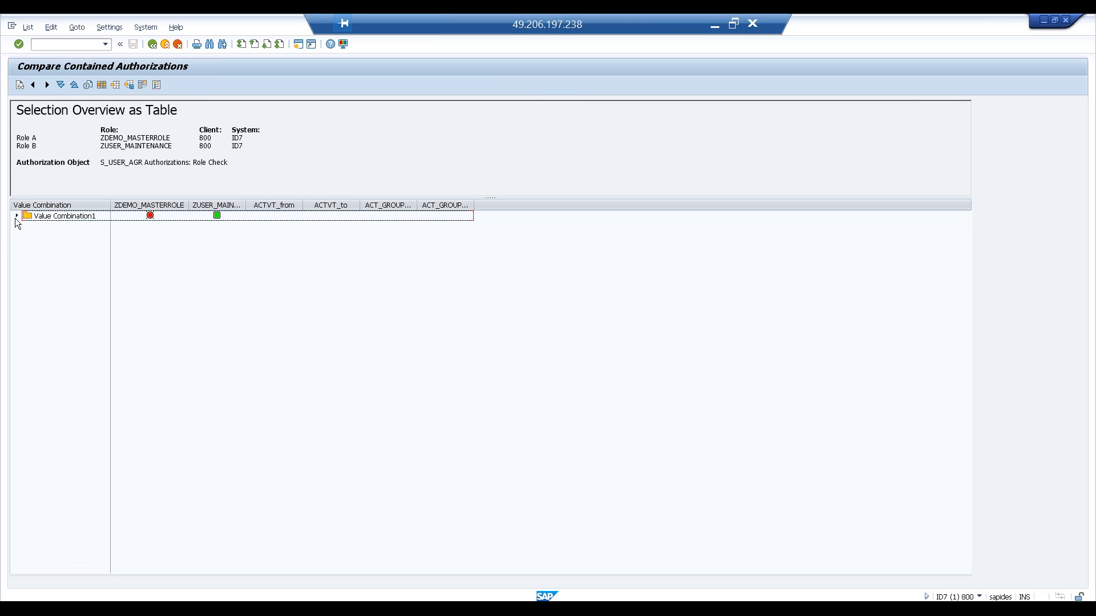
key(alt+Tab)
drag(100, 163, 141, 163)
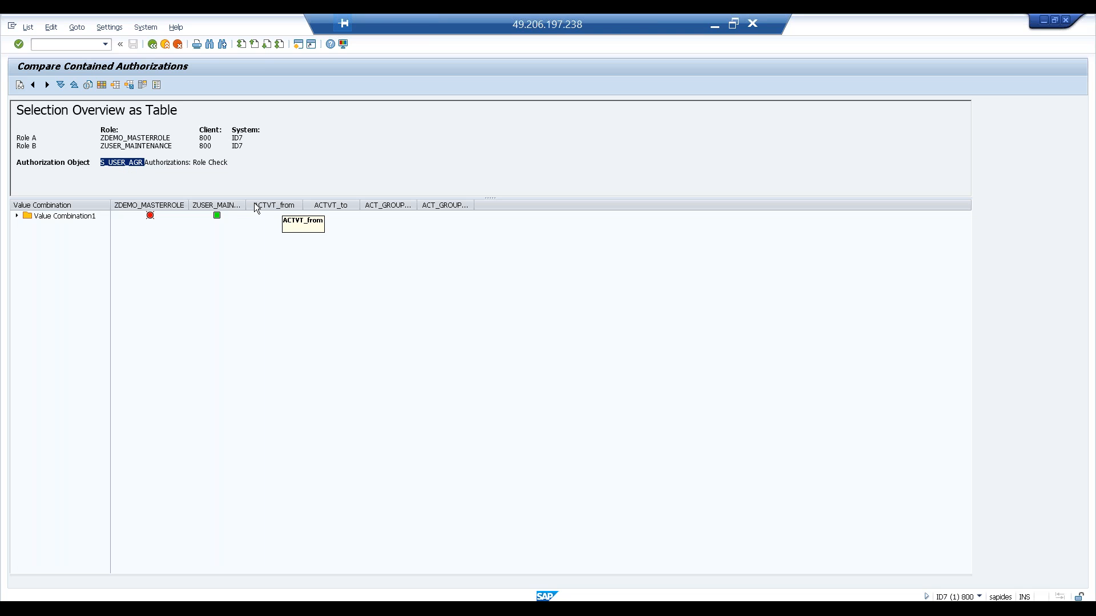
drag(245, 203, 360, 204)
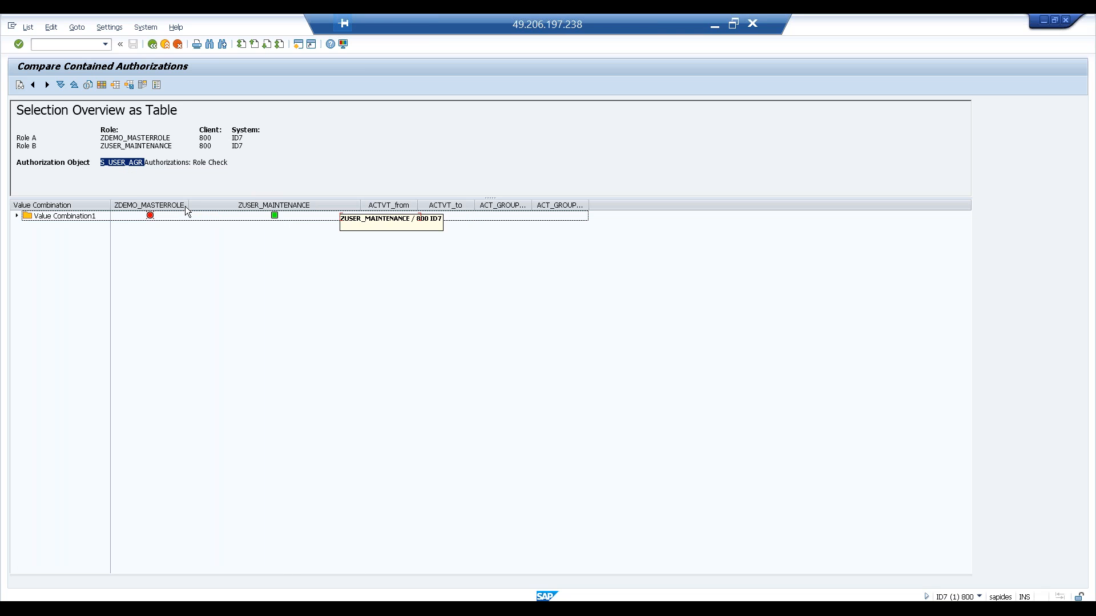
drag(188, 204, 244, 205)
- Expand Value Combination1, its Values node and the authorization node
click(17, 216)
click(28, 226)
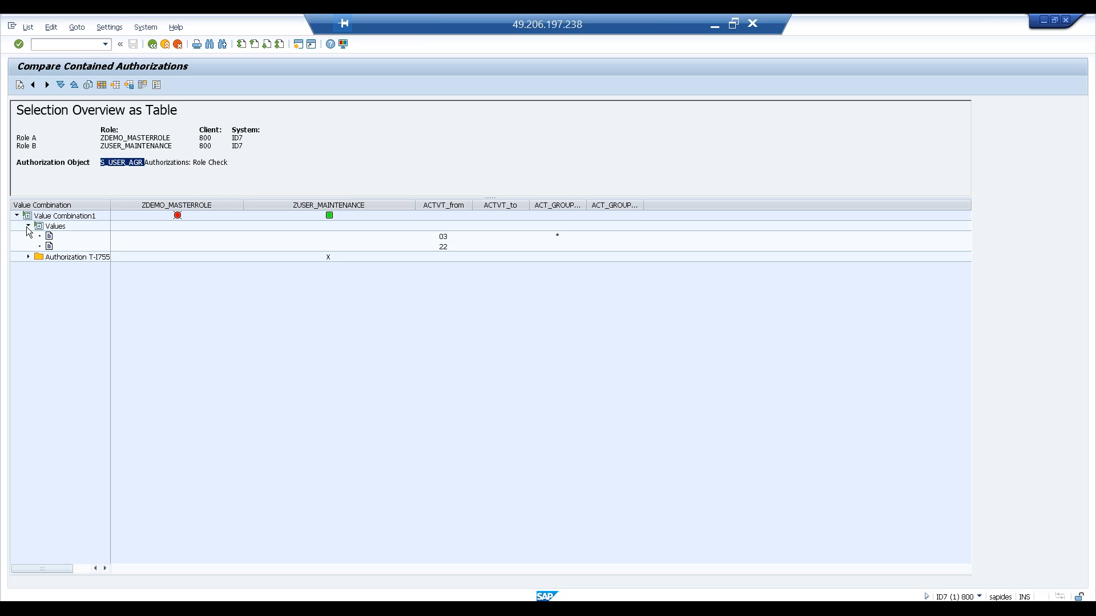
click(27, 258)
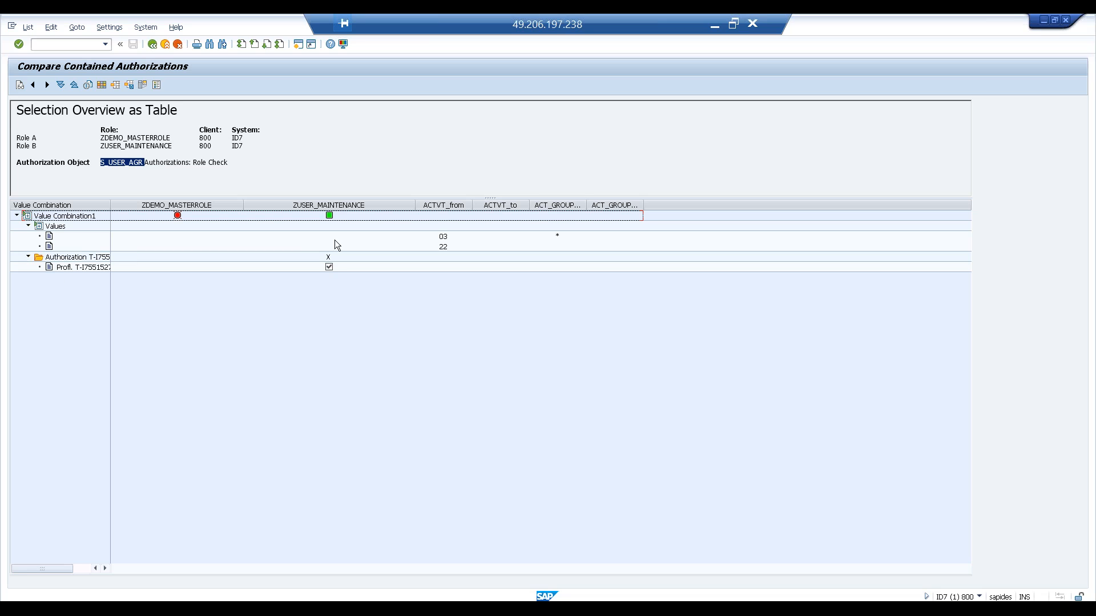
- Inspect the activity values and each role's column, then go back to the object overview
click(451, 239)
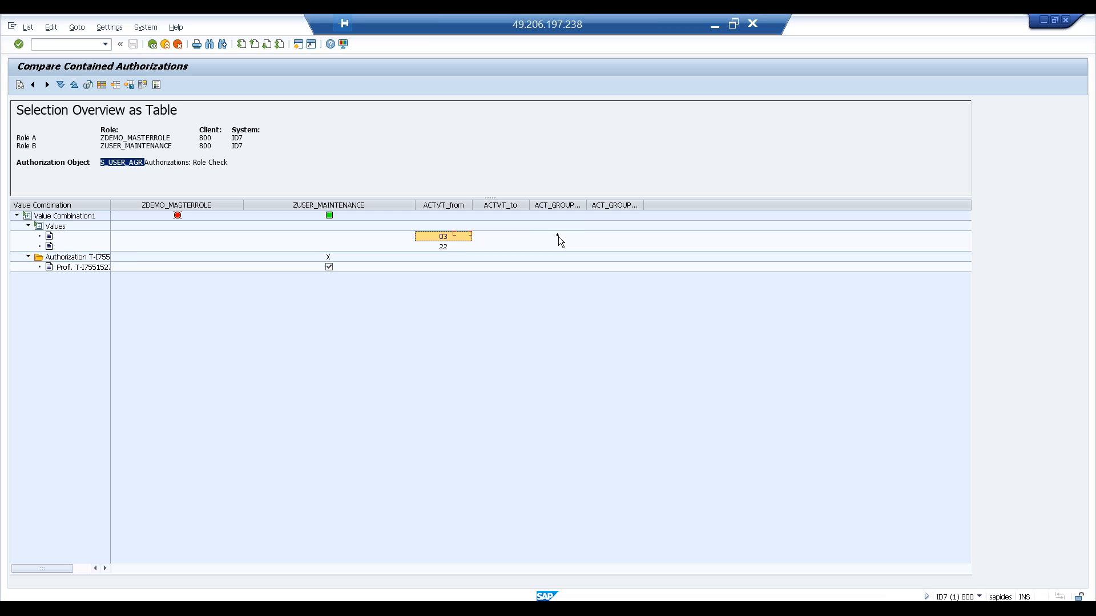
click(558, 236)
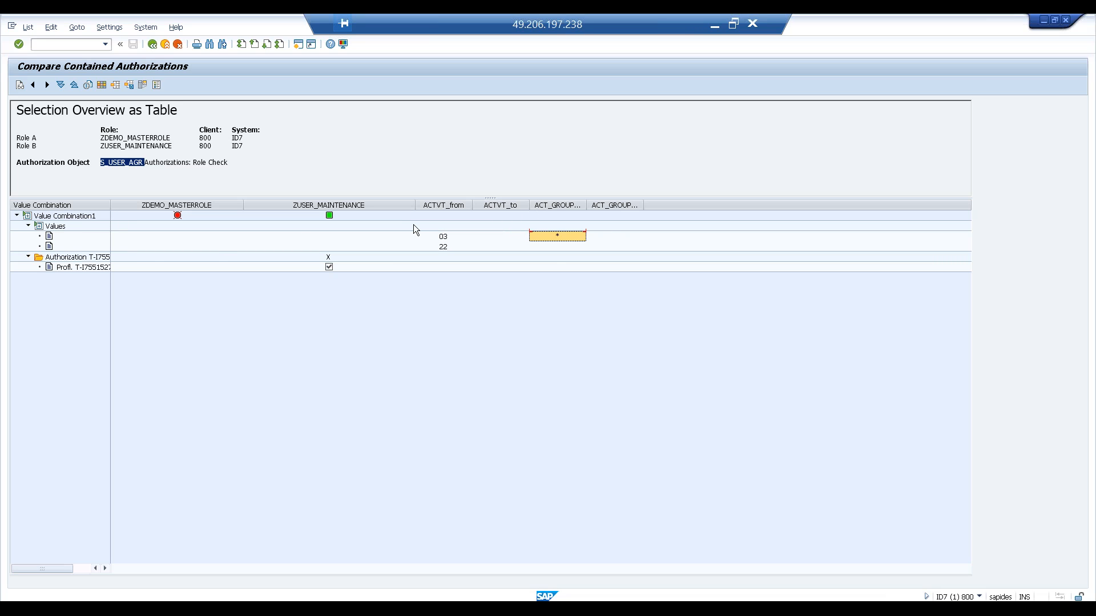
click(444, 239)
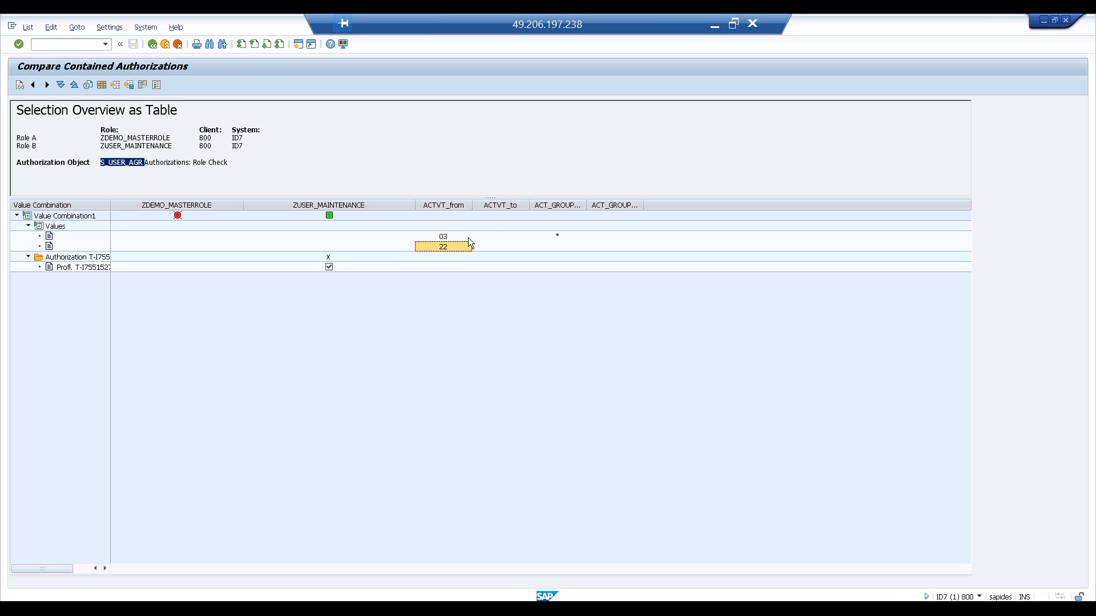
click(316, 204)
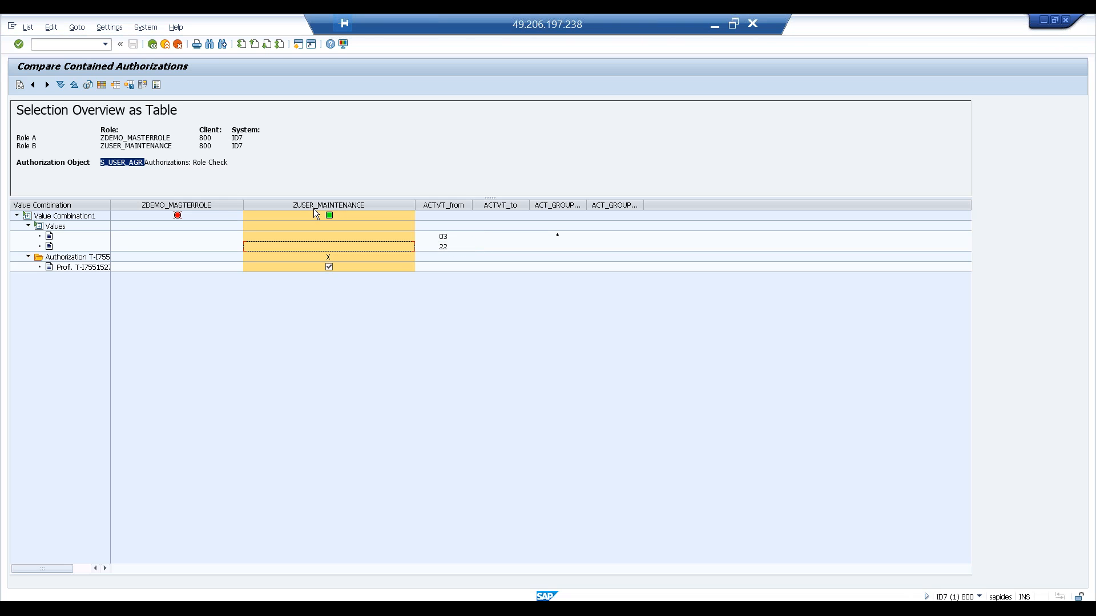
click(177, 206)
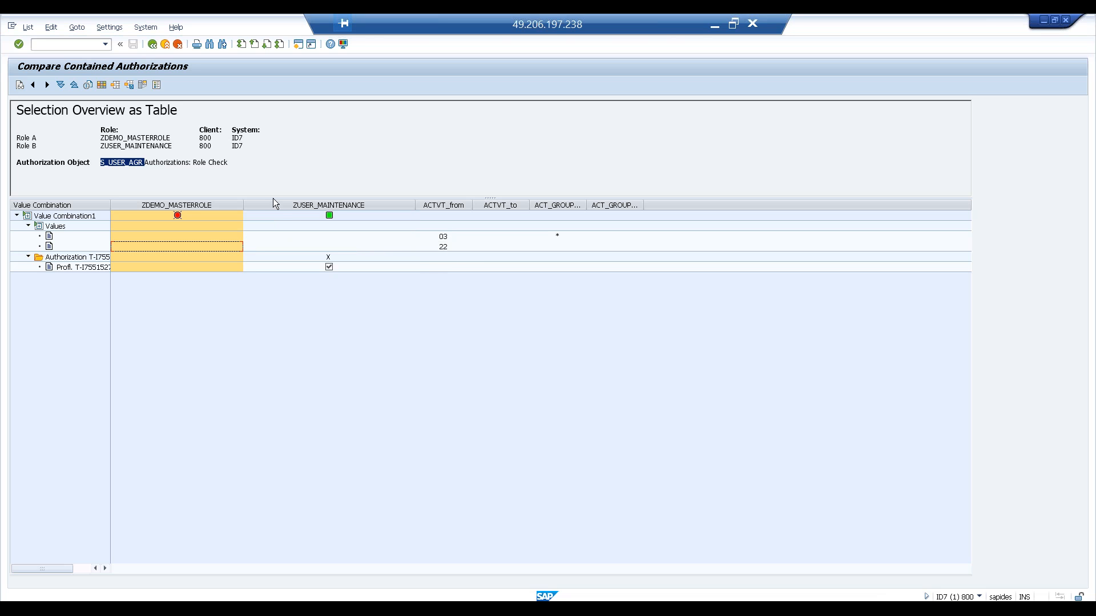
click(153, 45)
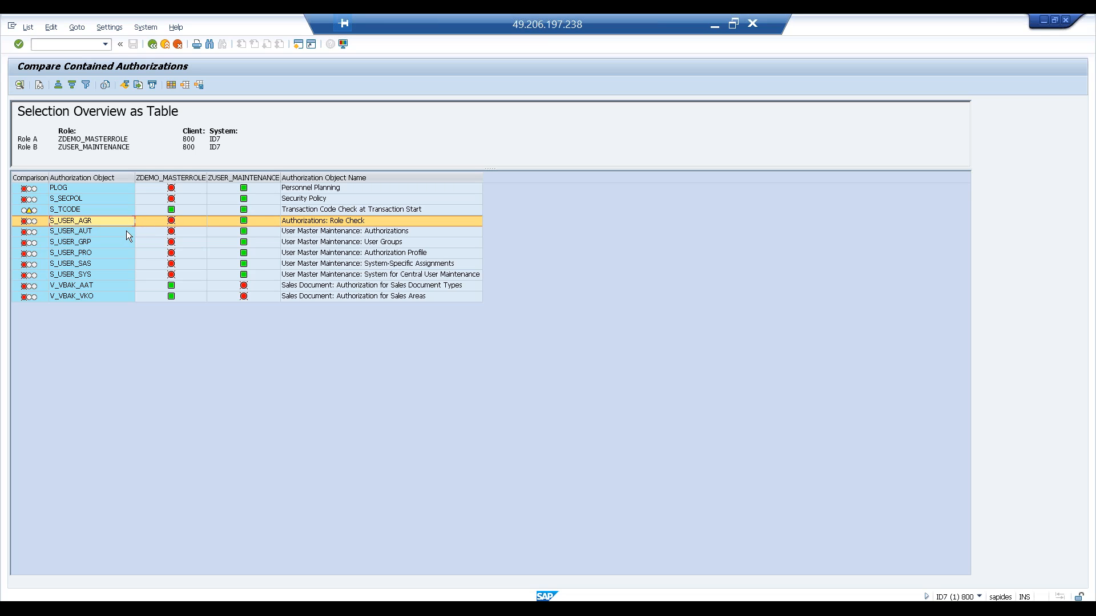
- Examine the V_VBAK_VKO row and return to the User Information System tree
click(183, 294)
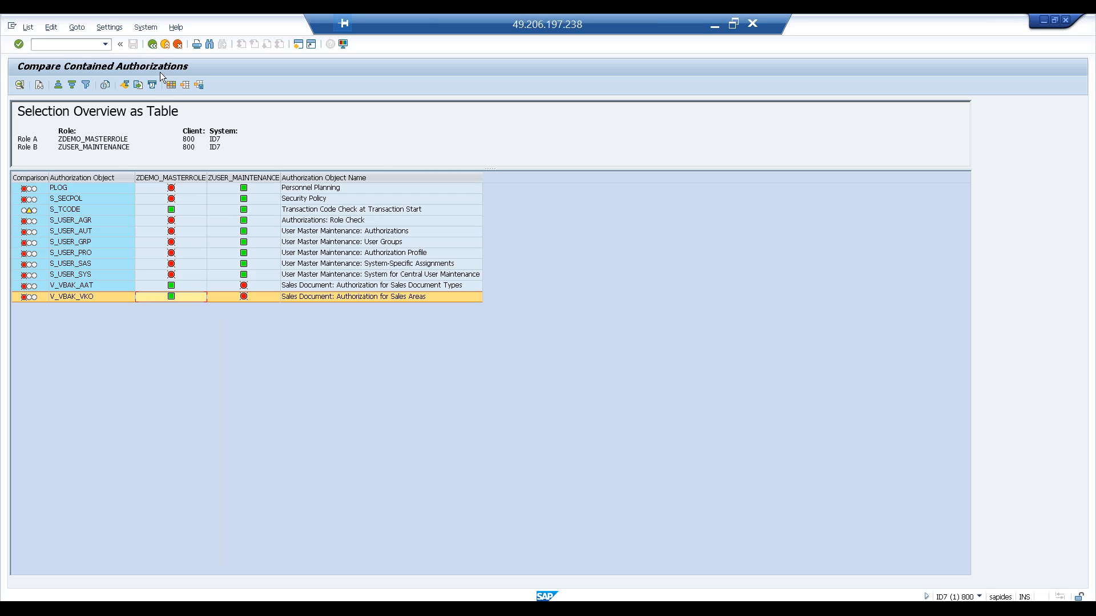
click(152, 45)
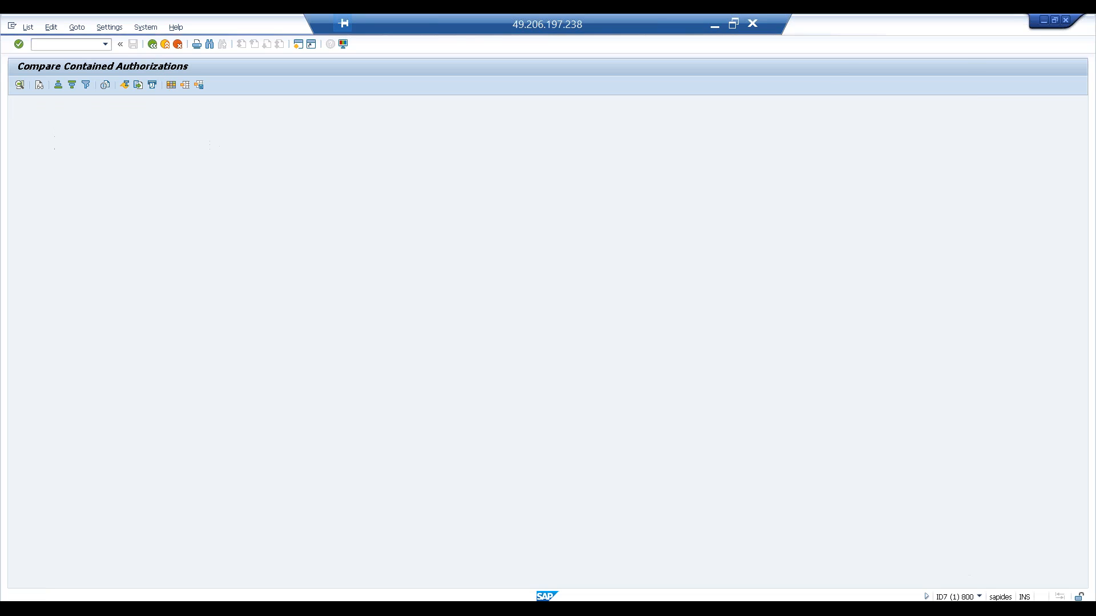
click(151, 45)
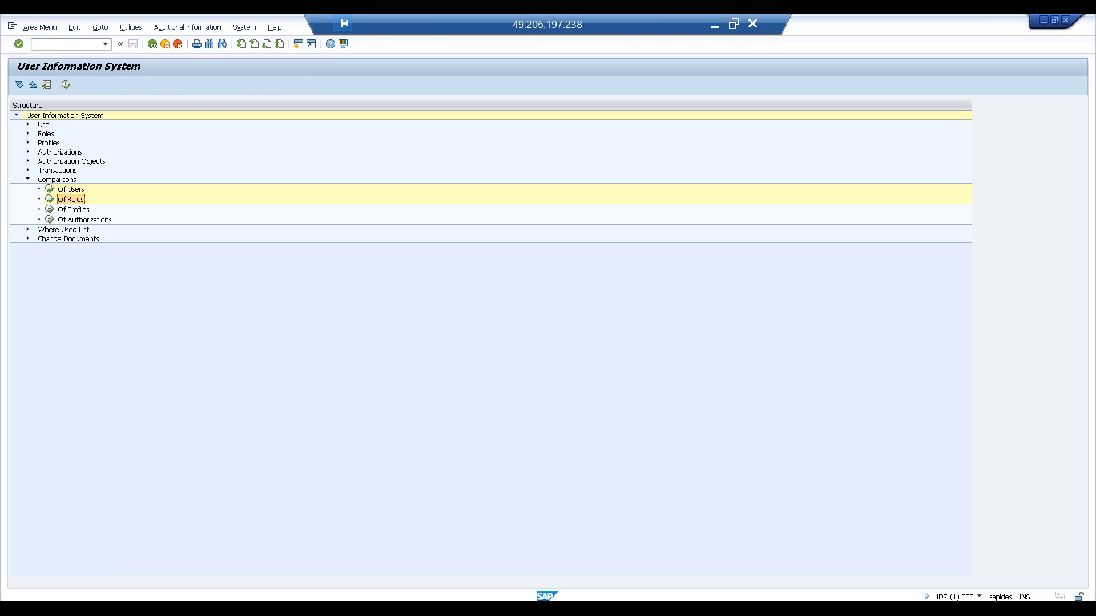
- Expand Where-Used List with its Roles, Profiles and Authorizations nodes, open Roles In Users, and return
click(26, 180)
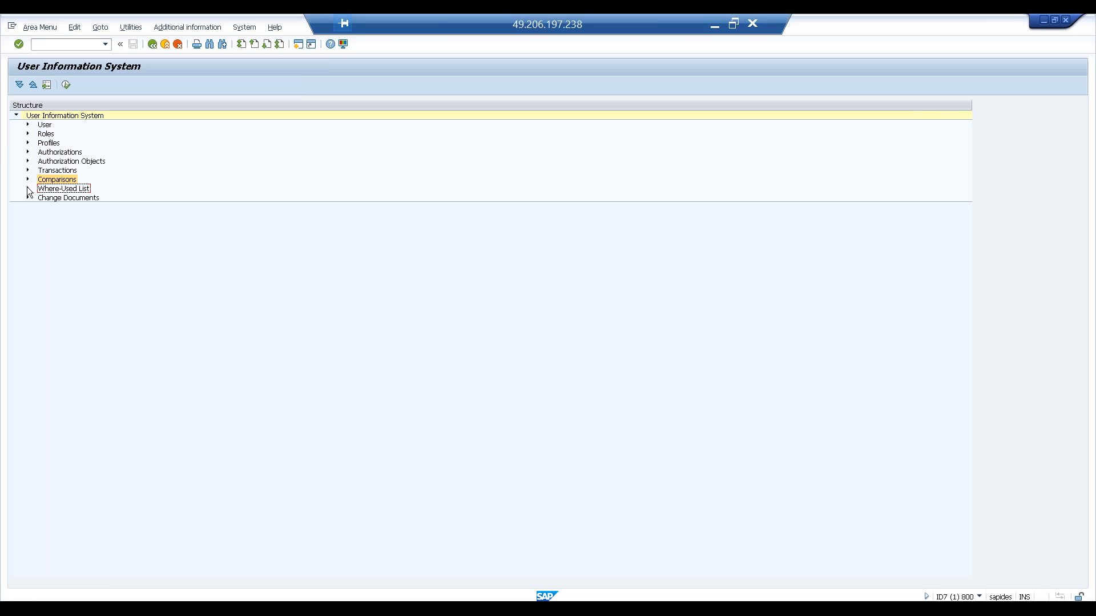
click(28, 188)
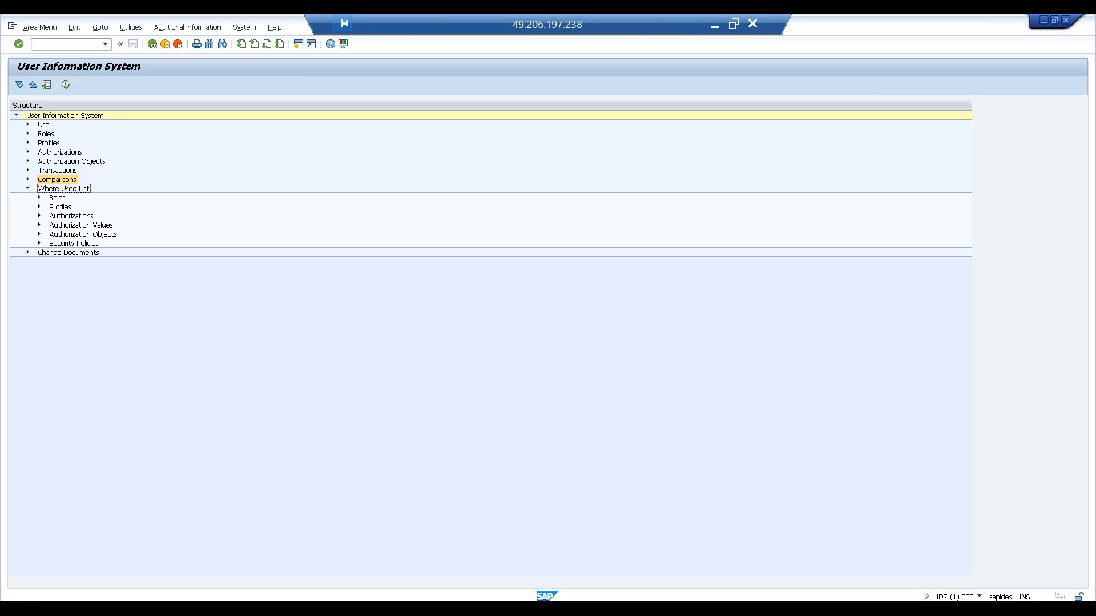
click(38, 197)
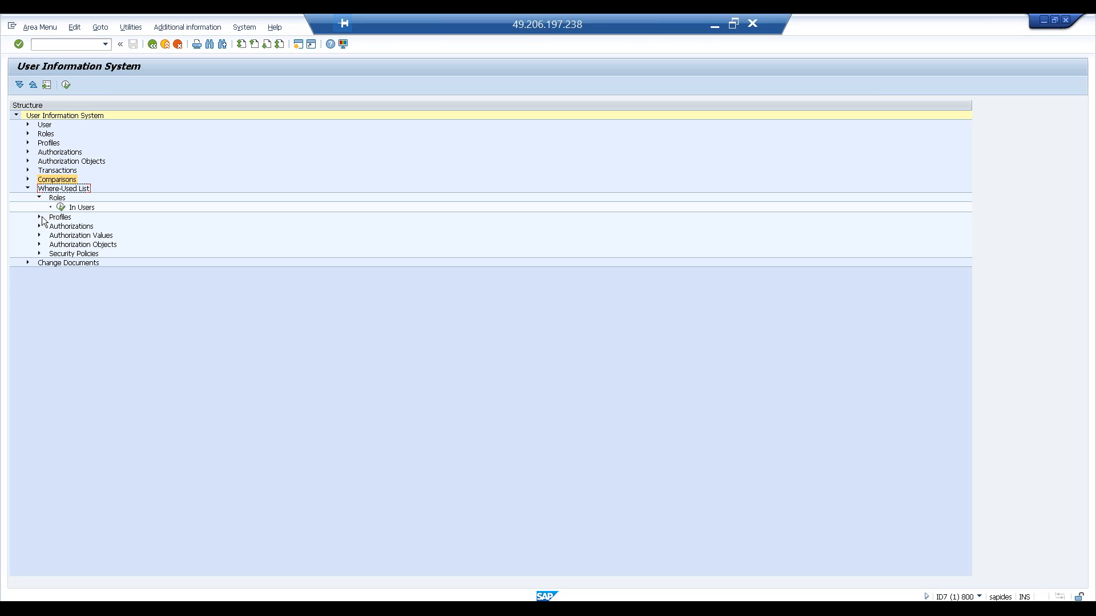
click(39, 217)
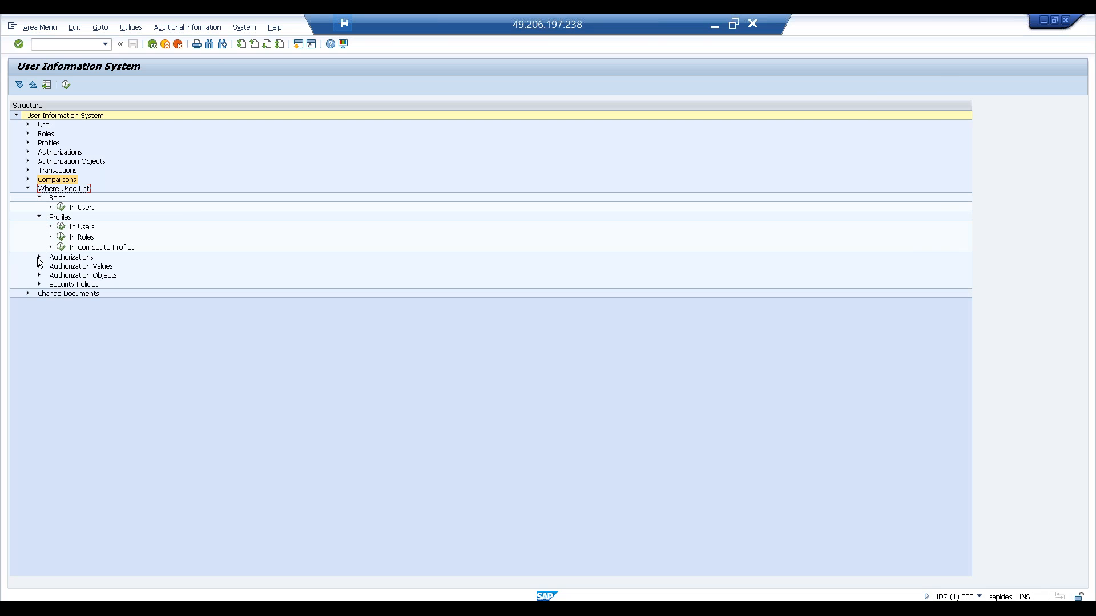
click(38, 257)
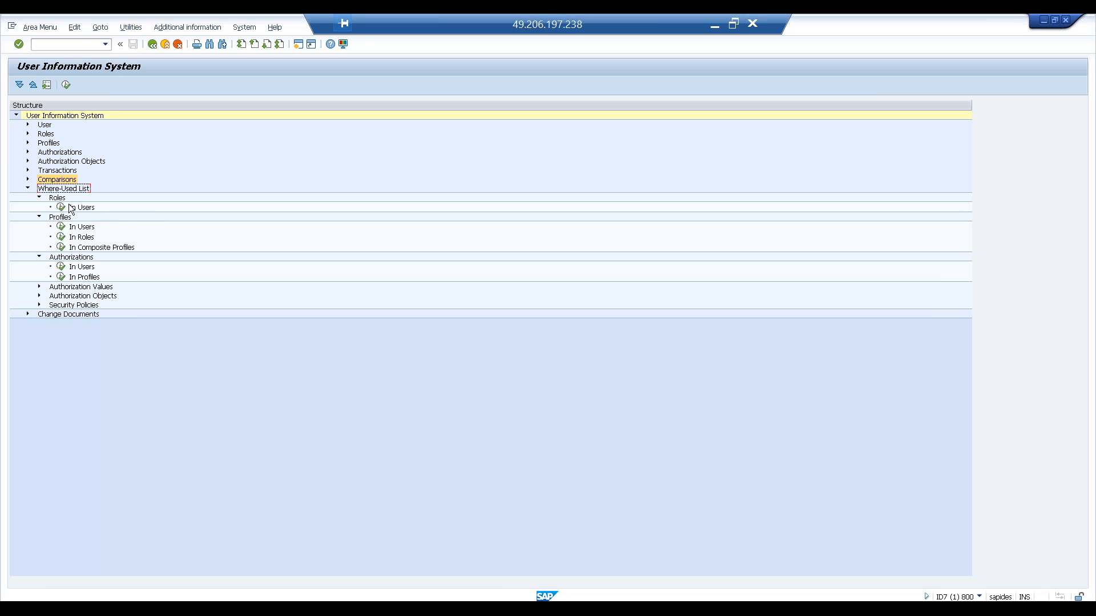
double_click(63, 209)
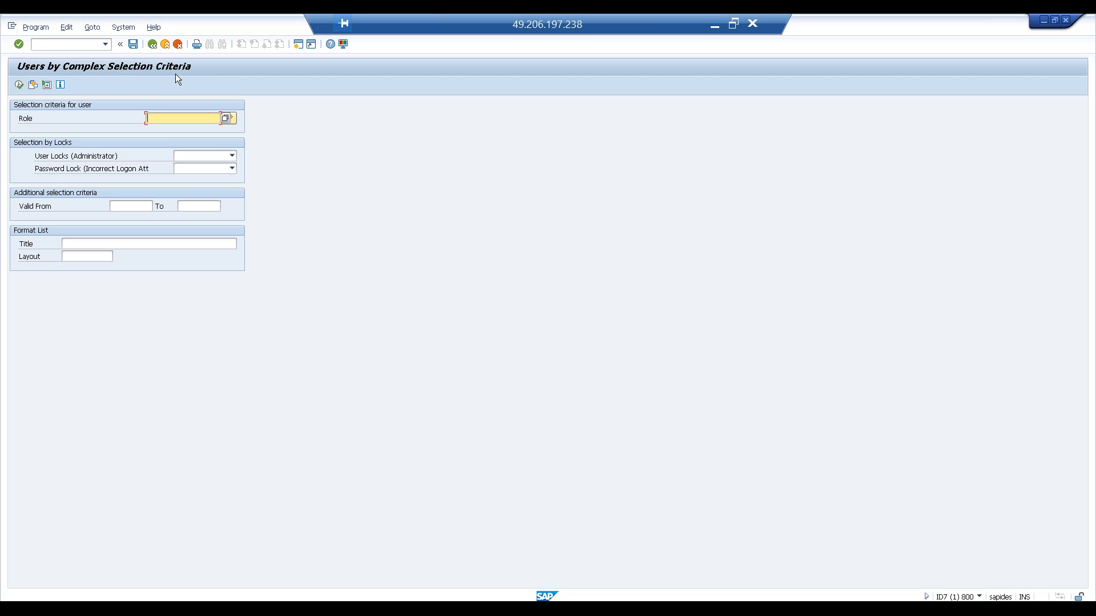
click(154, 47)
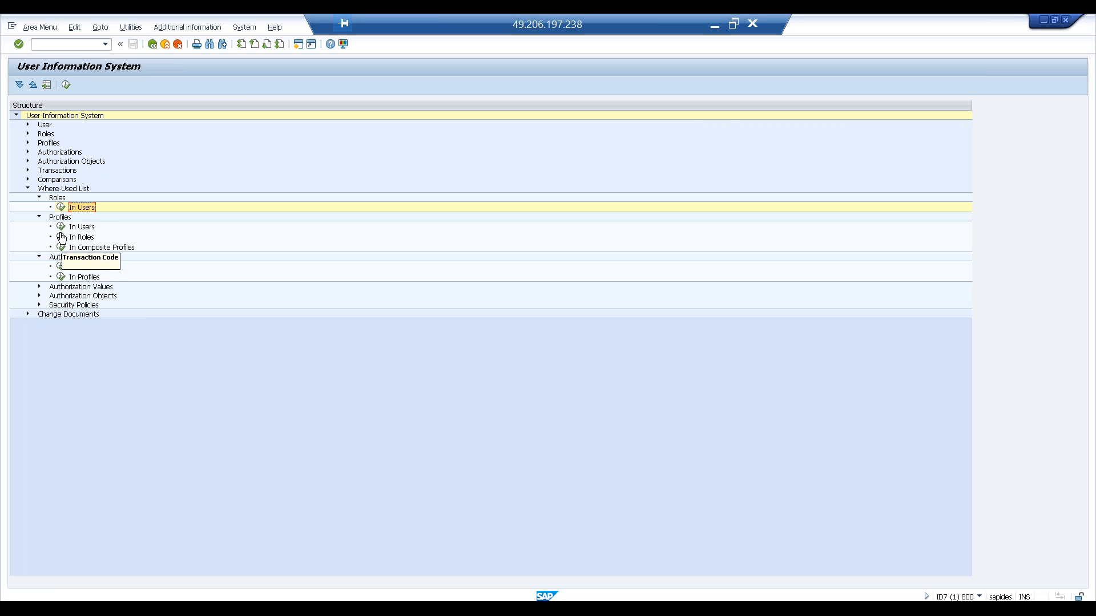
- Collapse Where-Used List and expand Change Documents
click(27, 188)
click(28, 197)
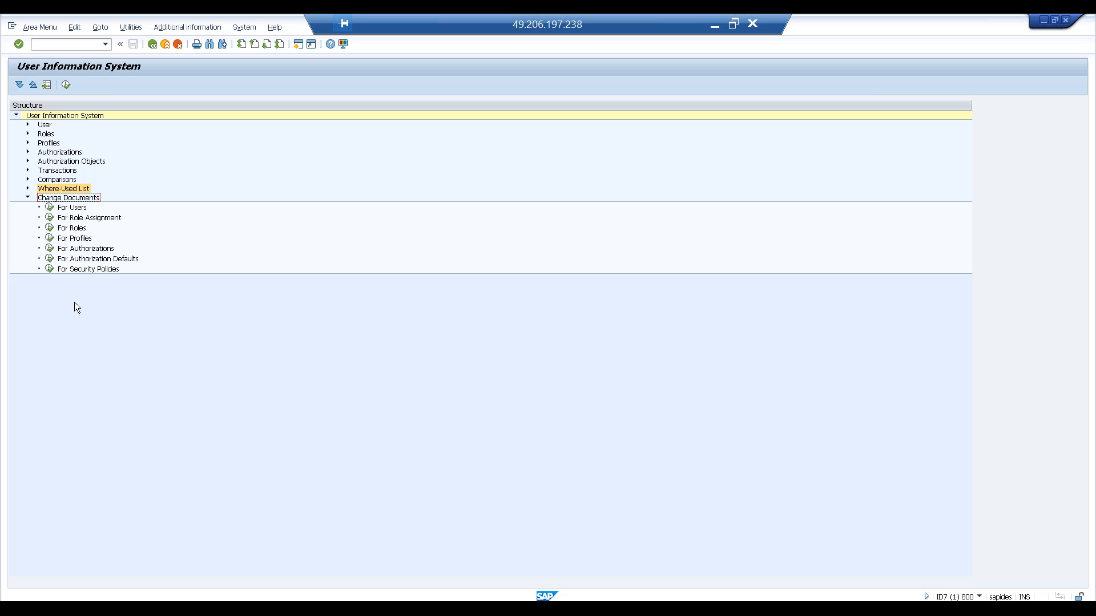
- Open the change documents report for role assignment and go back to the tree
click(50, 217)
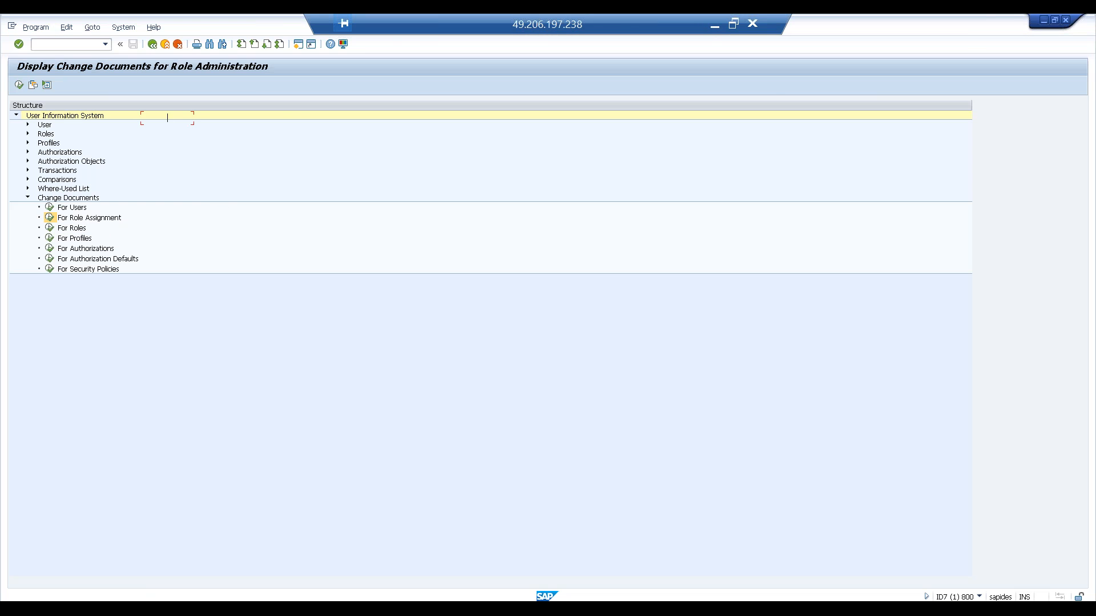
click(153, 45)
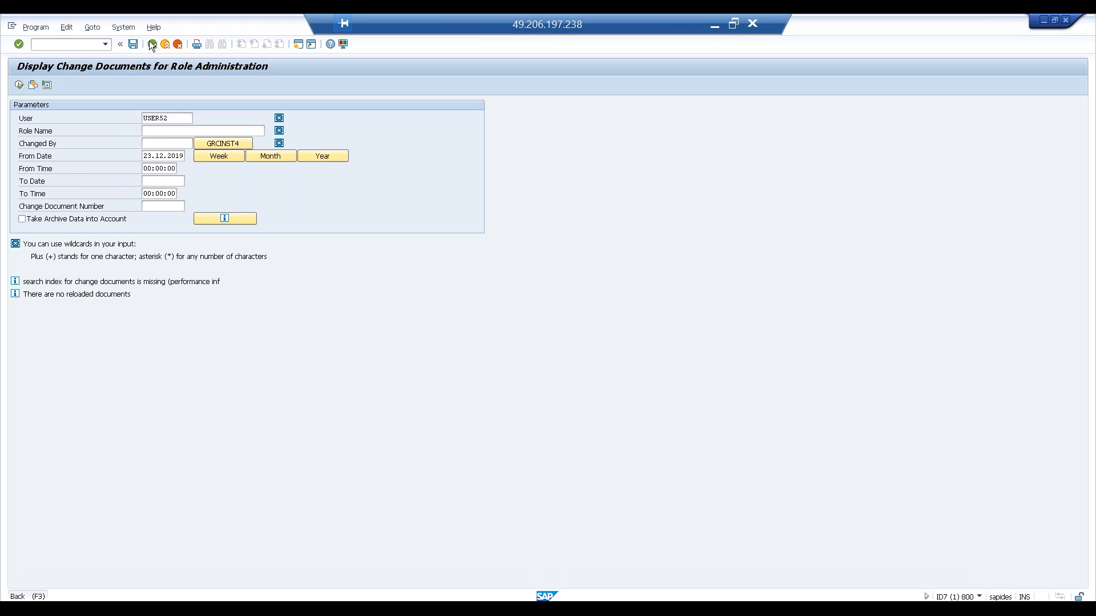
- Open change documents for roles and pick ZDEMO_MASTERROLE from a role name search for Z*MAST
double_click(51, 229)
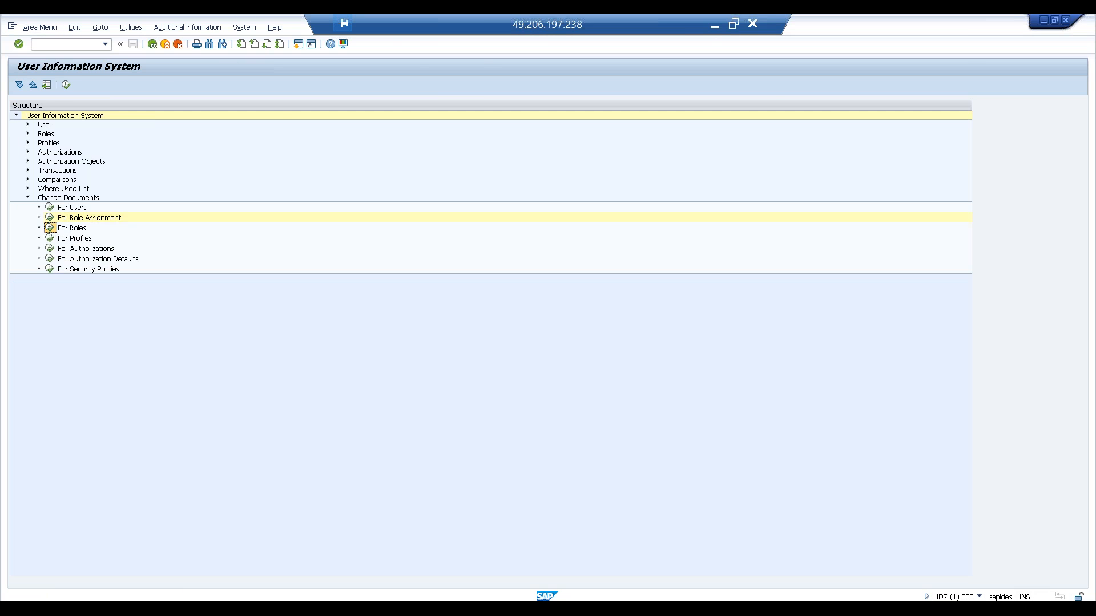
text(Z*MA)
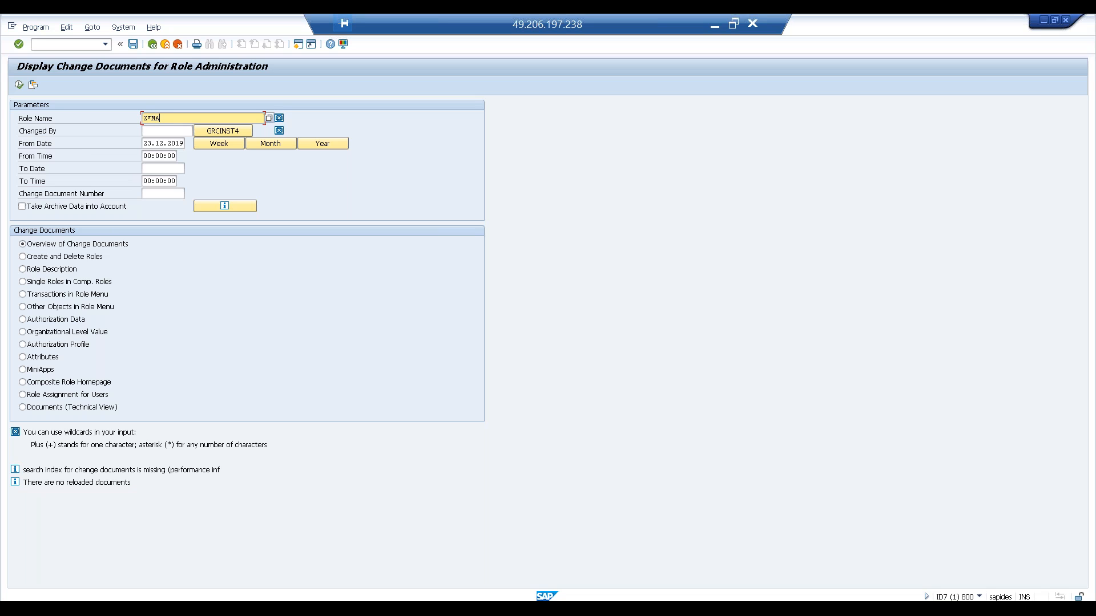
text(ST)
key(F4)
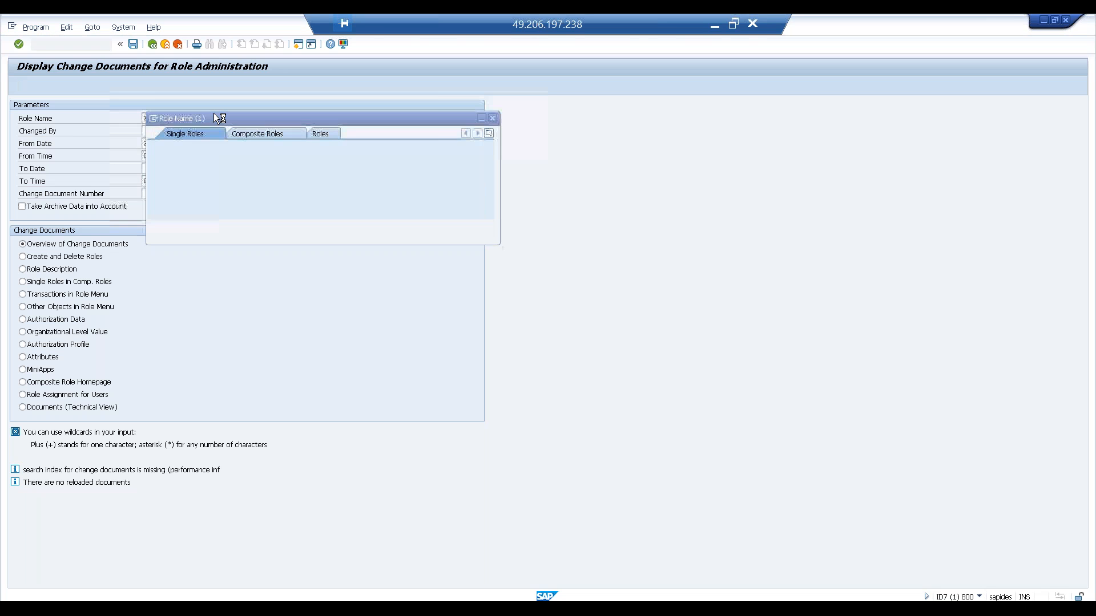
click(454, 227)
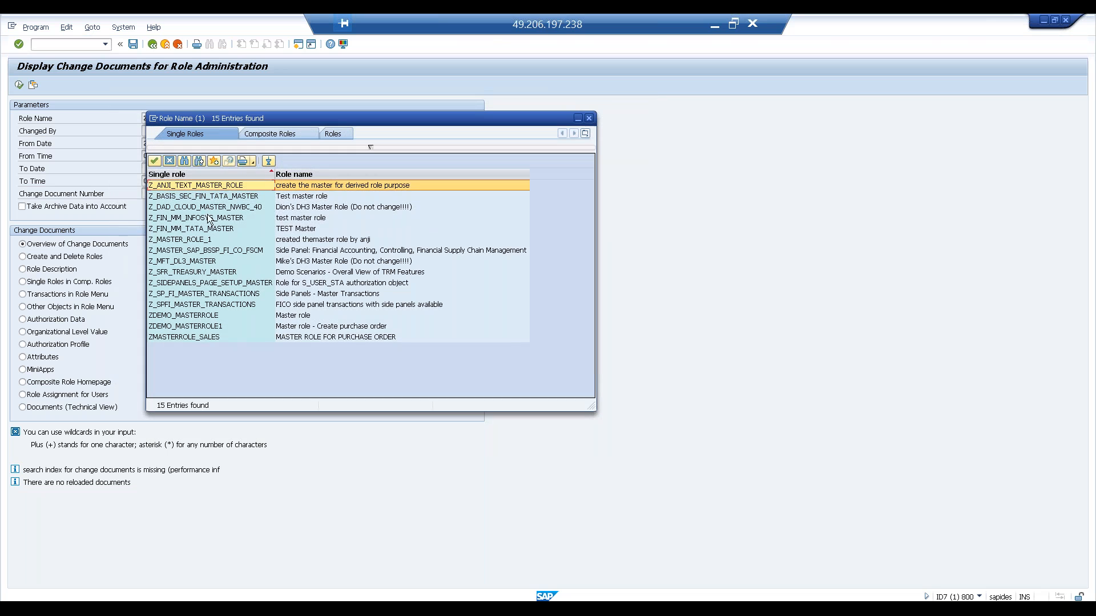
double_click(197, 315)
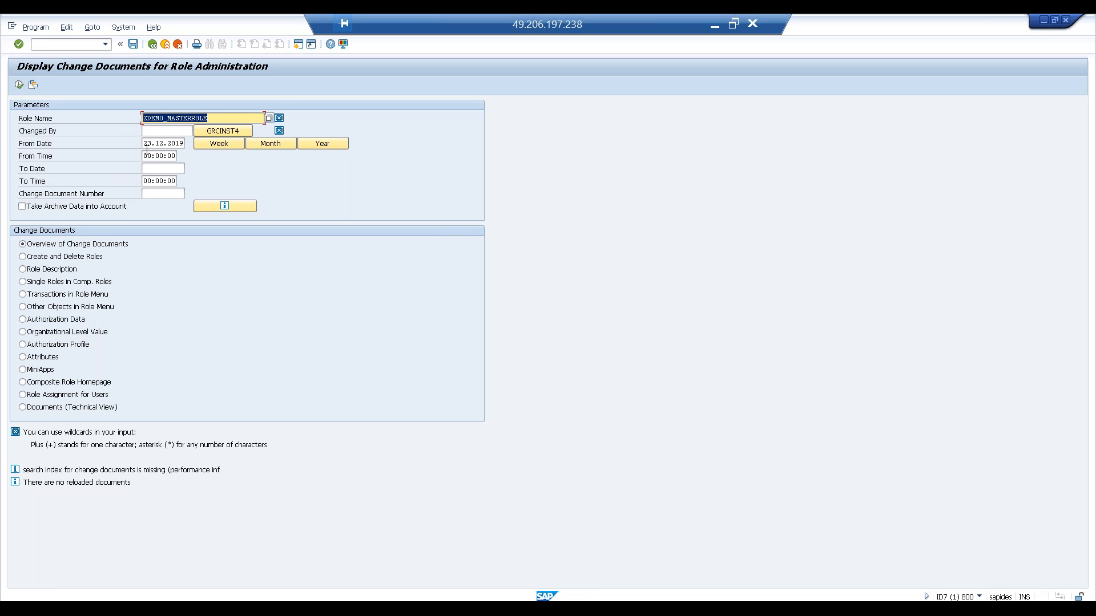
- Clear the From Date and run the overview of change documents for the role
drag(145, 143, 188, 136)
key(Delete)
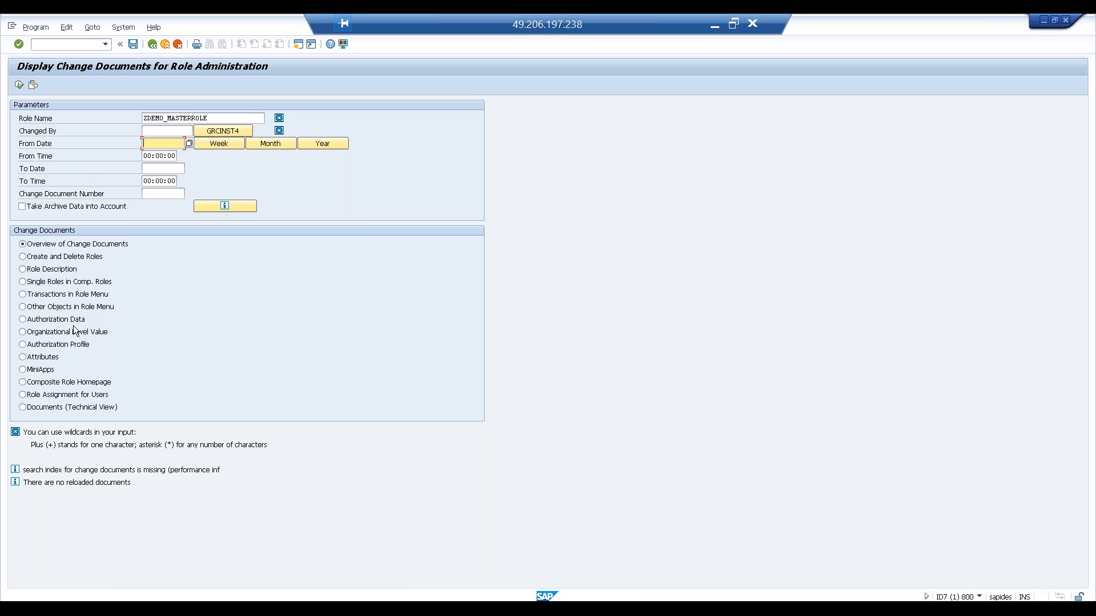
click(23, 257)
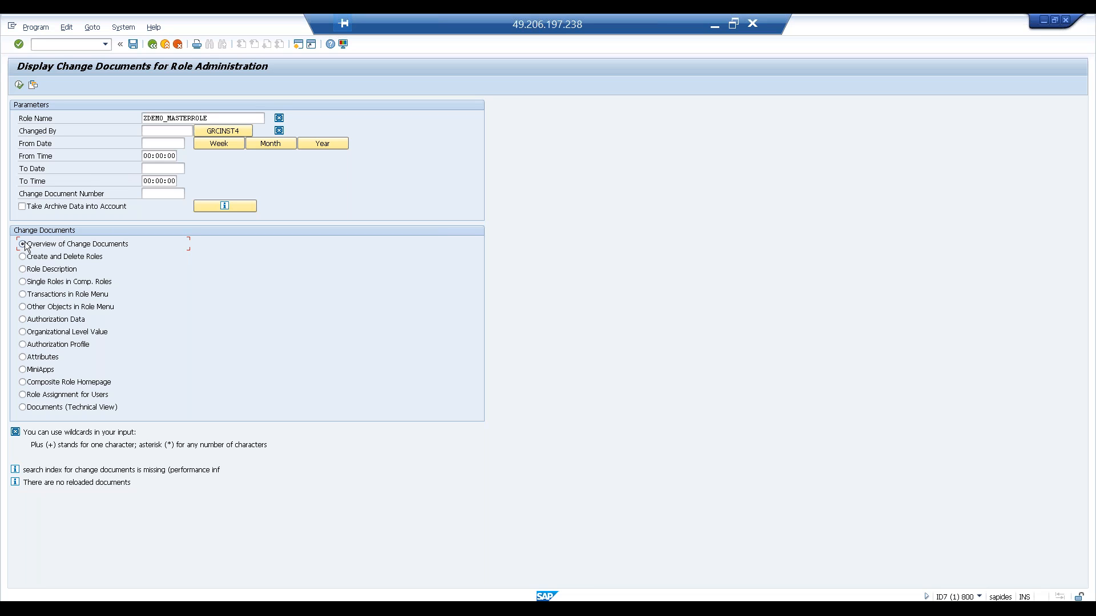
click(19, 85)
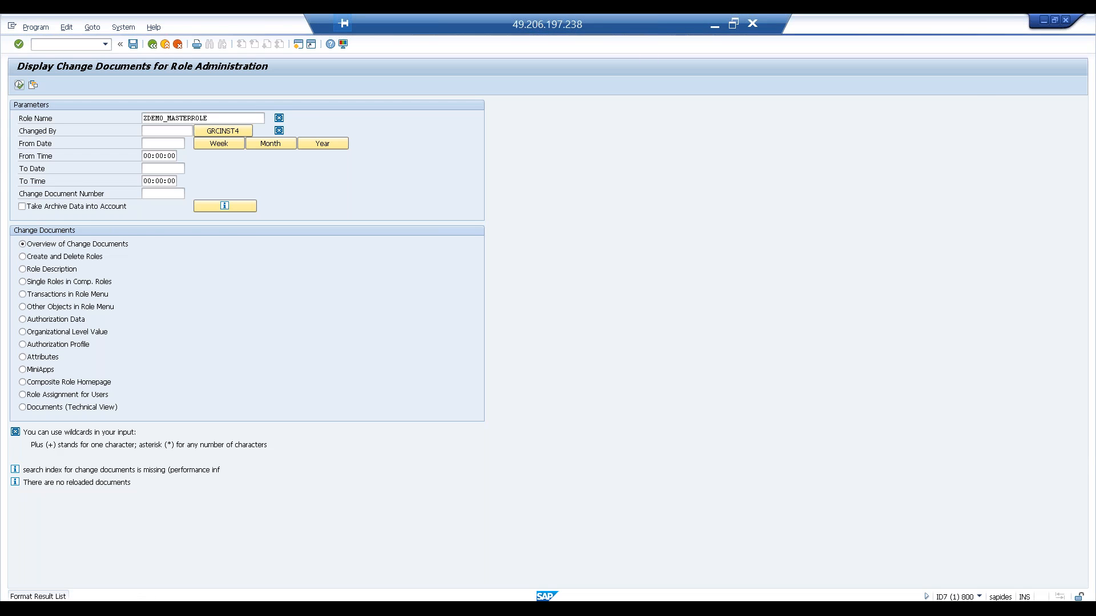
click(60, 249)
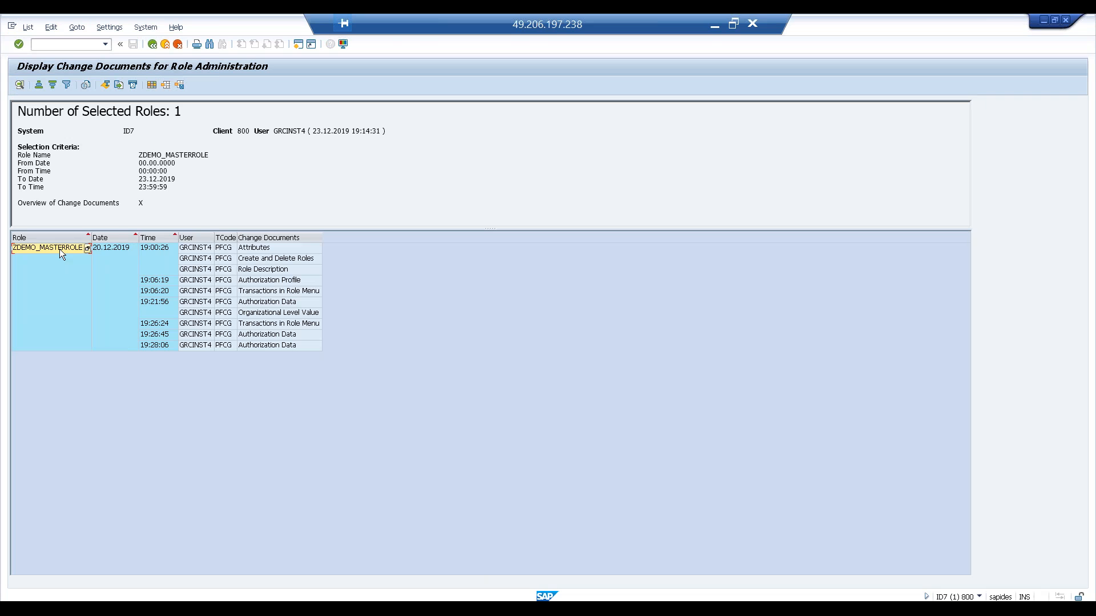
click(120, 278)
click(117, 251)
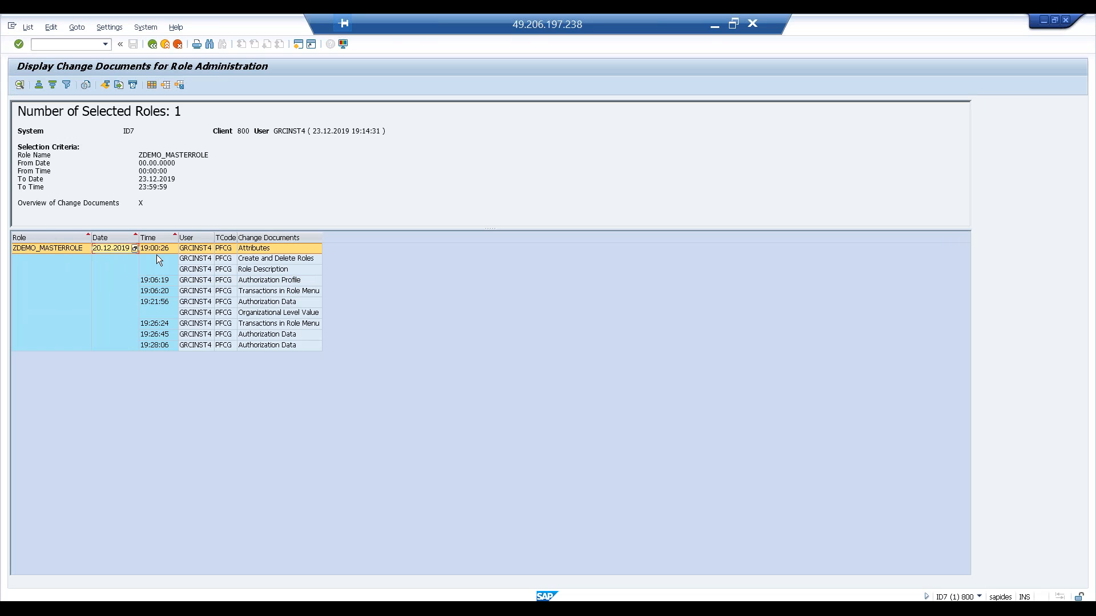
- Examine the role's change document rows, open the Transactions in Role Menu entry's detail view, and go back
click(197, 250)
click(227, 251)
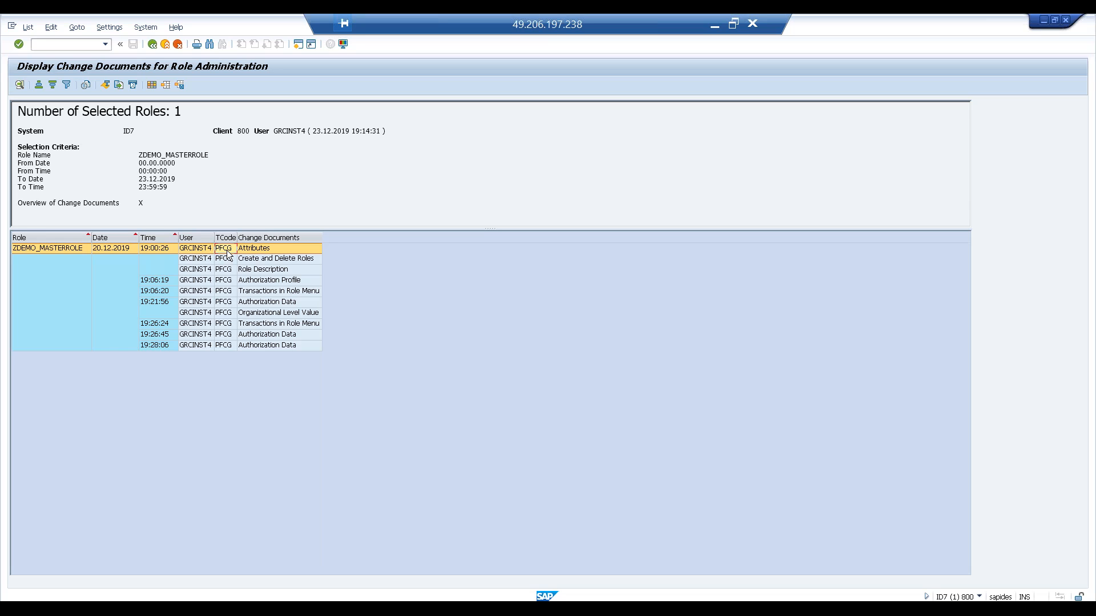
click(265, 260)
click(264, 272)
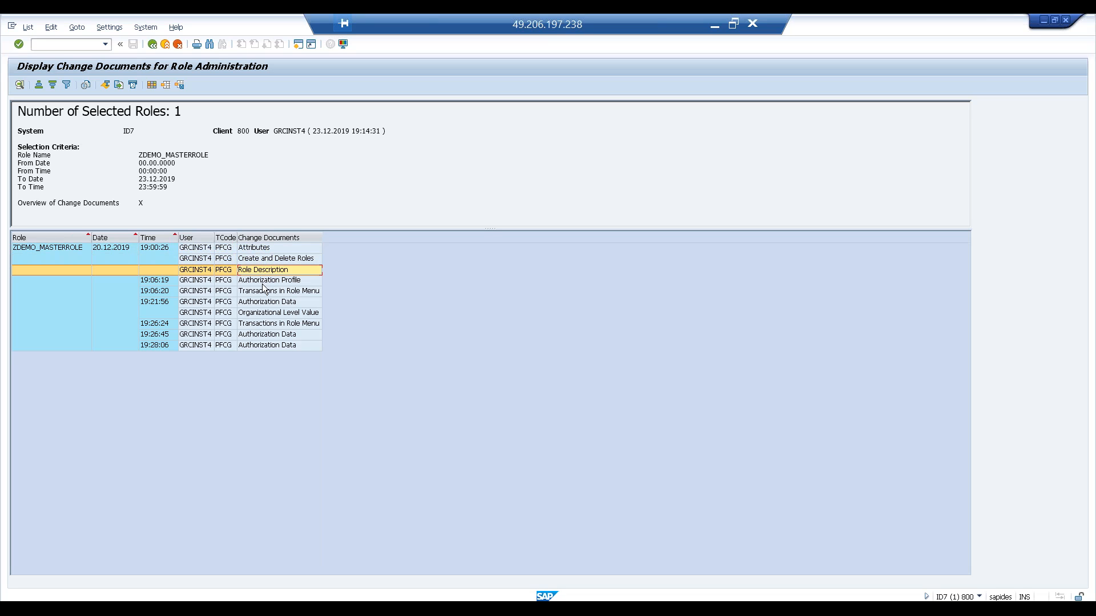
click(263, 283)
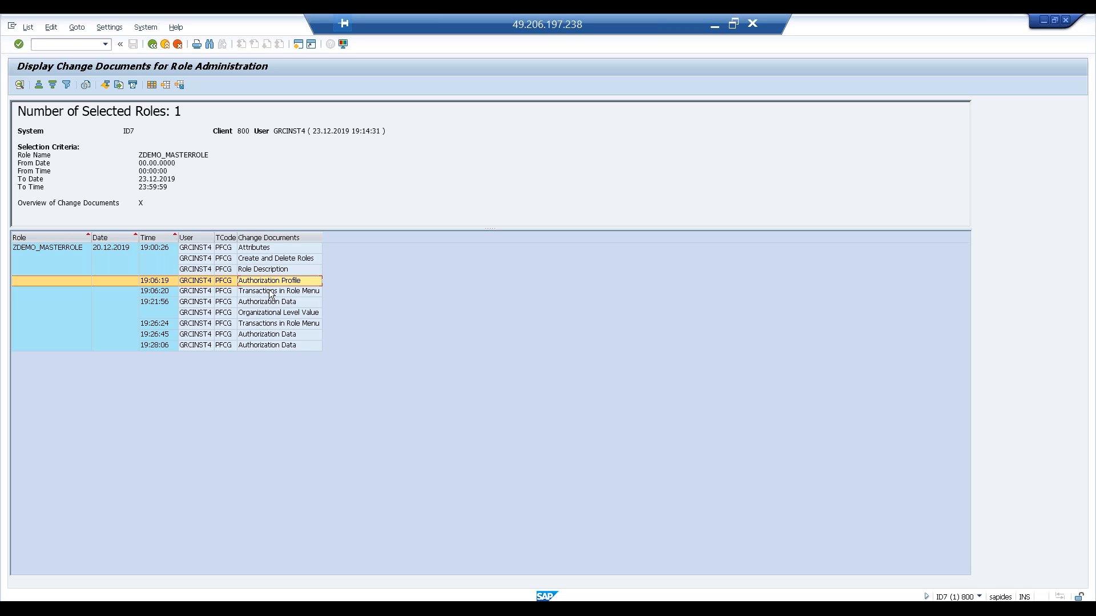
click(275, 293)
drag(323, 236, 384, 247)
double_click(276, 291)
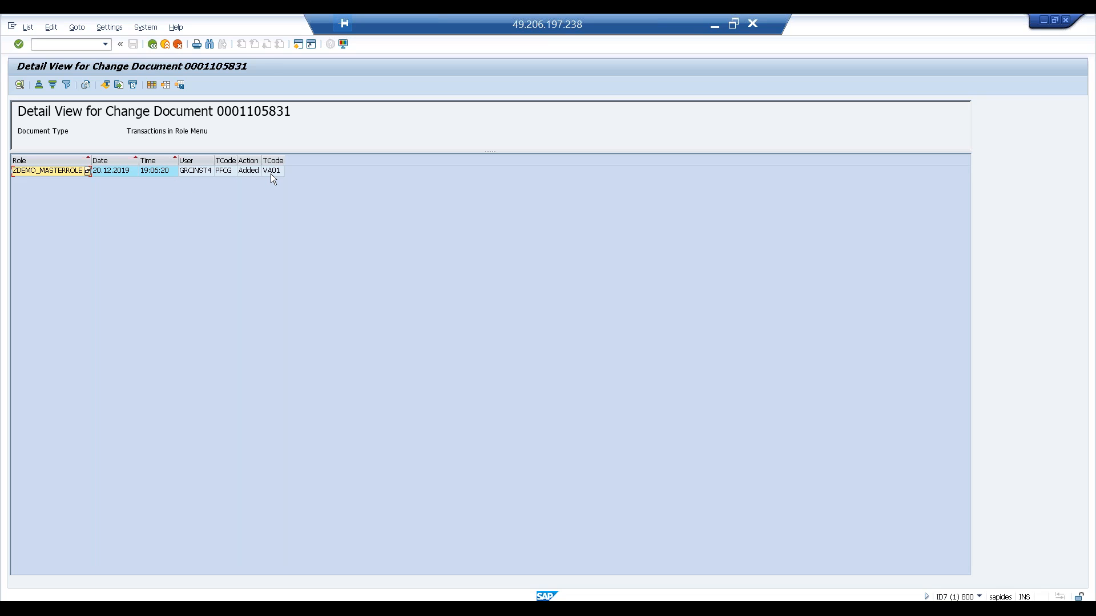
click(152, 45)
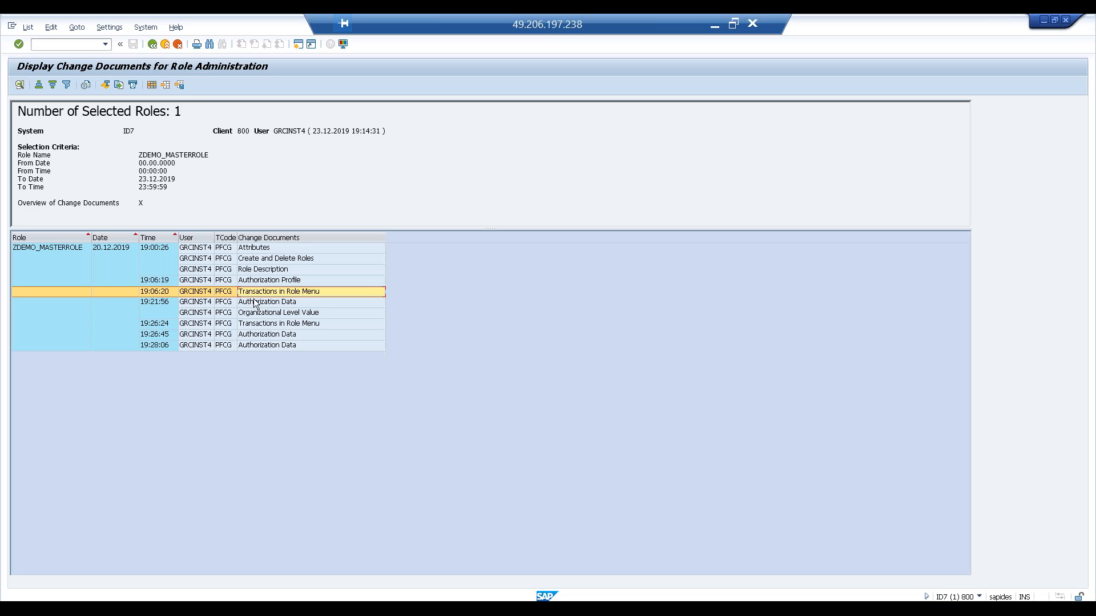
- Select an Authorization Data entry and return to the User Information System tree
click(273, 303)
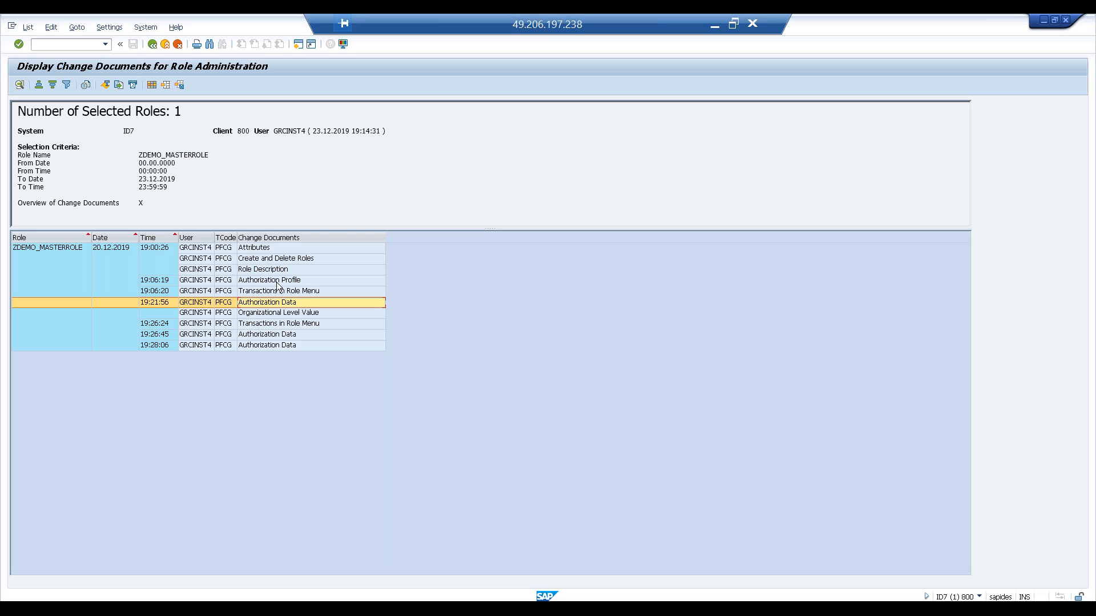
click(152, 44)
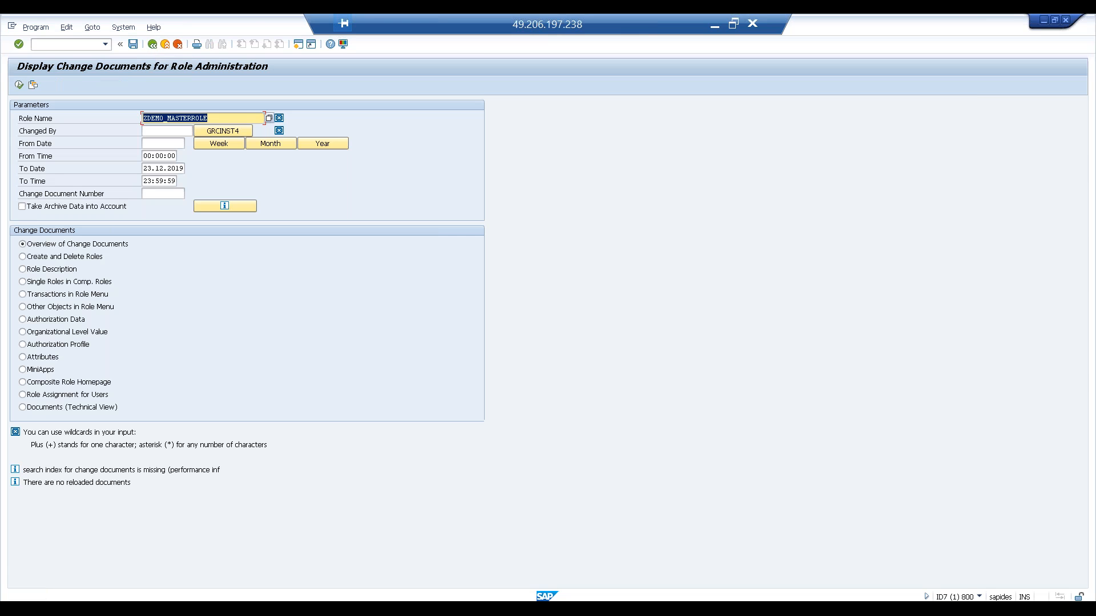
click(152, 44)
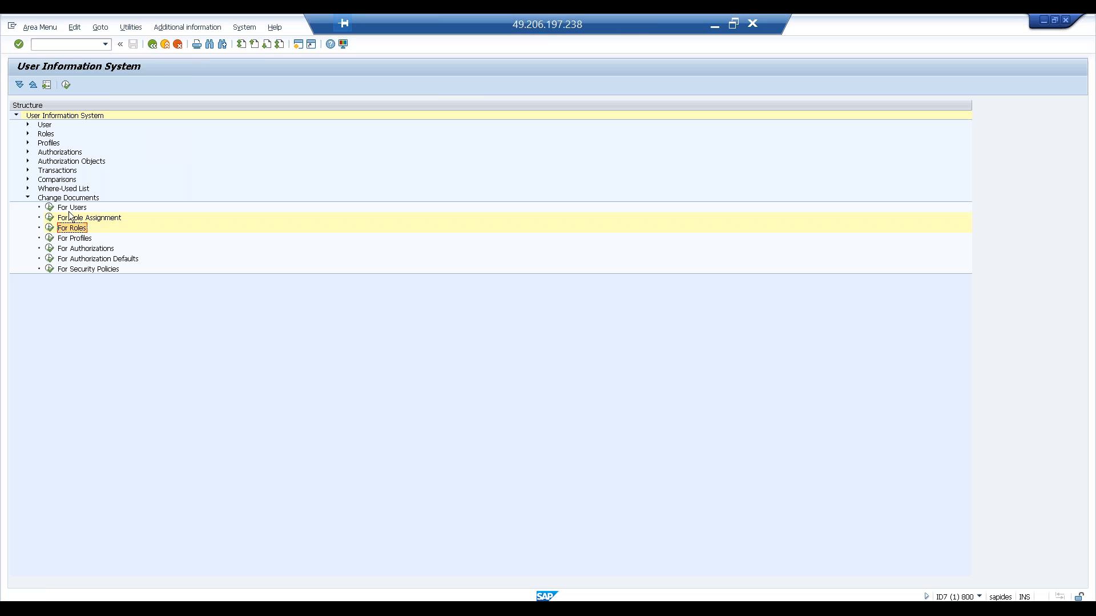
- Open change documents for users, go back, and collapse the Change Documents node
click(50, 207)
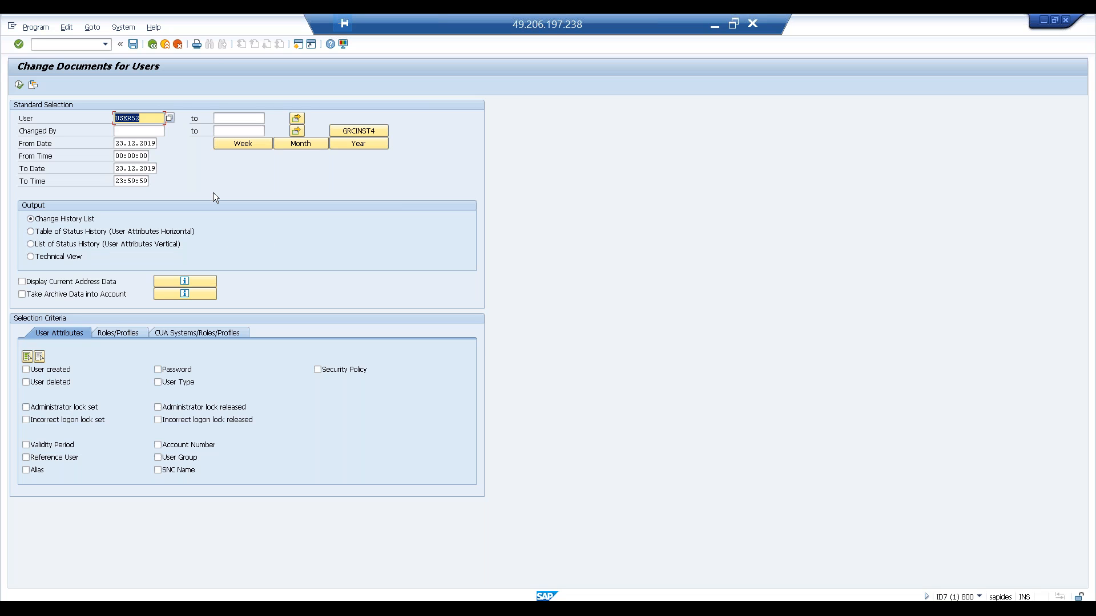
click(152, 44)
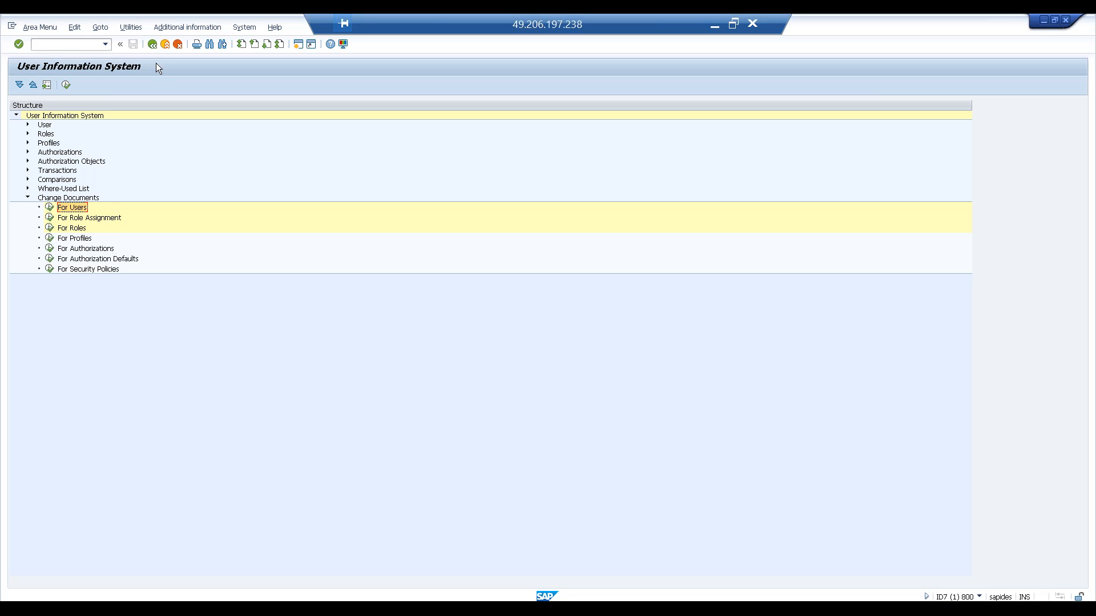
click(27, 198)
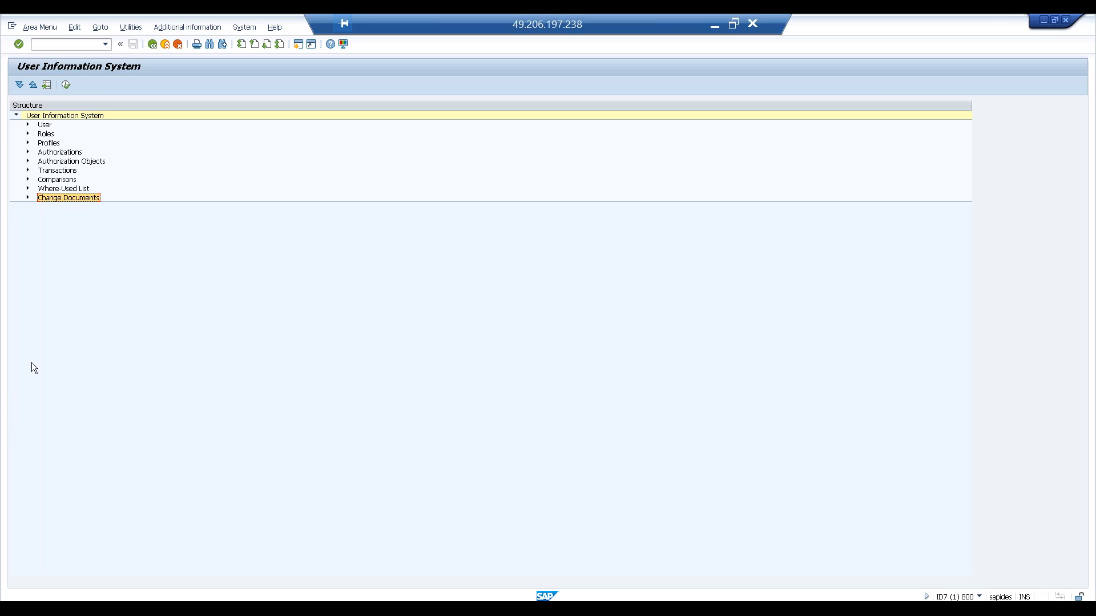
- Switch to Notepad to review the topic list covering SUIM, troubleshooting, authorization objects and transports, then return to SAP
click(220, 595)
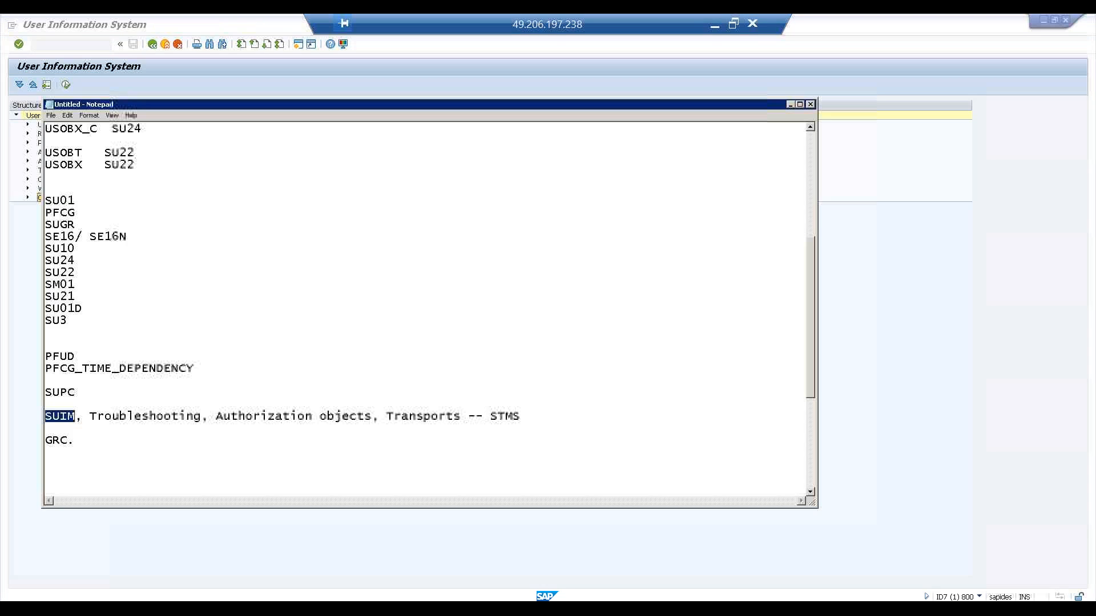
click(180, 447)
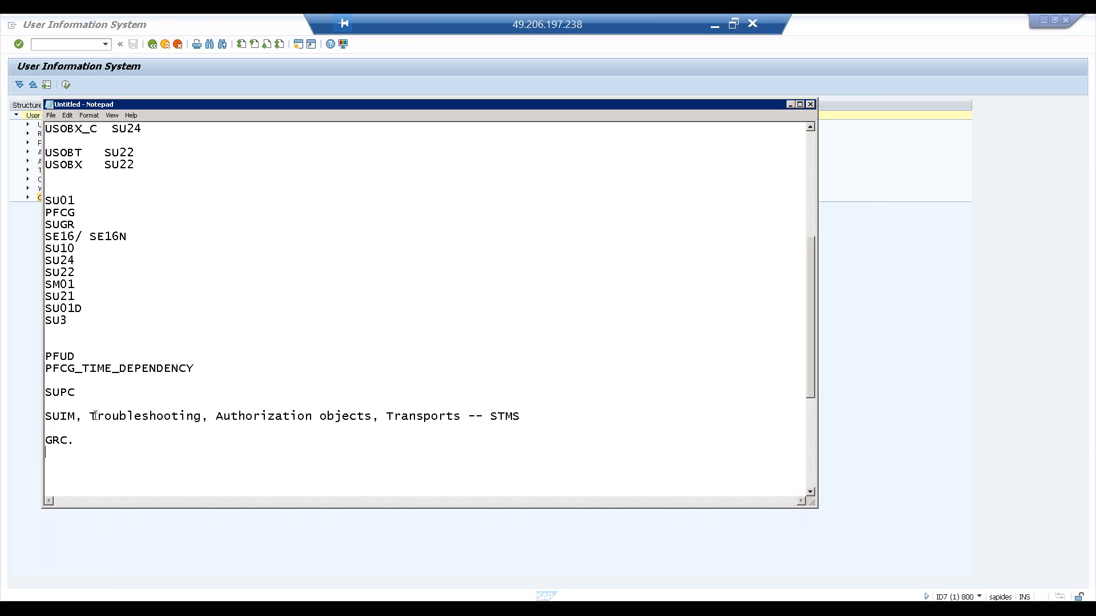
drag(91, 416, 204, 419)
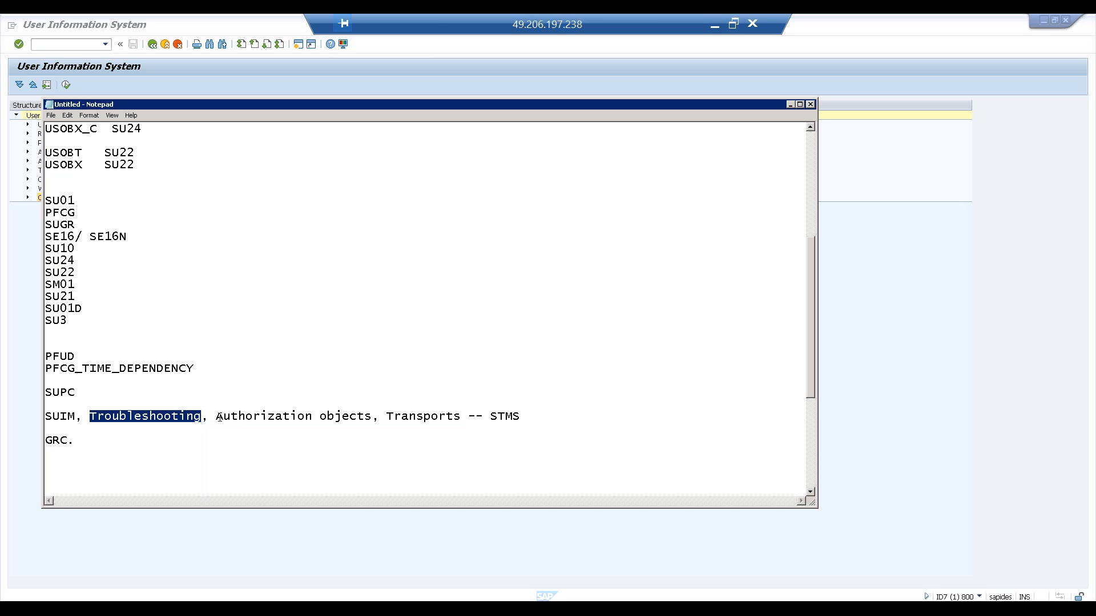
drag(219, 418, 408, 436)
click(401, 434)
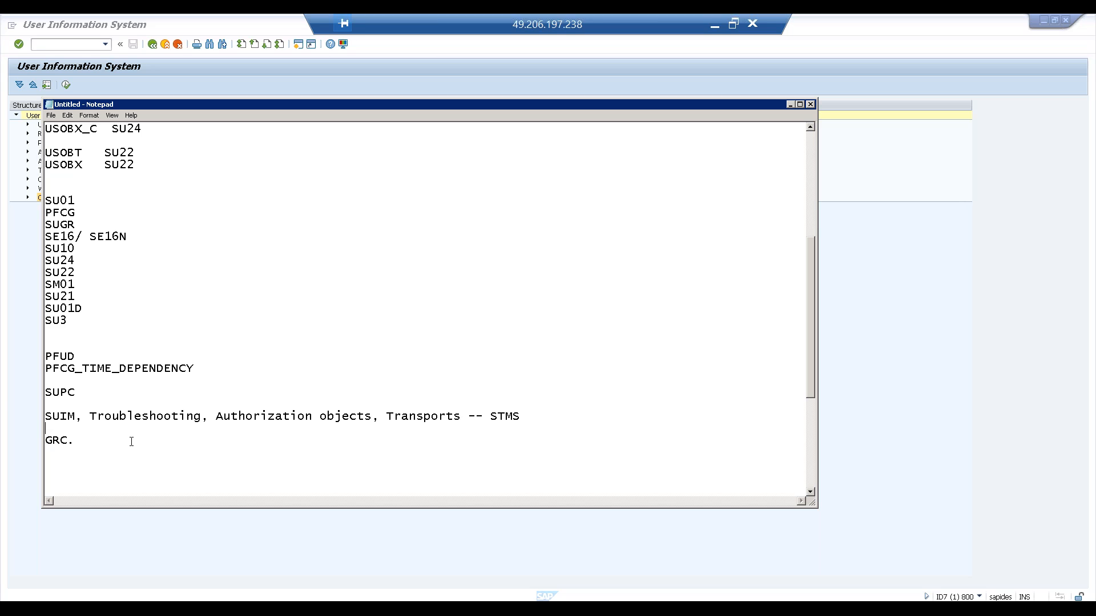
drag(68, 441, 47, 442)
click(8, 216)
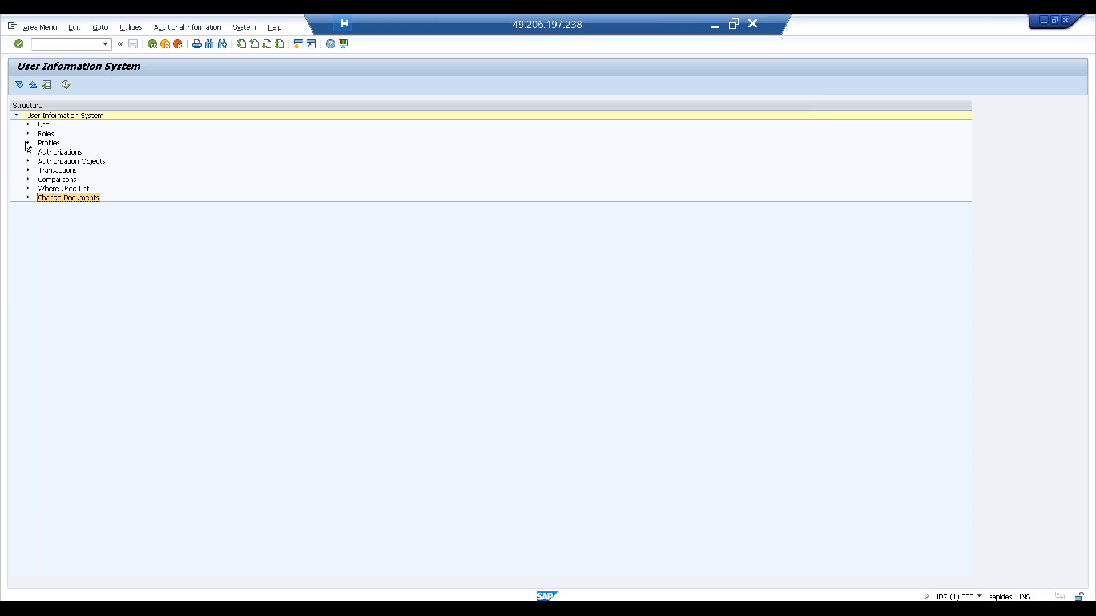